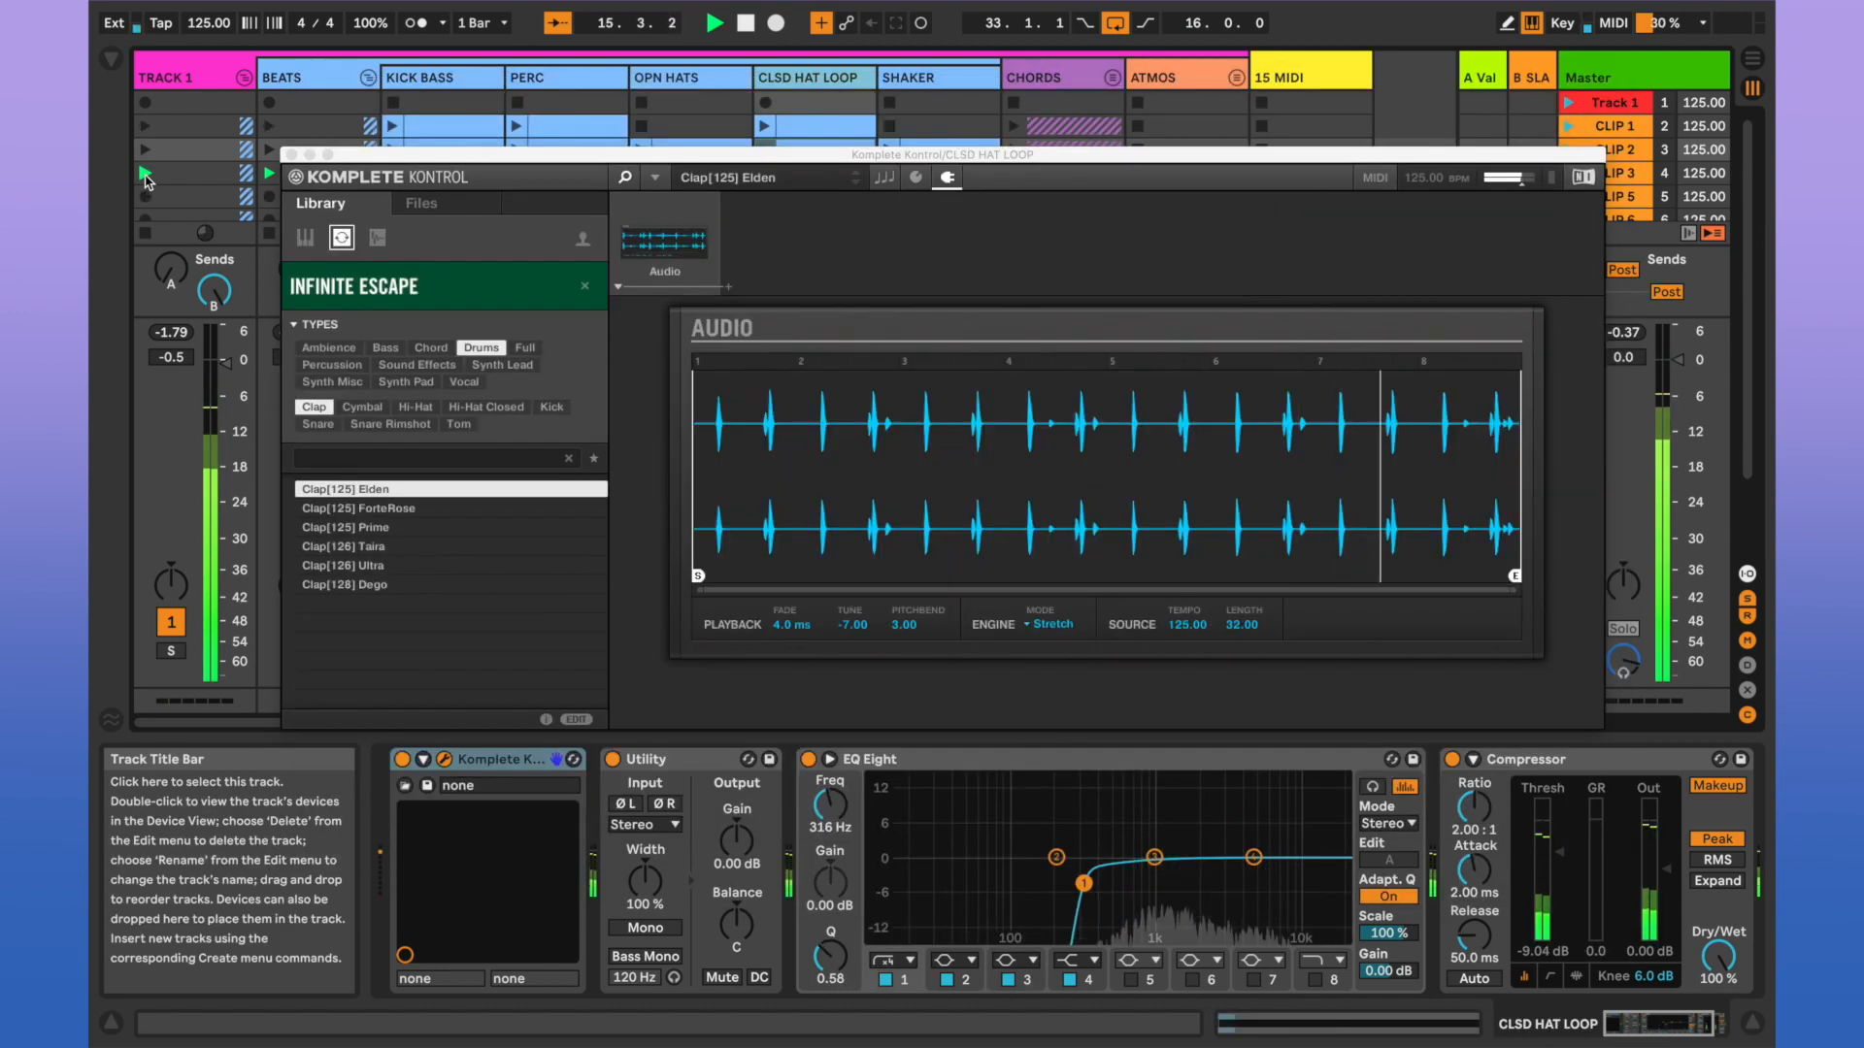
Move the selection to the KICK BASS track to view its TRK-01 instrument during playback.
key("Left")
key("Left")
key("Left")
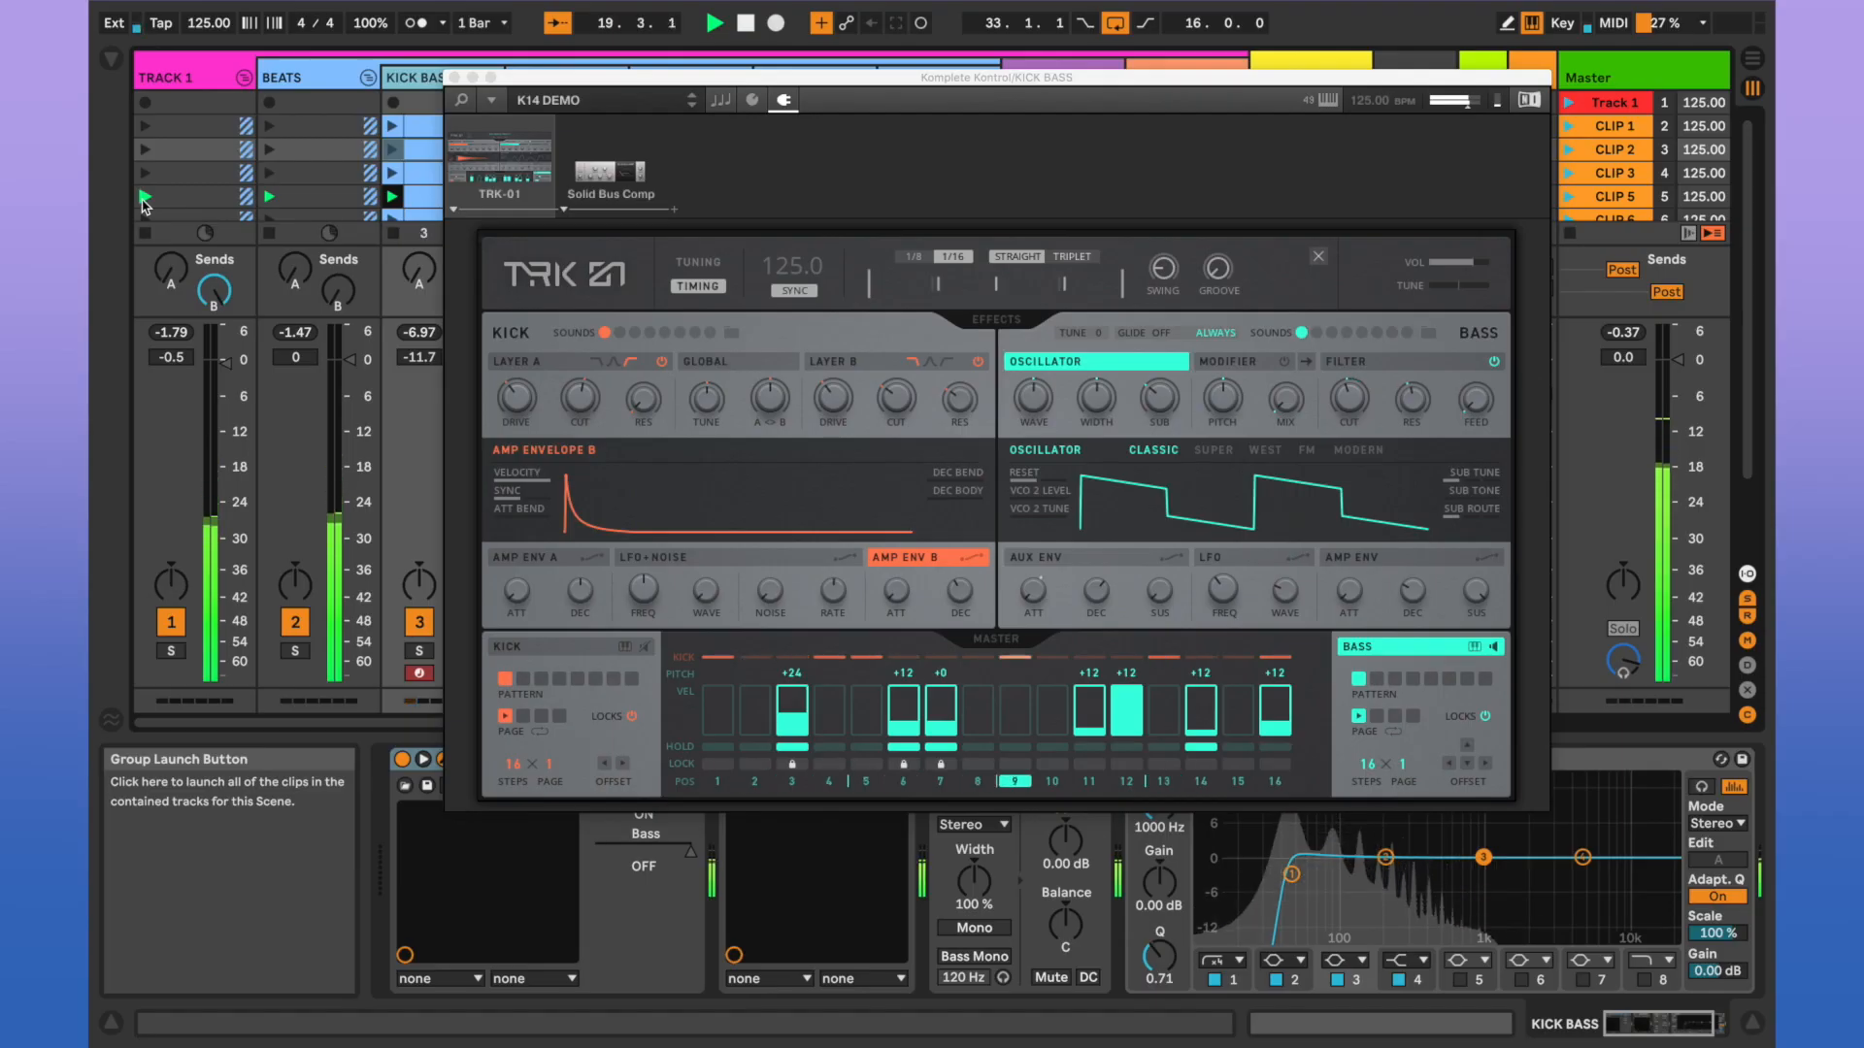
scroll(143, 204, "down", 4)
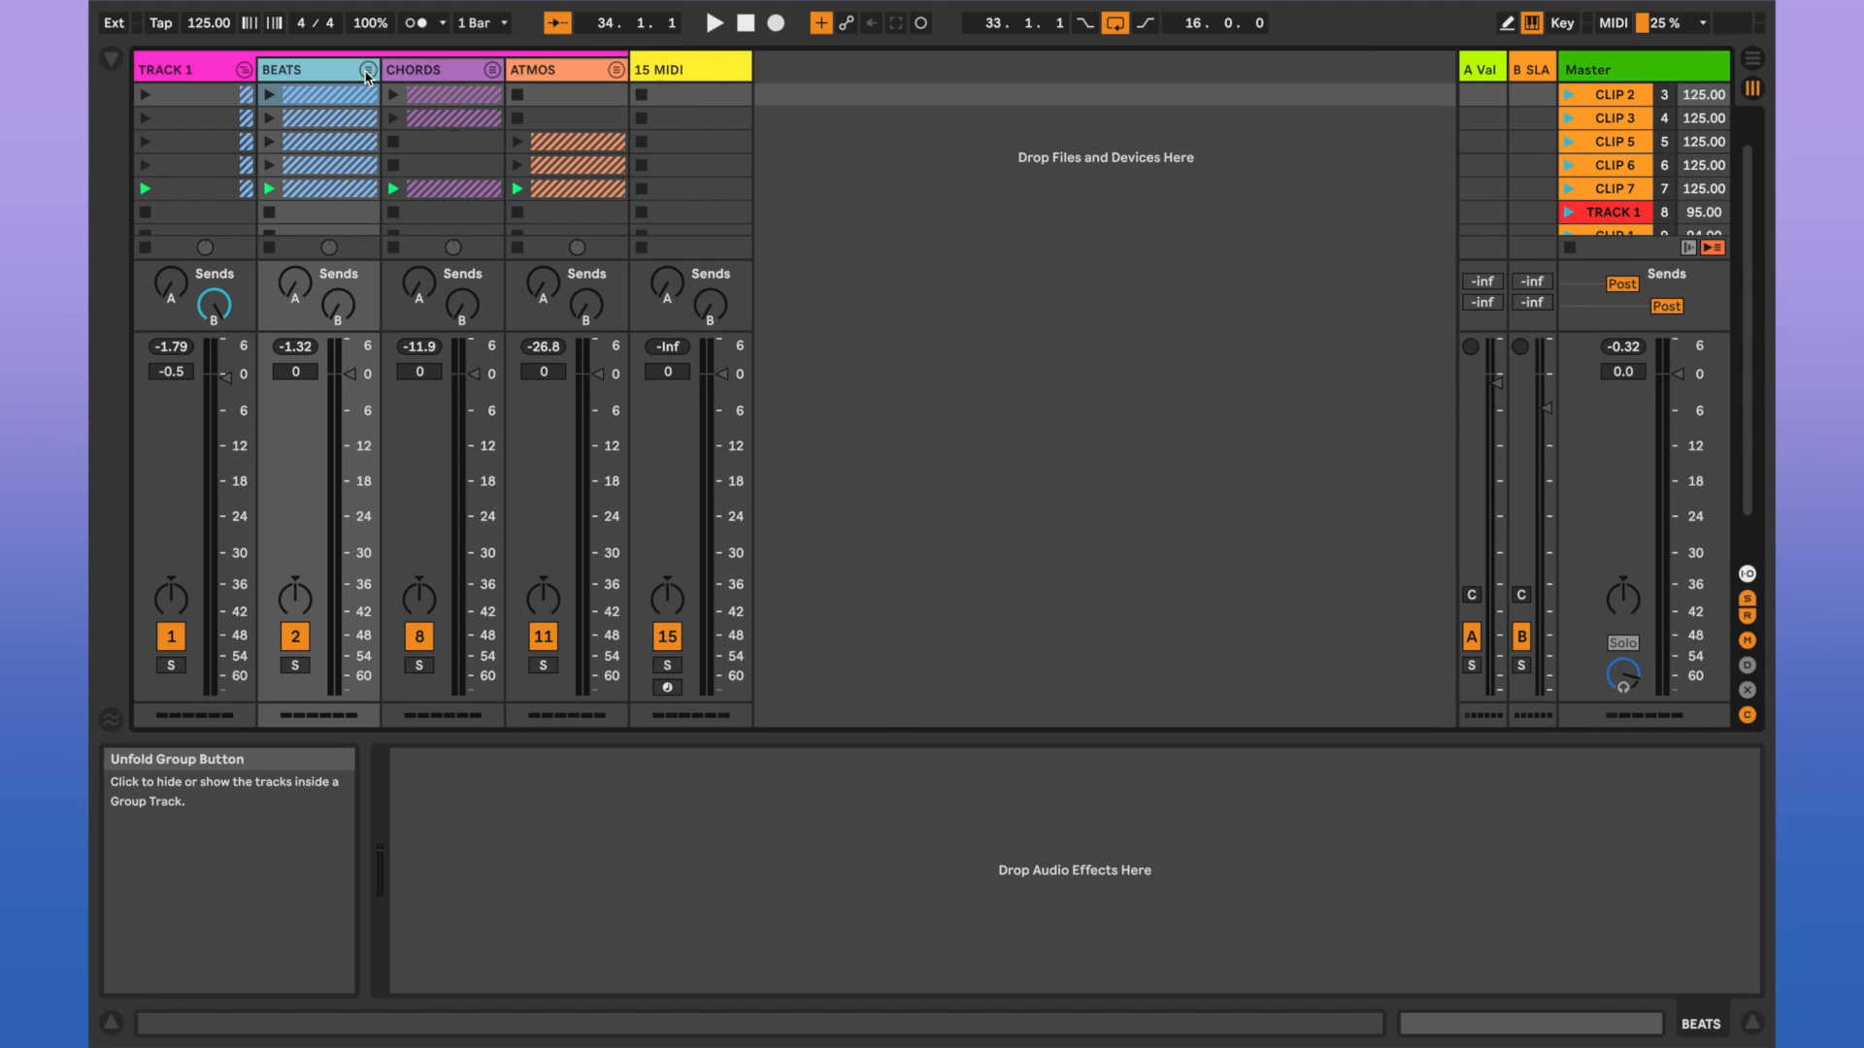
Unfold the BEATS group and play the soloed KICK BASS track with its TRK-01 instrument open.
left_click(368, 70)
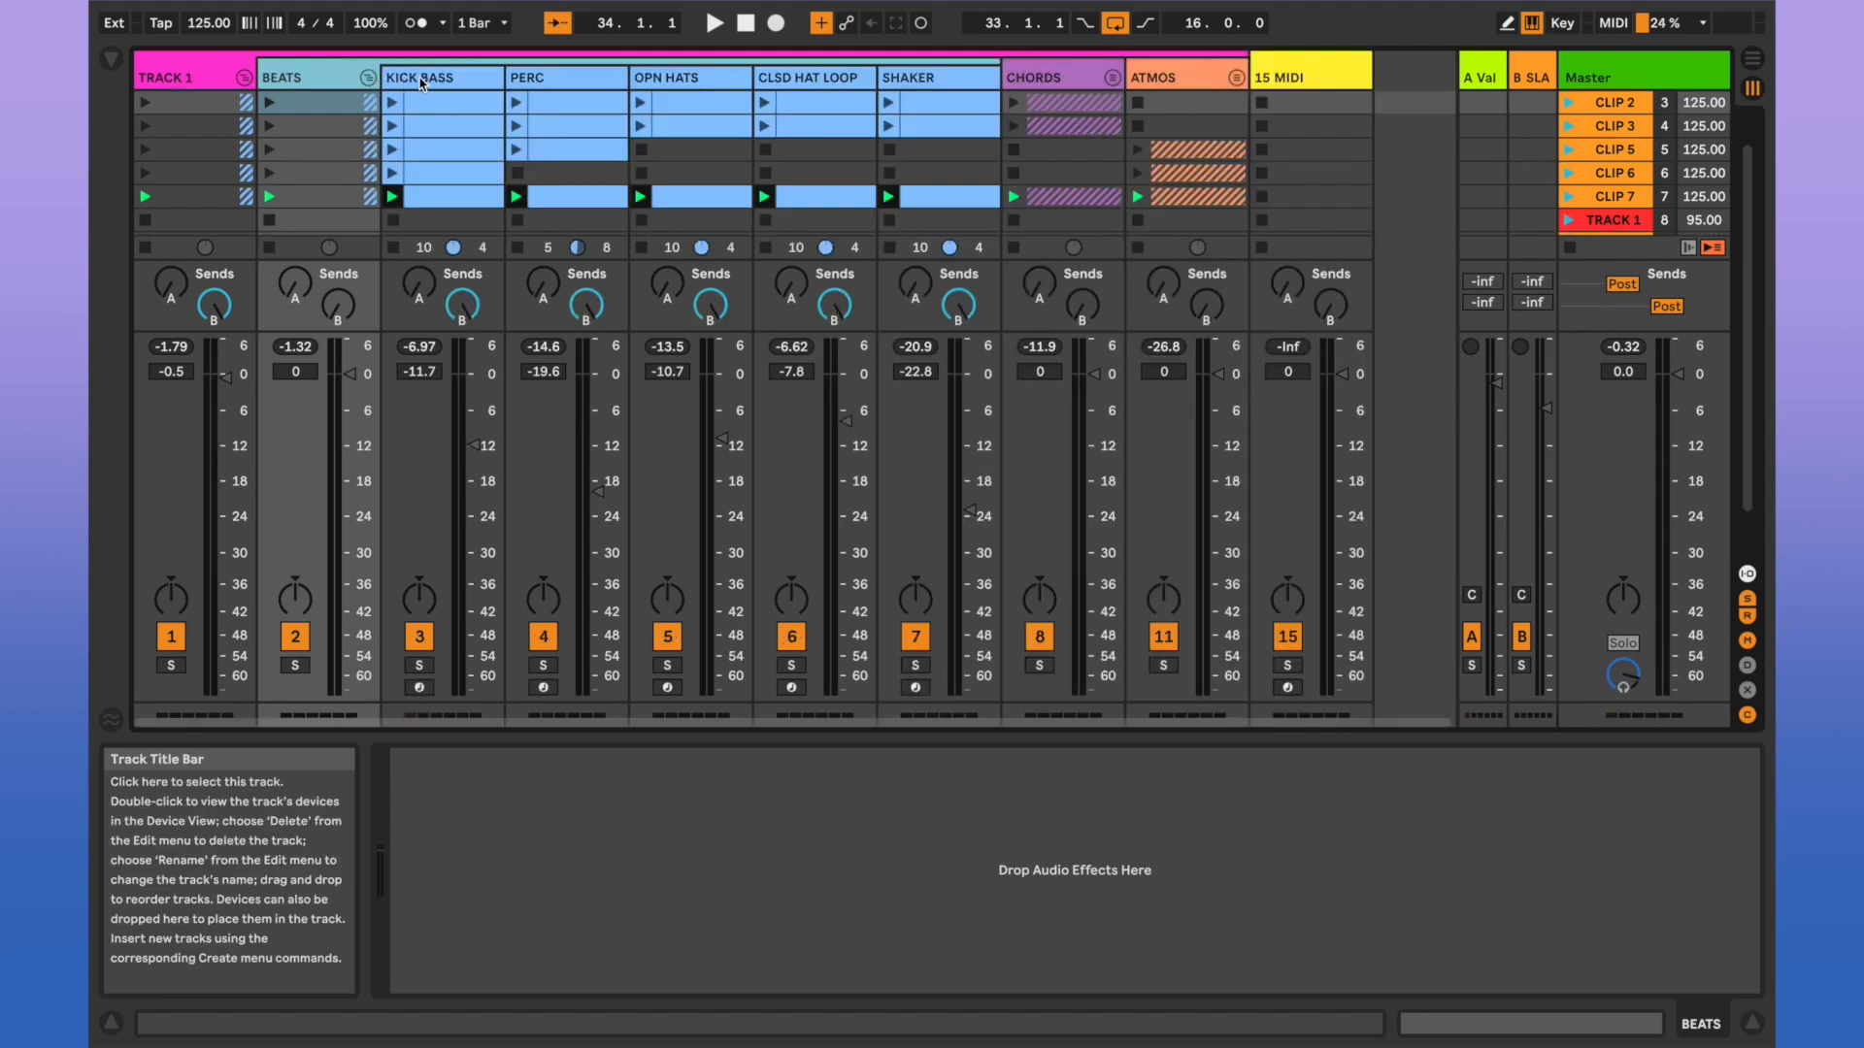
left_click(448, 86)
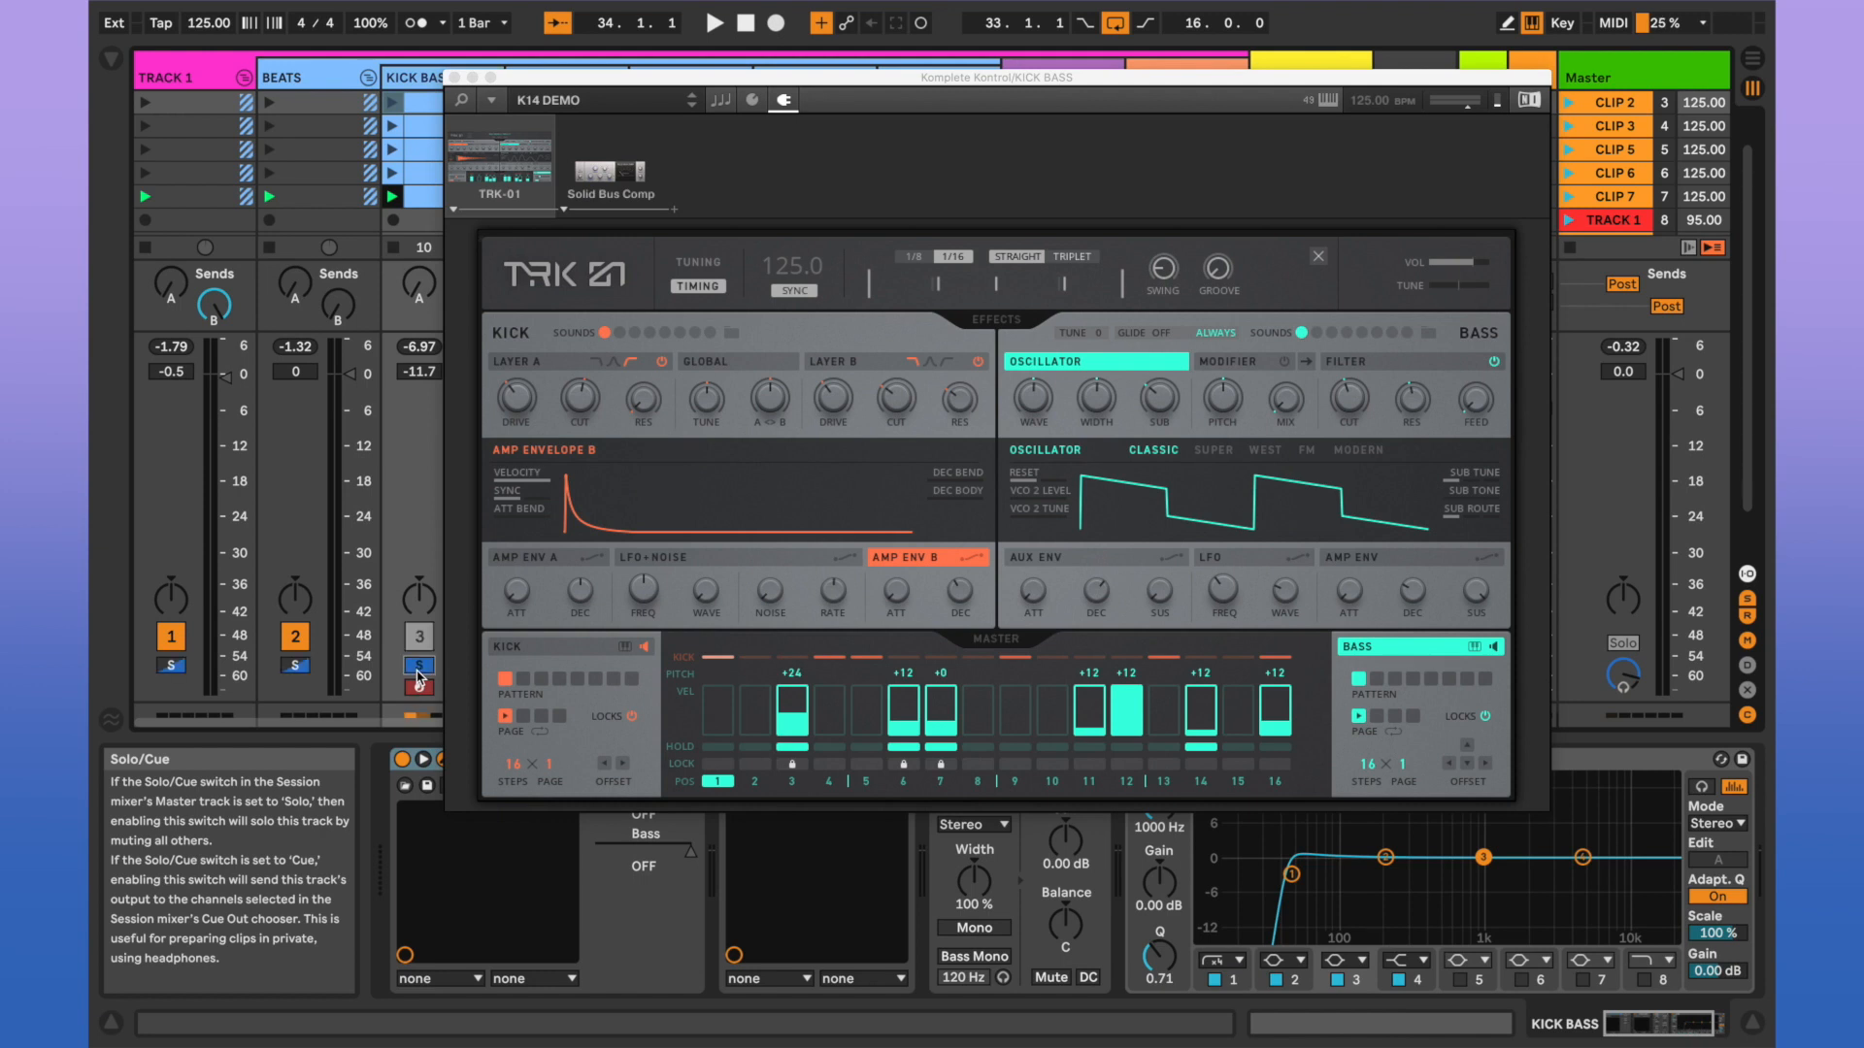
key("space")
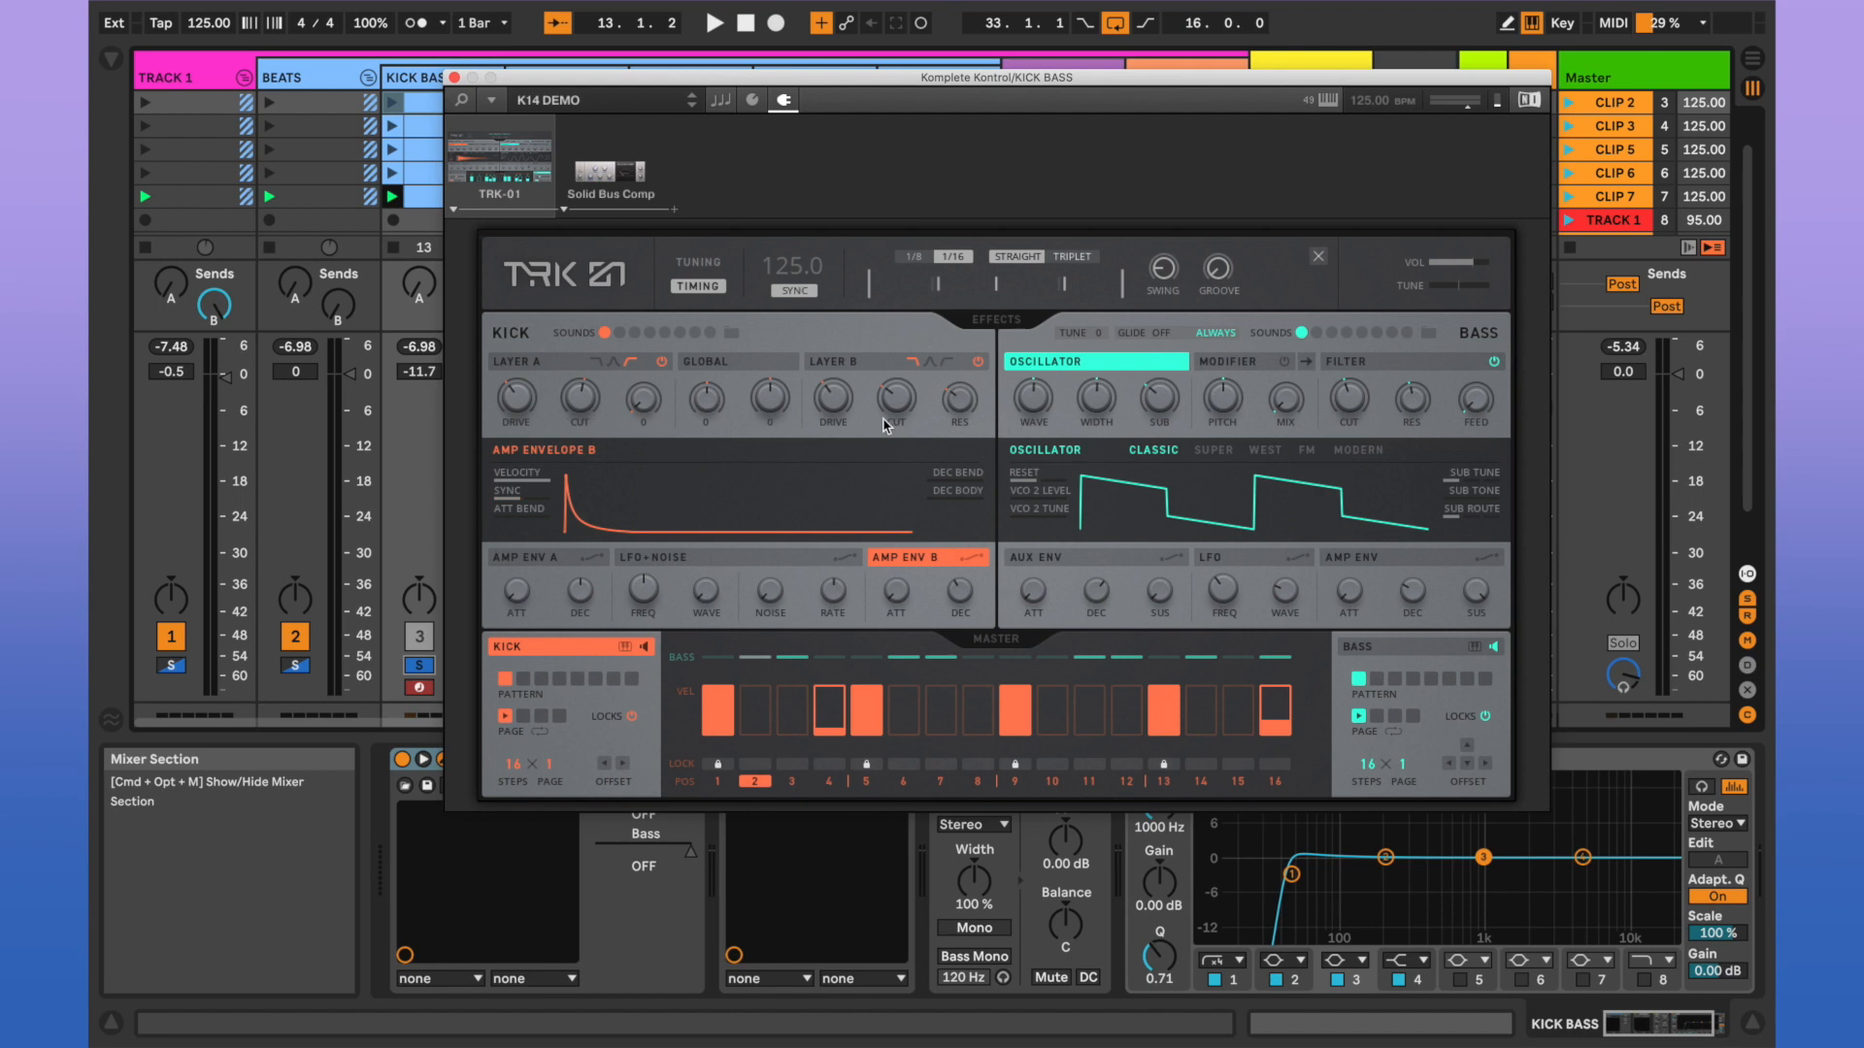
Examine TRK-01's bass sequence and master effects section, and audition the kick and bass pattern.
left_click(1423, 648)
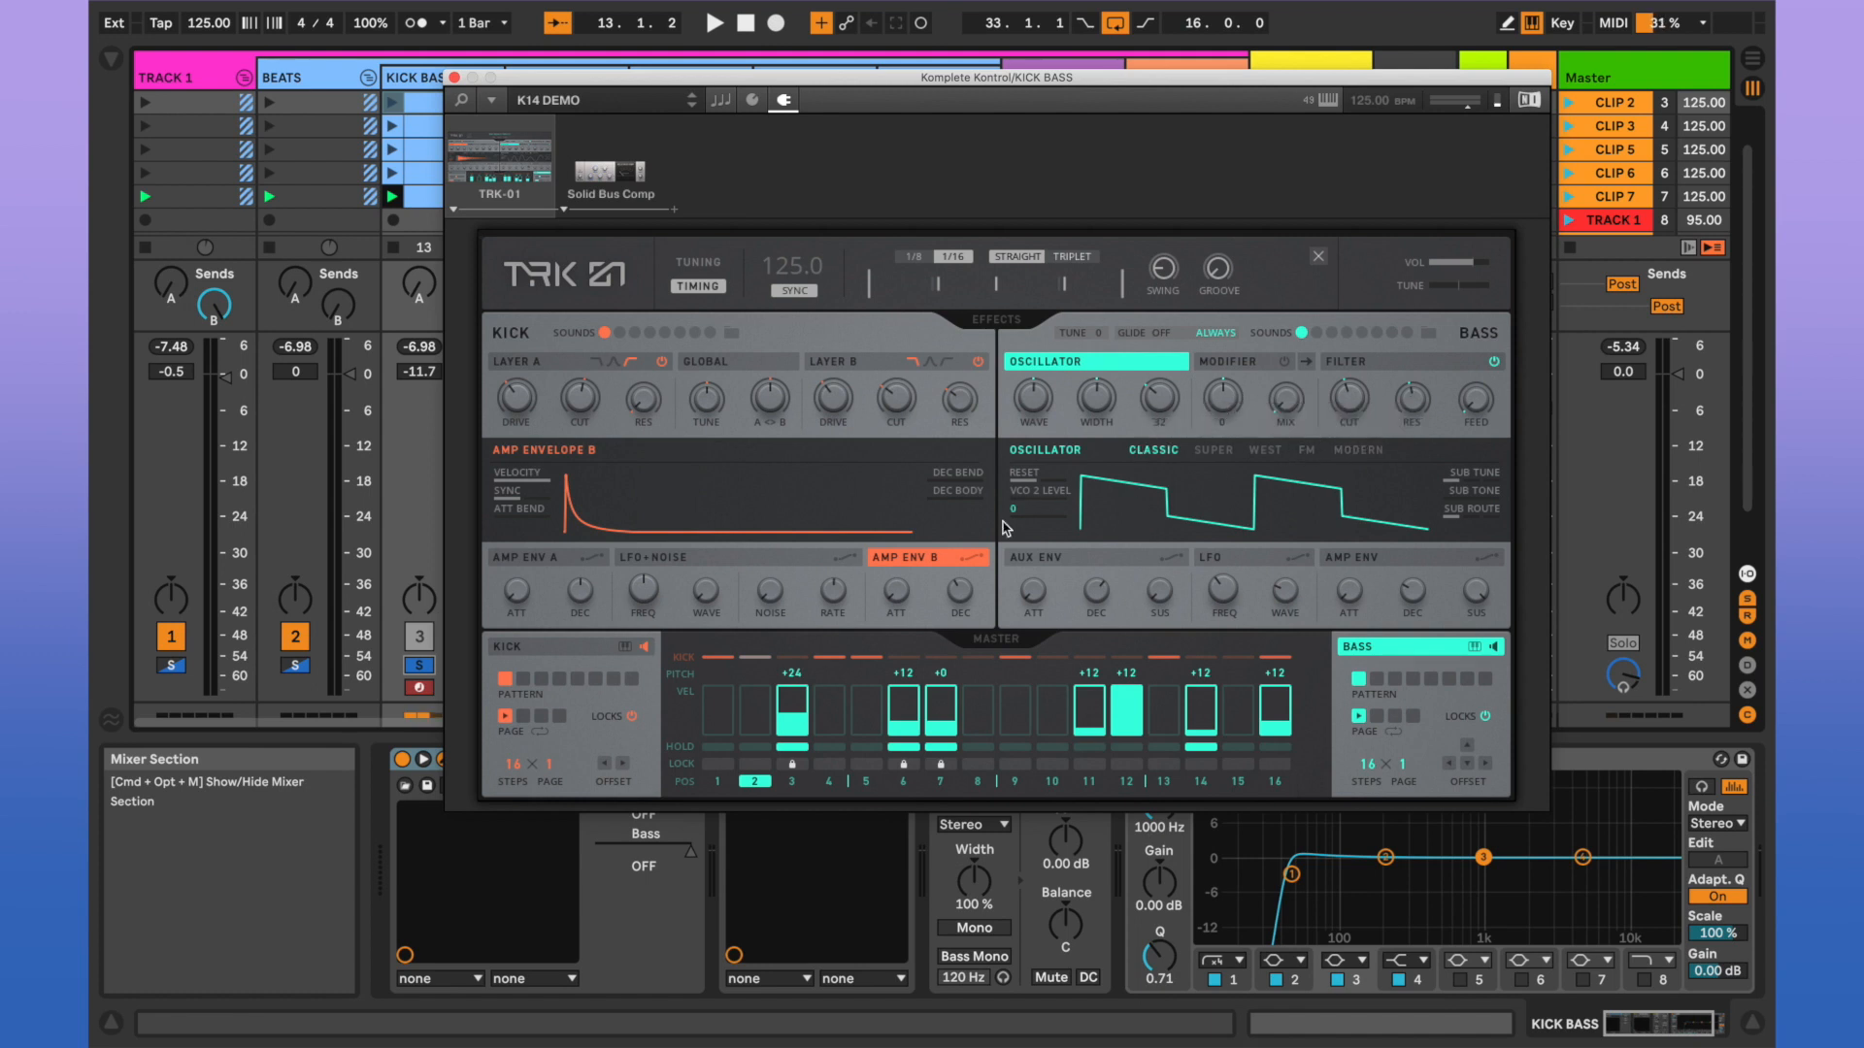
left_click(997, 639)
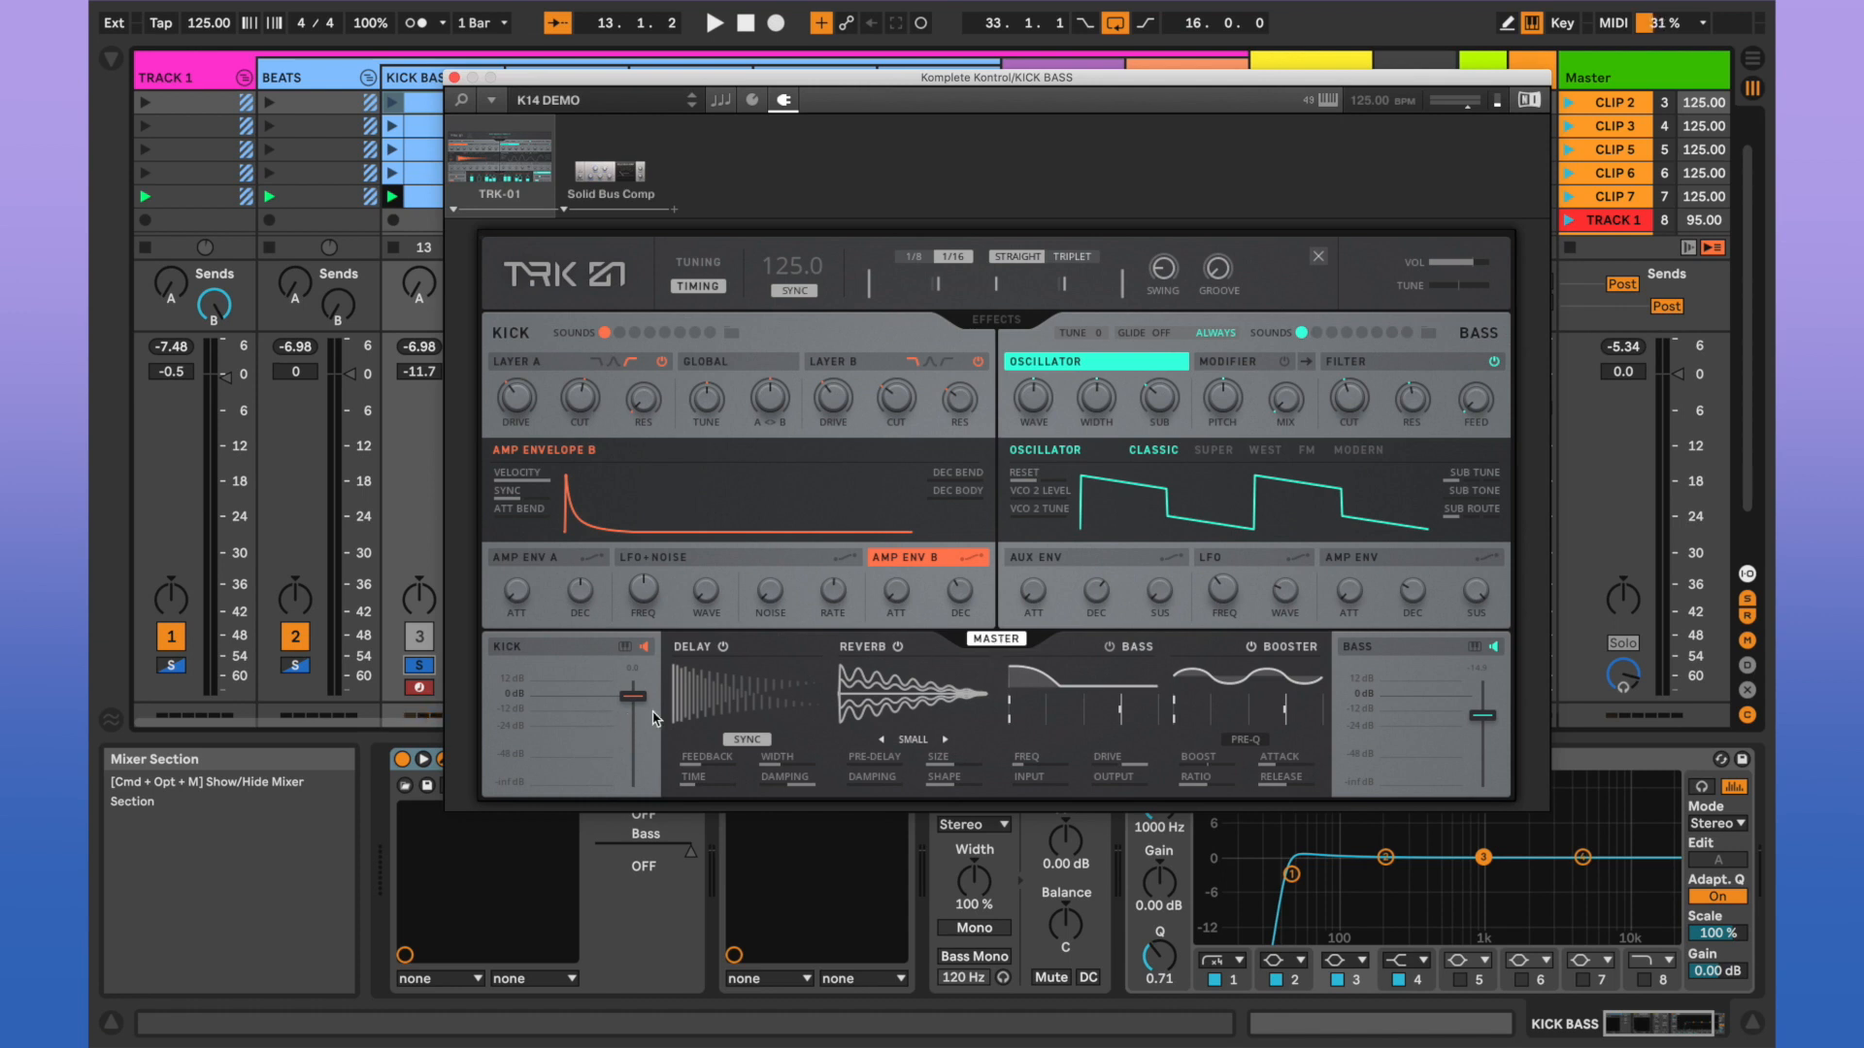
left_click(995, 642)
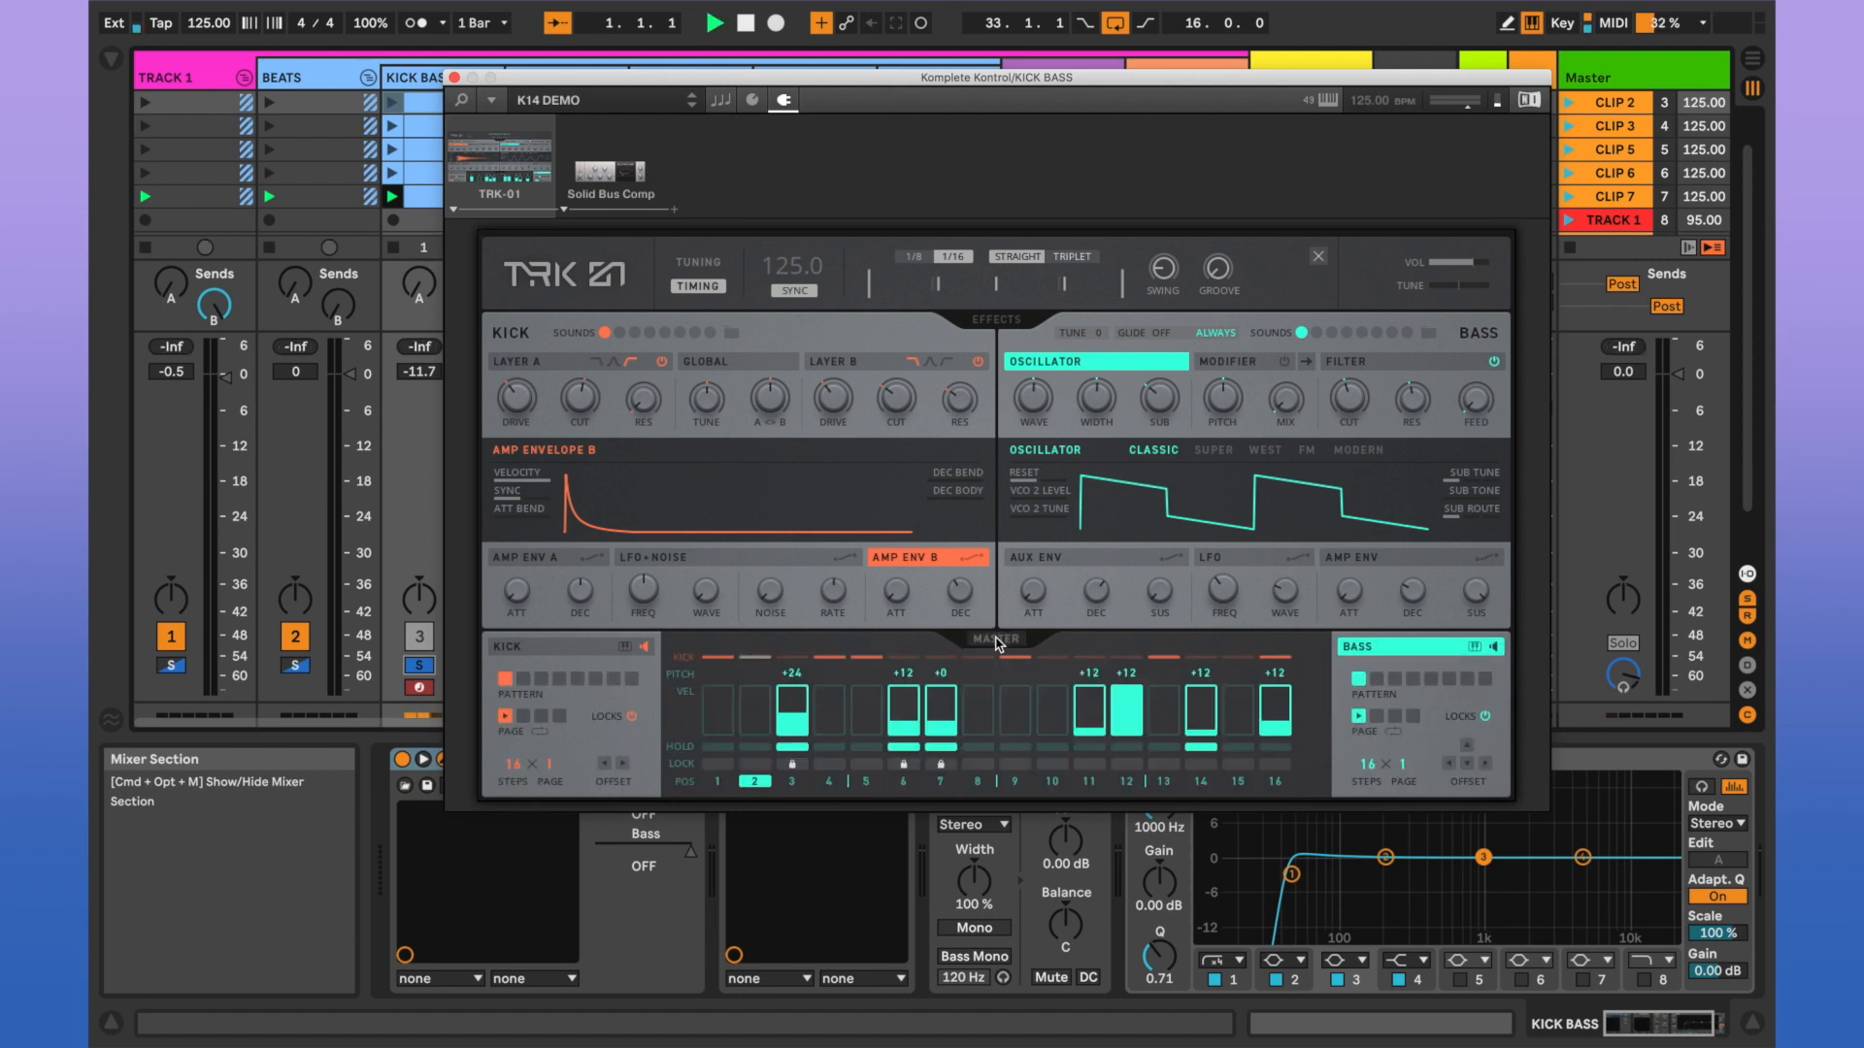
key("space")
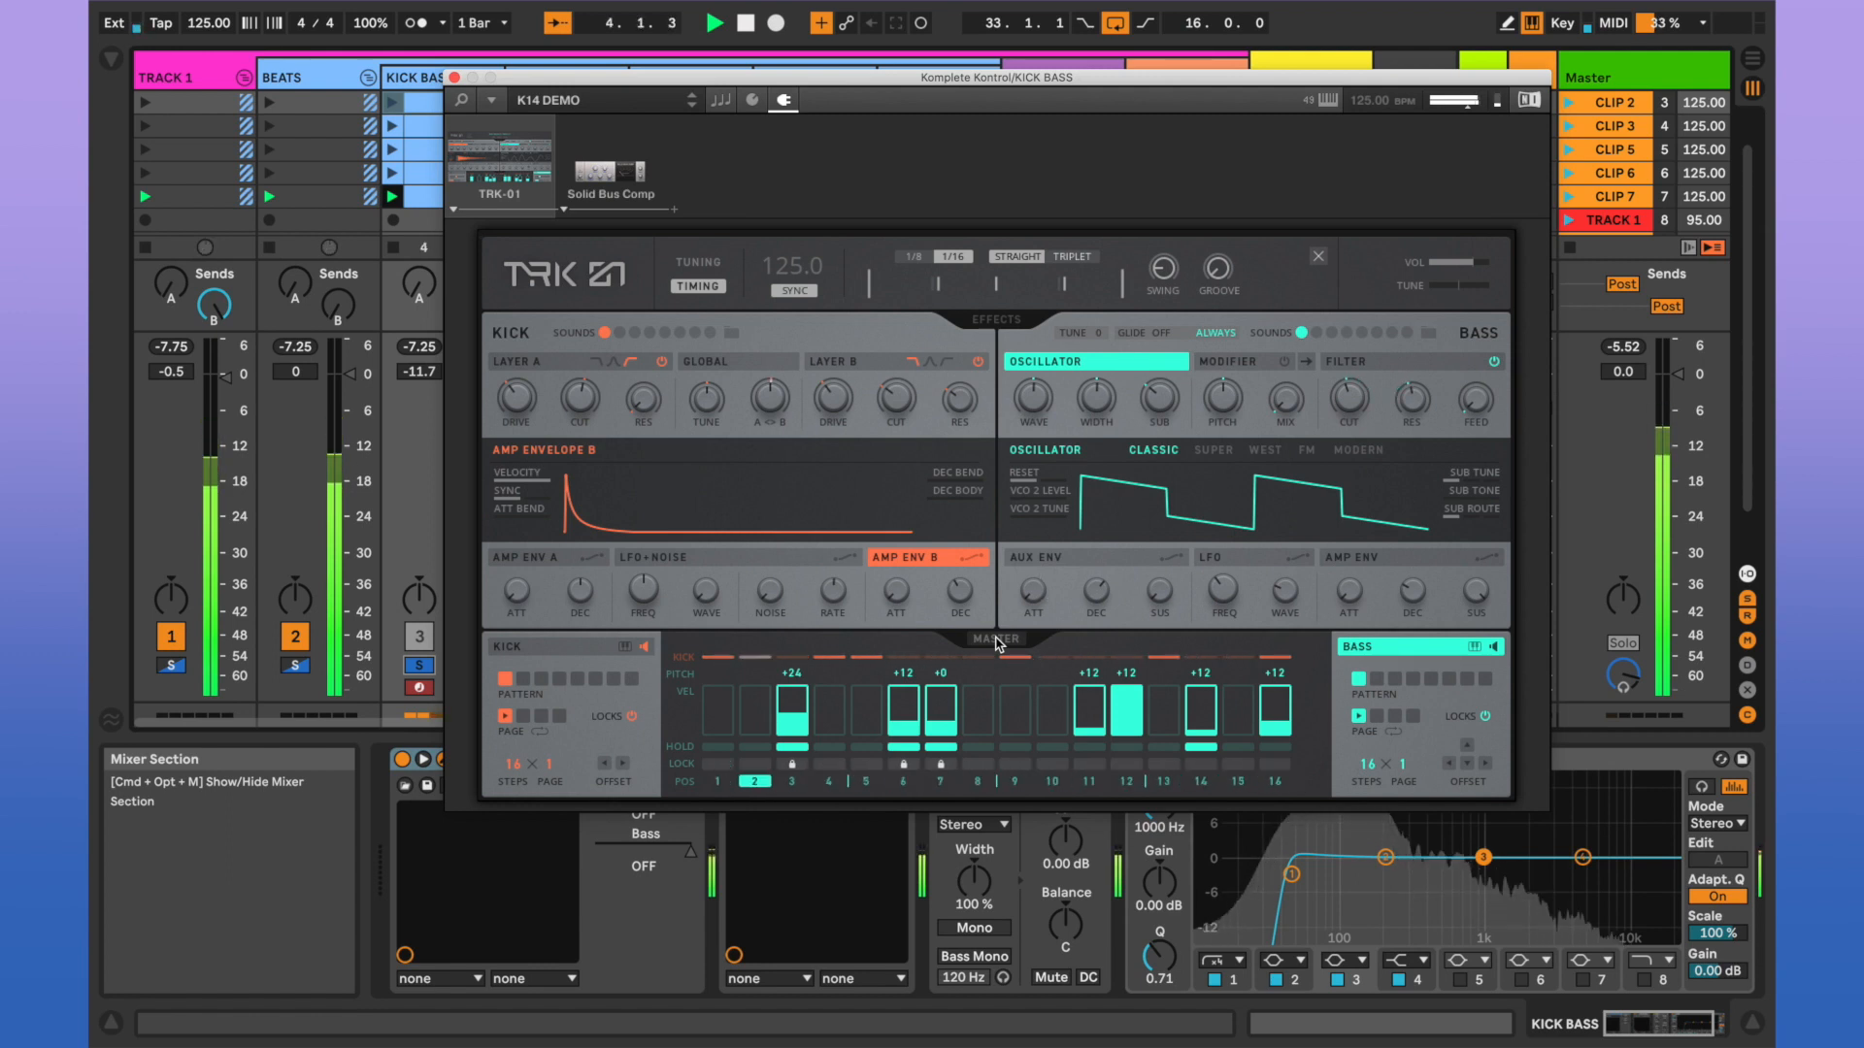
key("space")
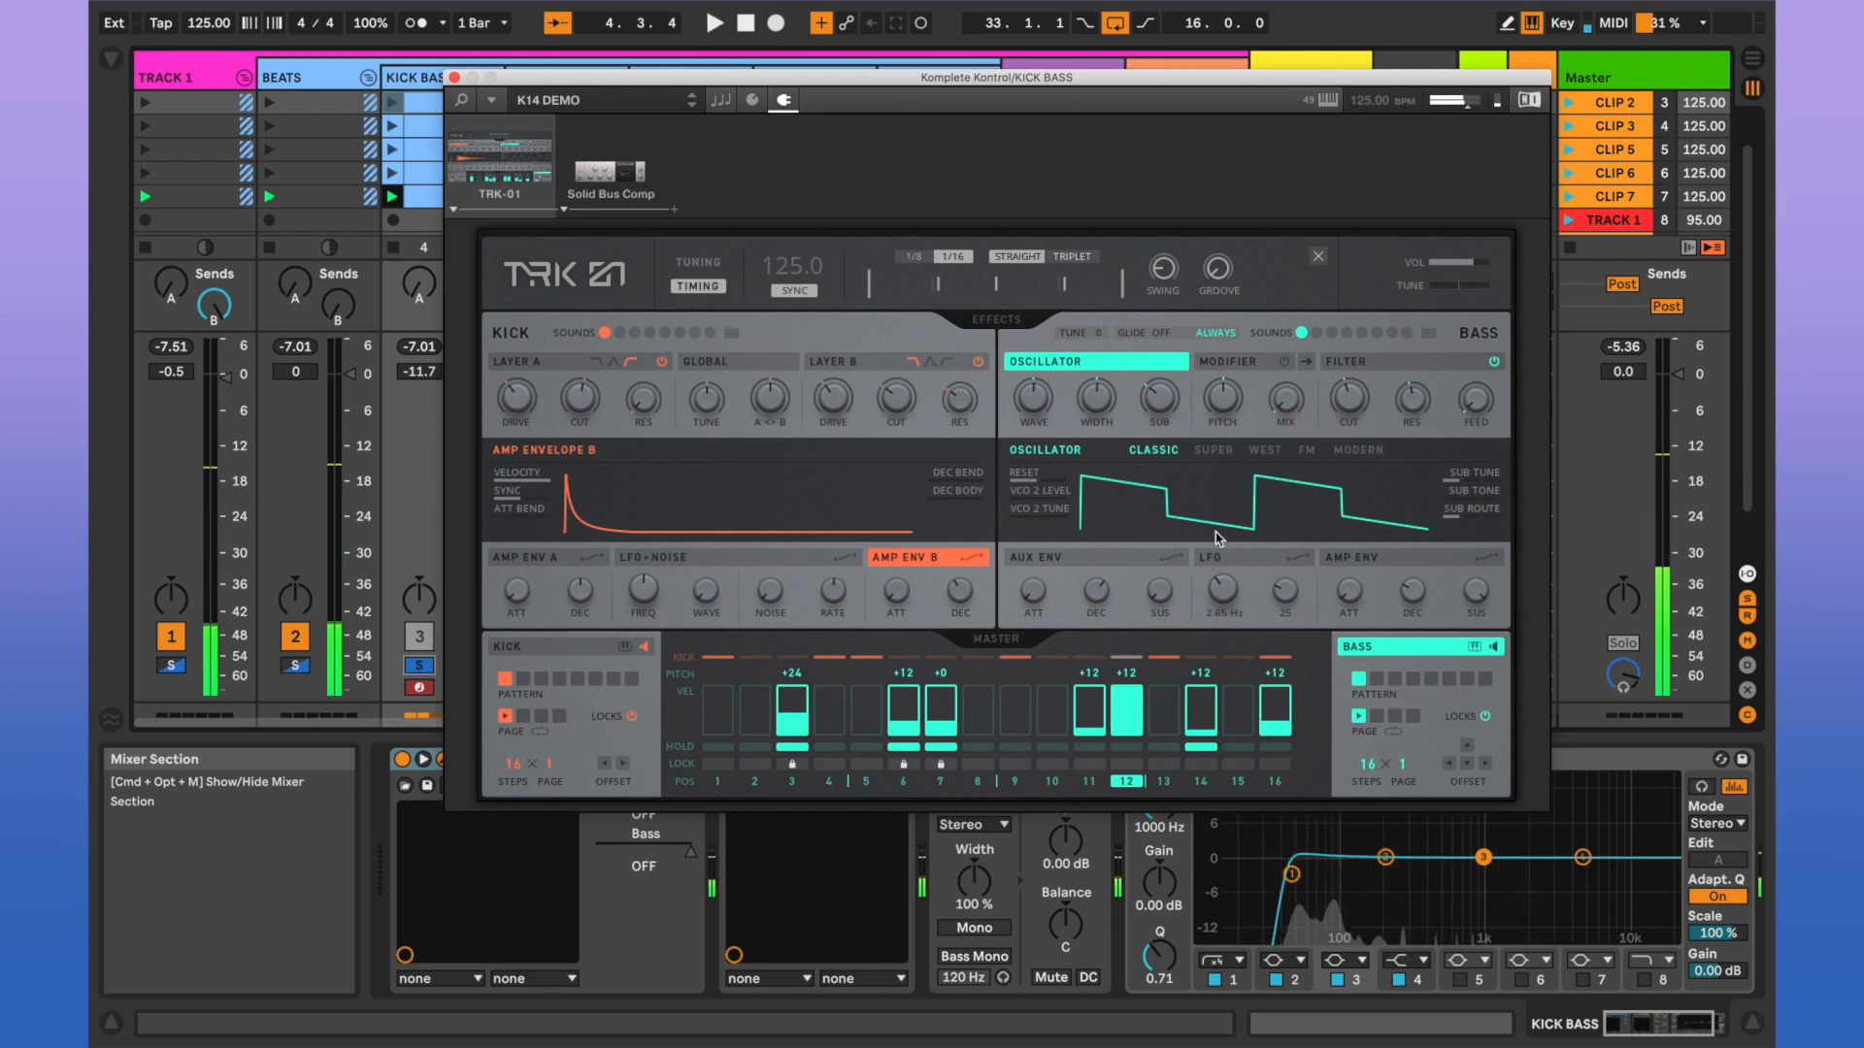
Show the Solid Bus Comp settings on the KICK BASS track and listen to the pattern through it.
left_click(599, 179)
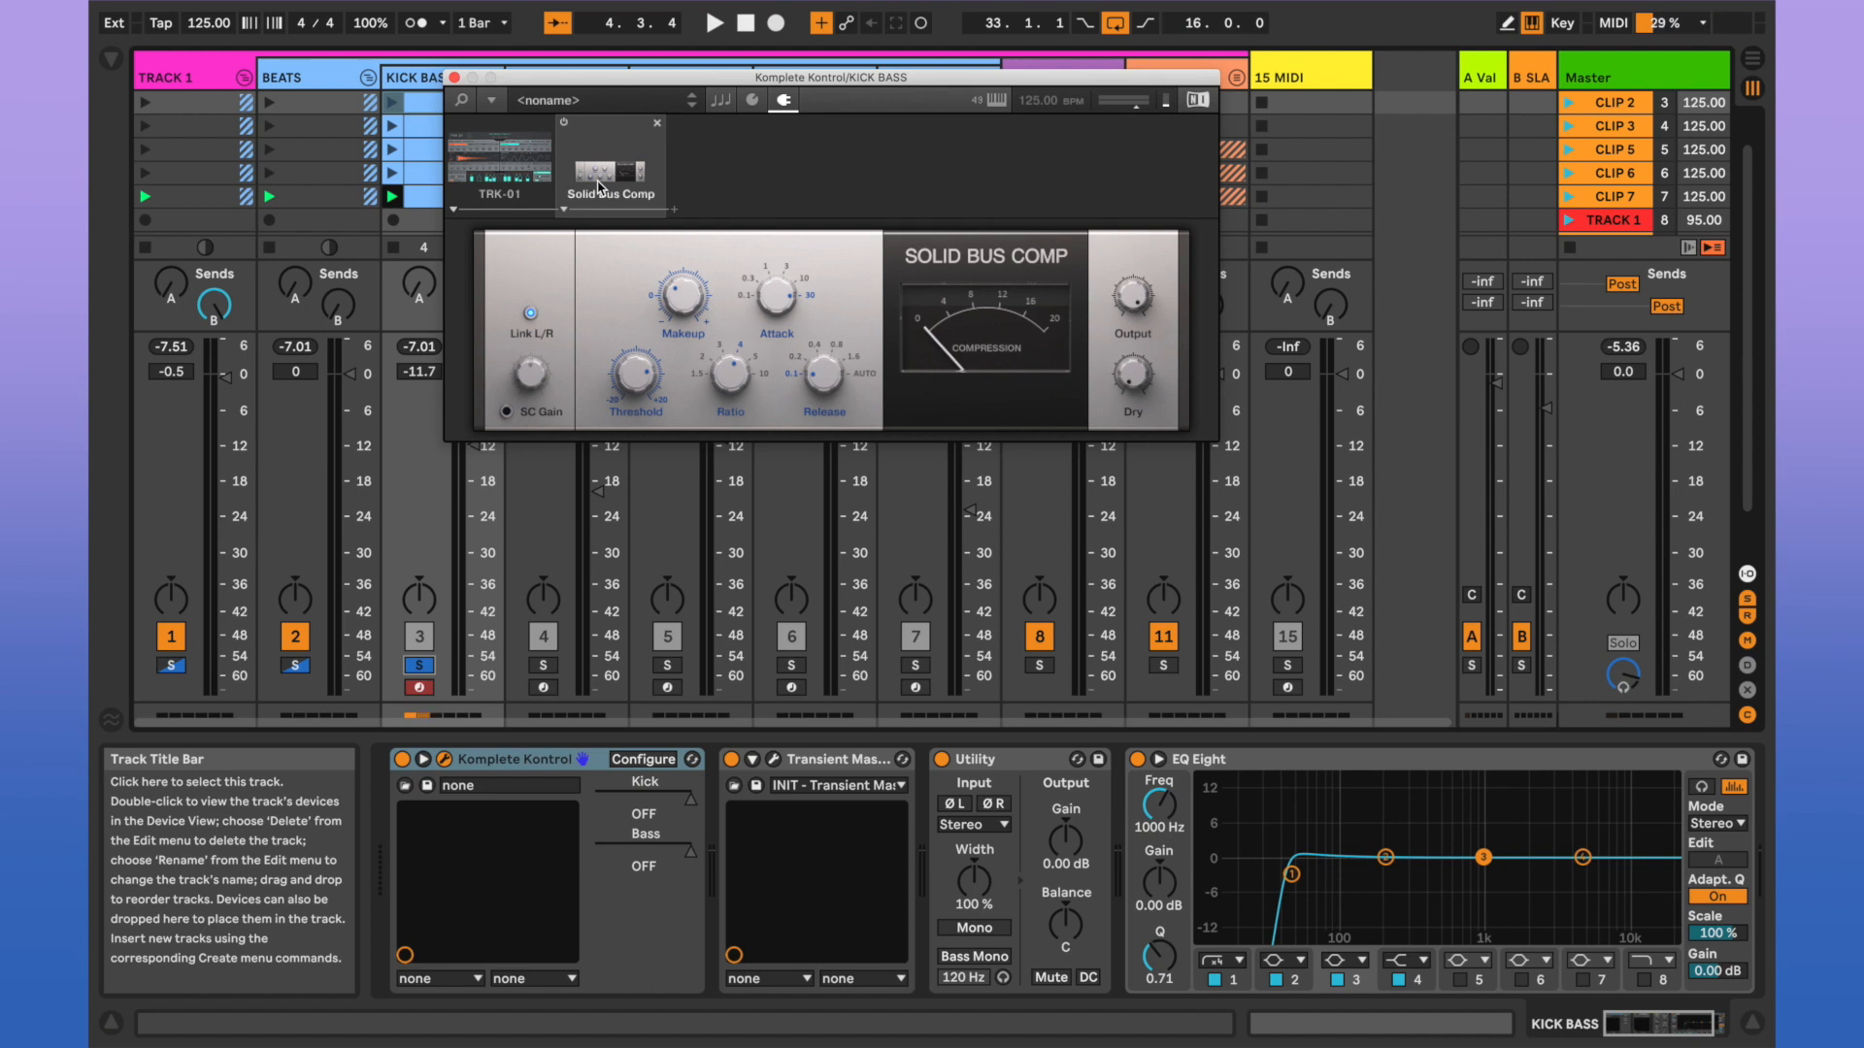
key("space")
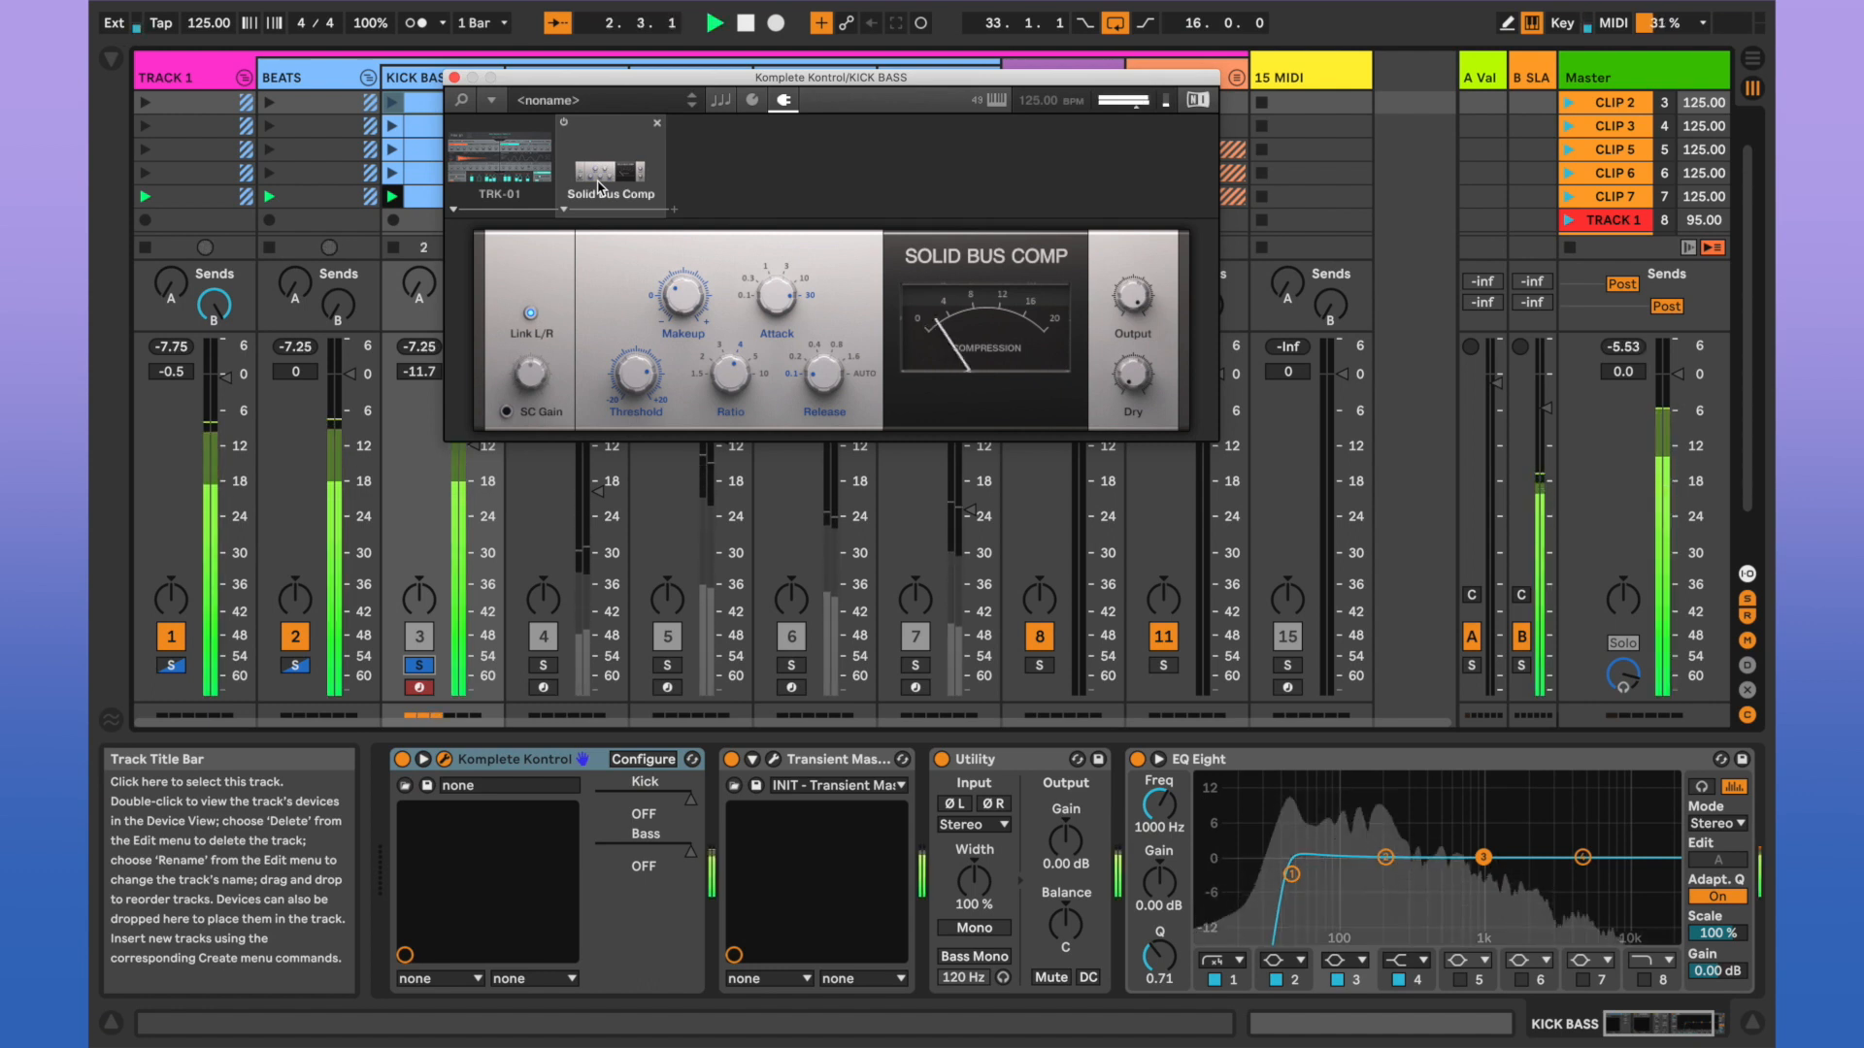
left_click(533, 178)
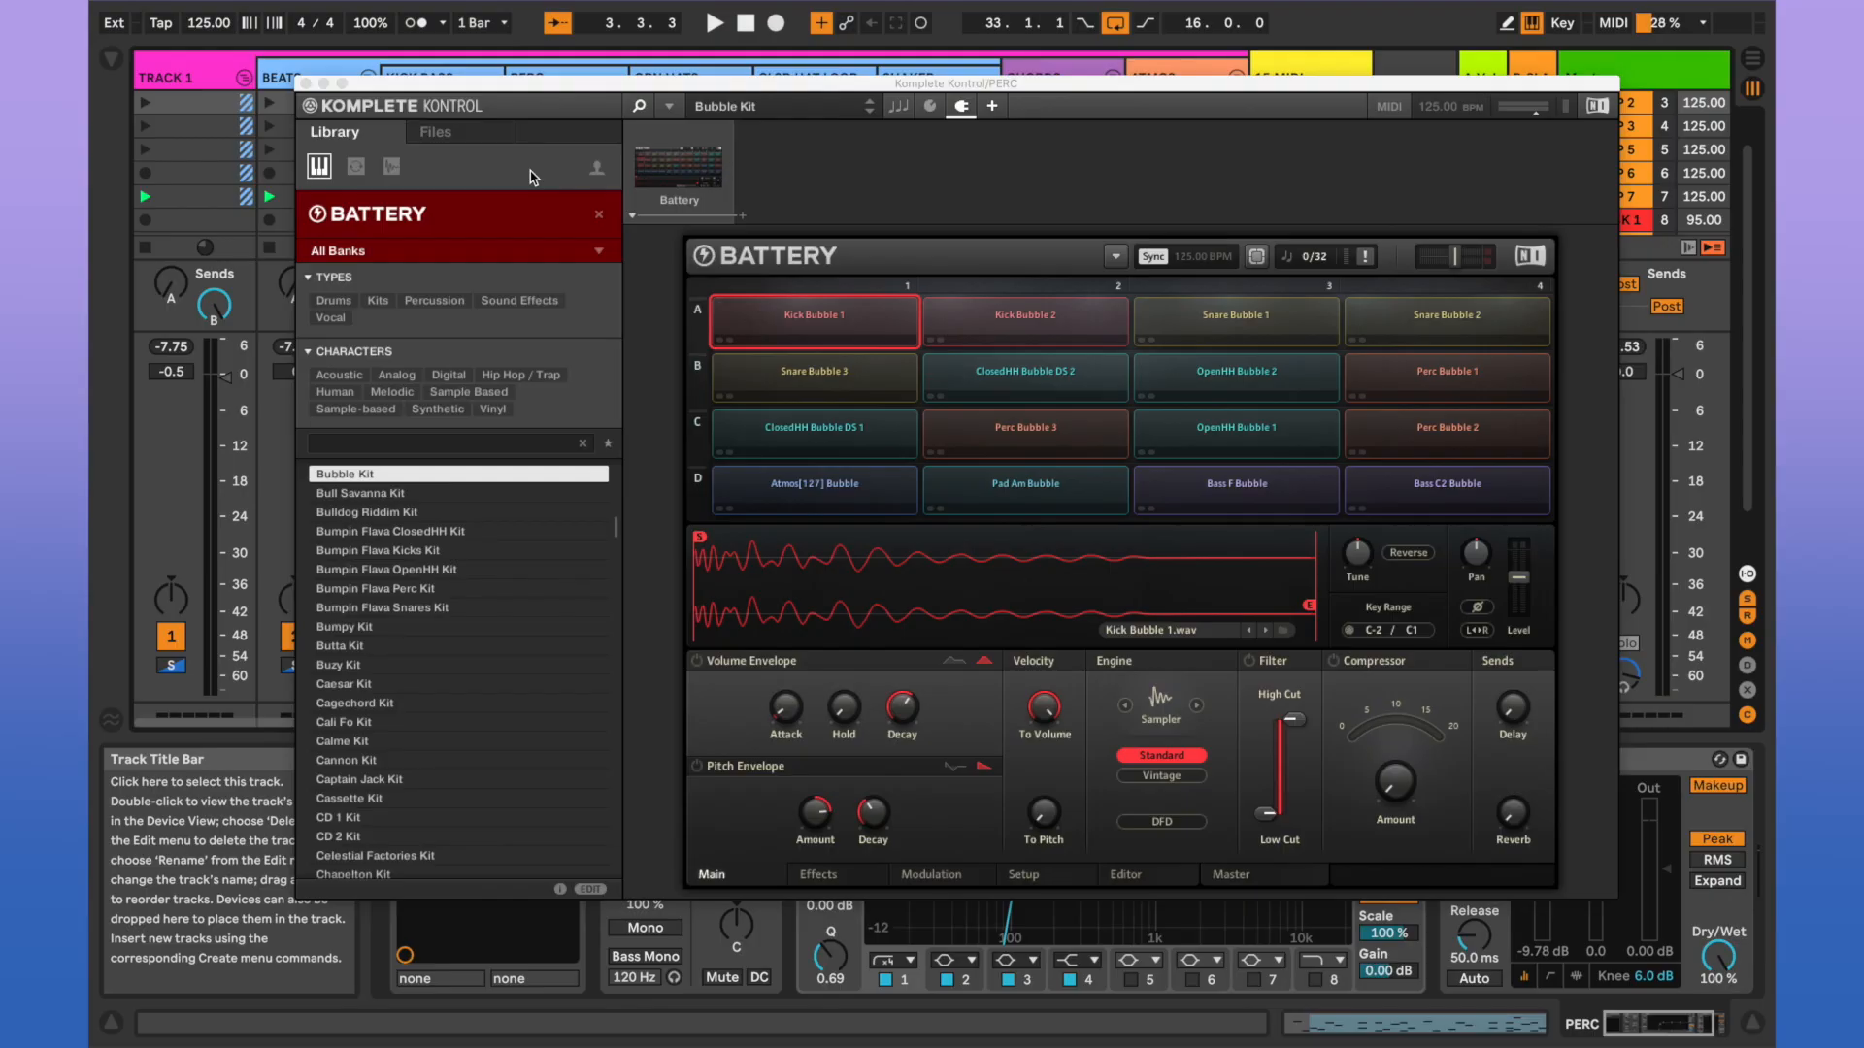
Look through Battery's list of banks on the PERC track and play the Bubble Kit pattern.
left_click(555, 100)
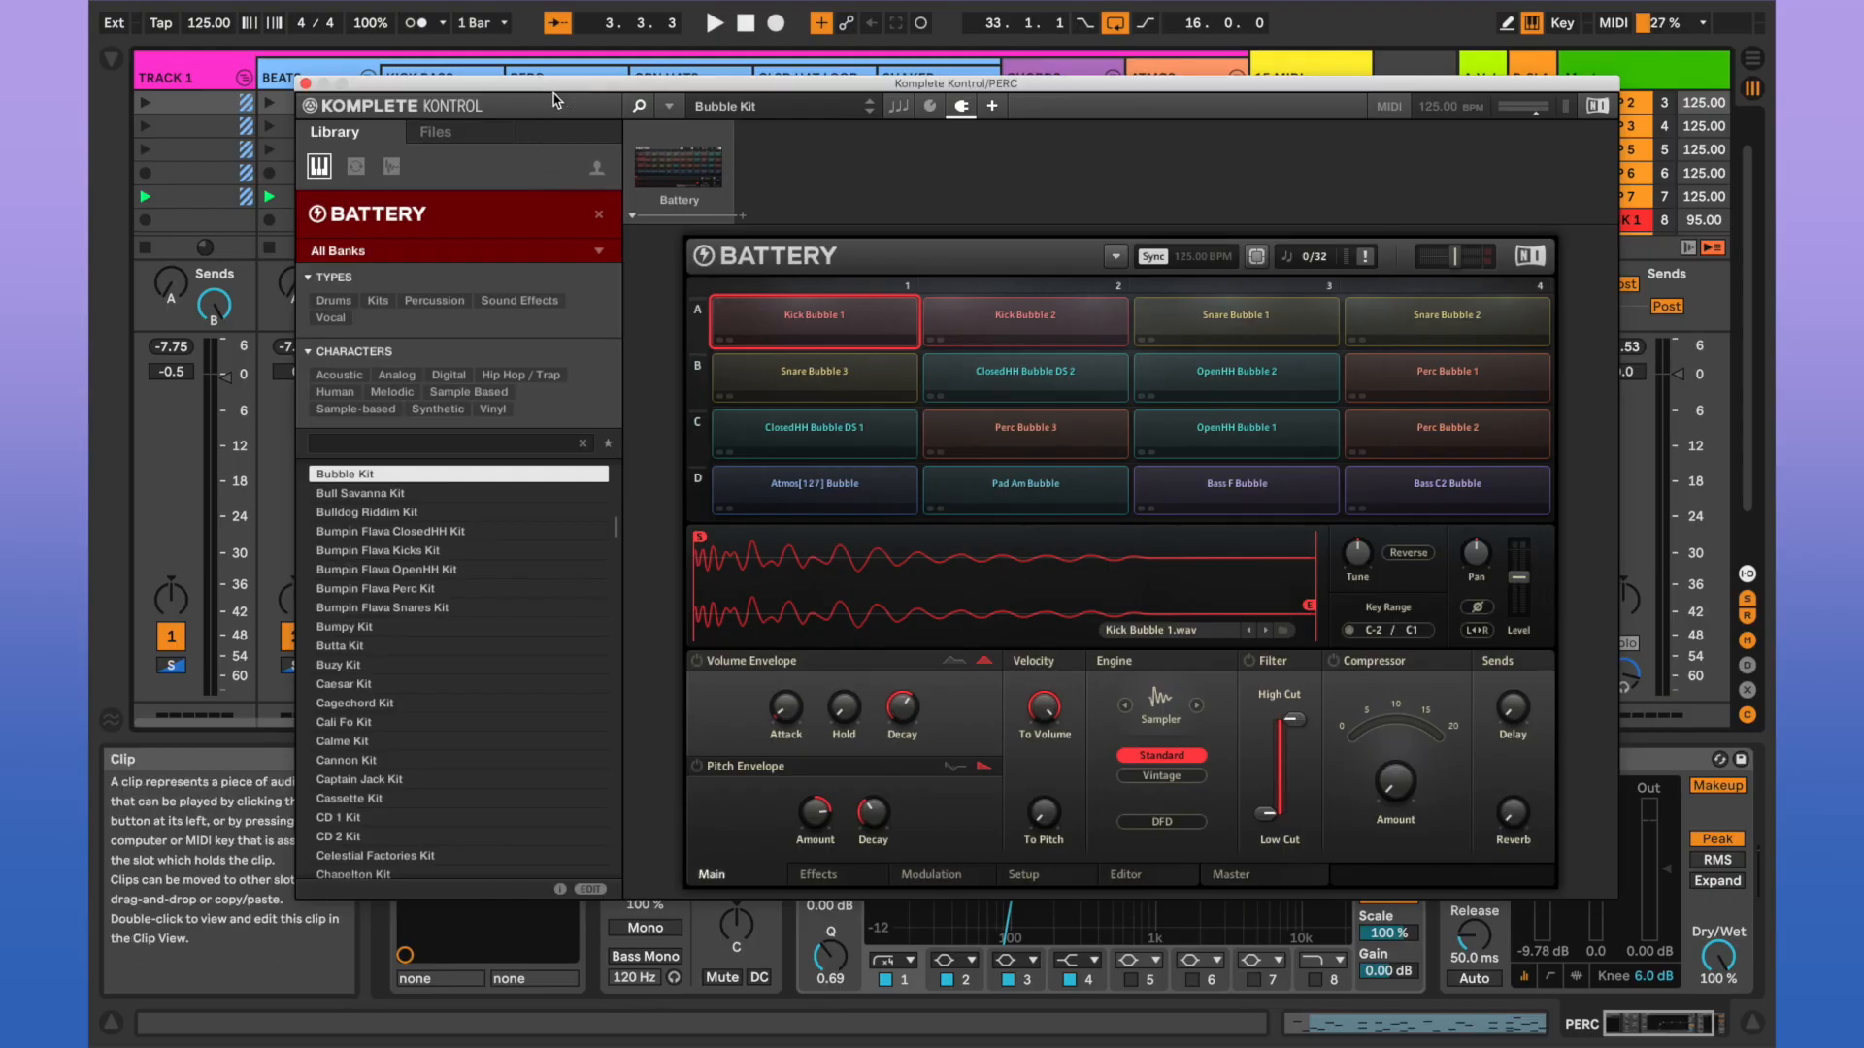
left_click(601, 251)
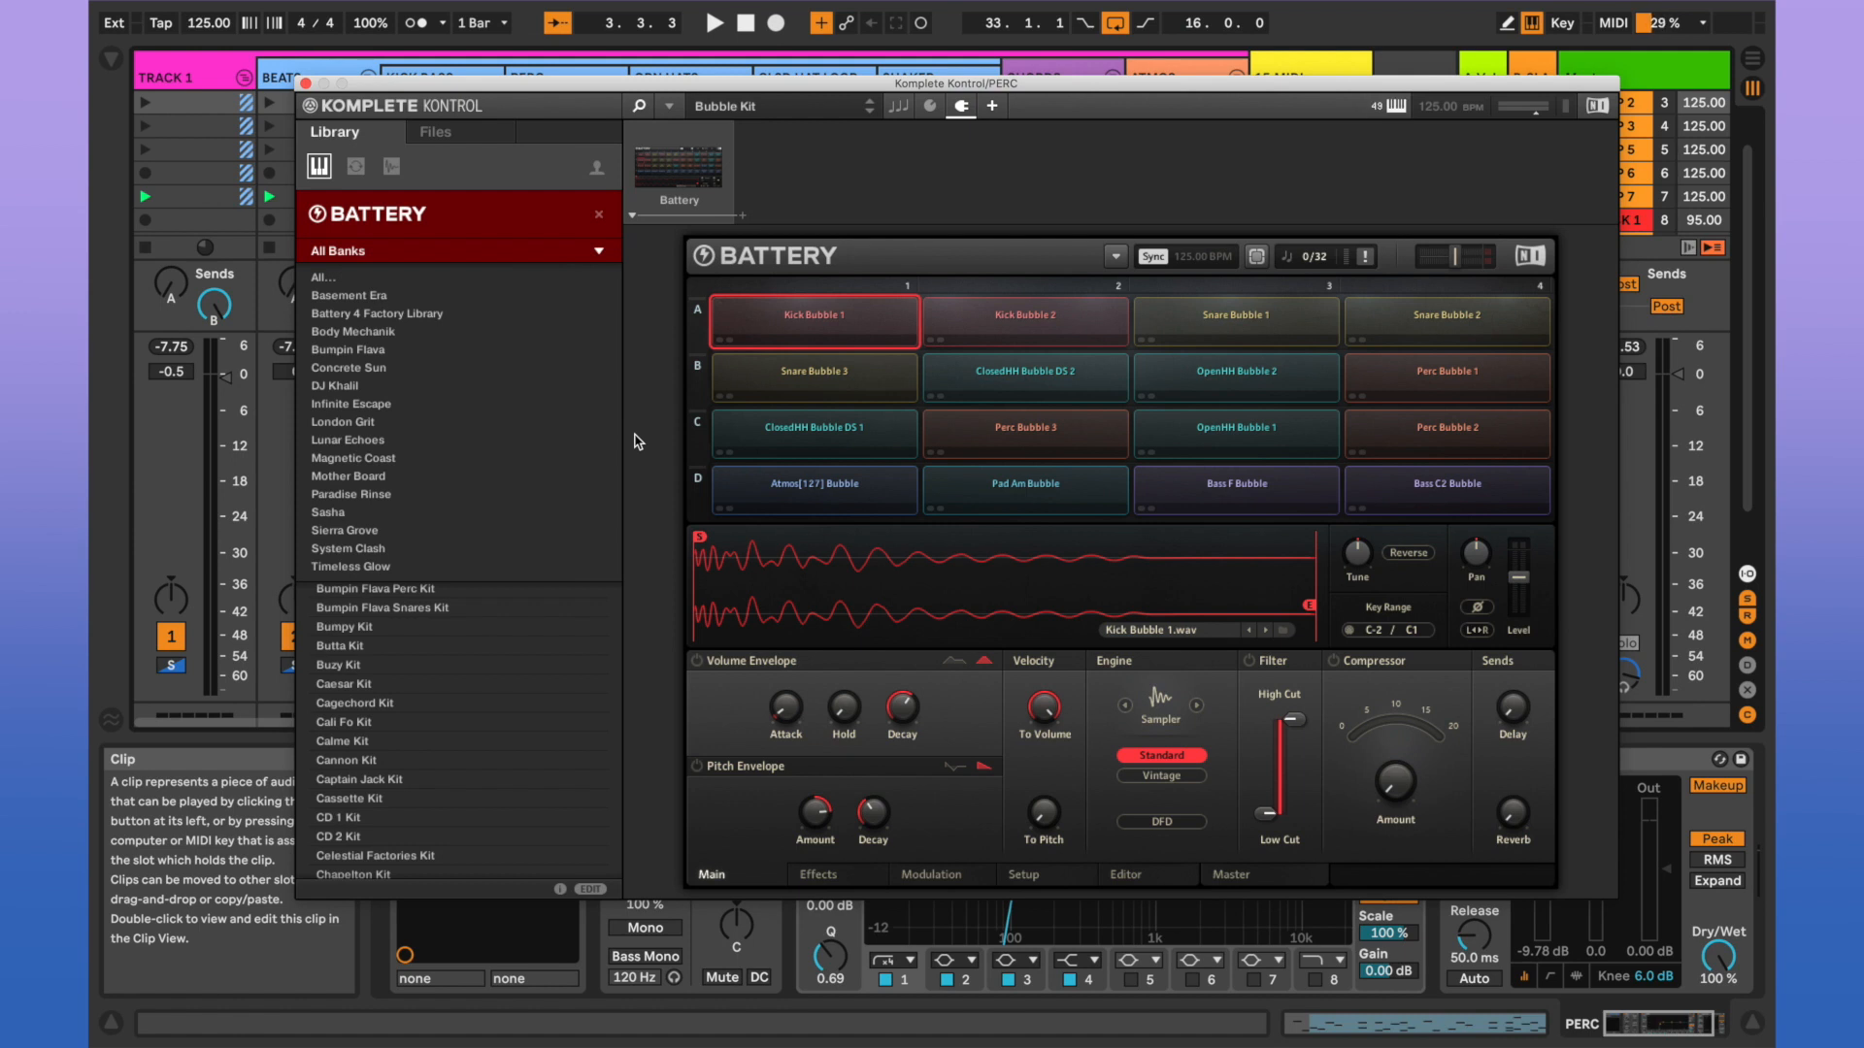
left_click(330, 204)
key("space")
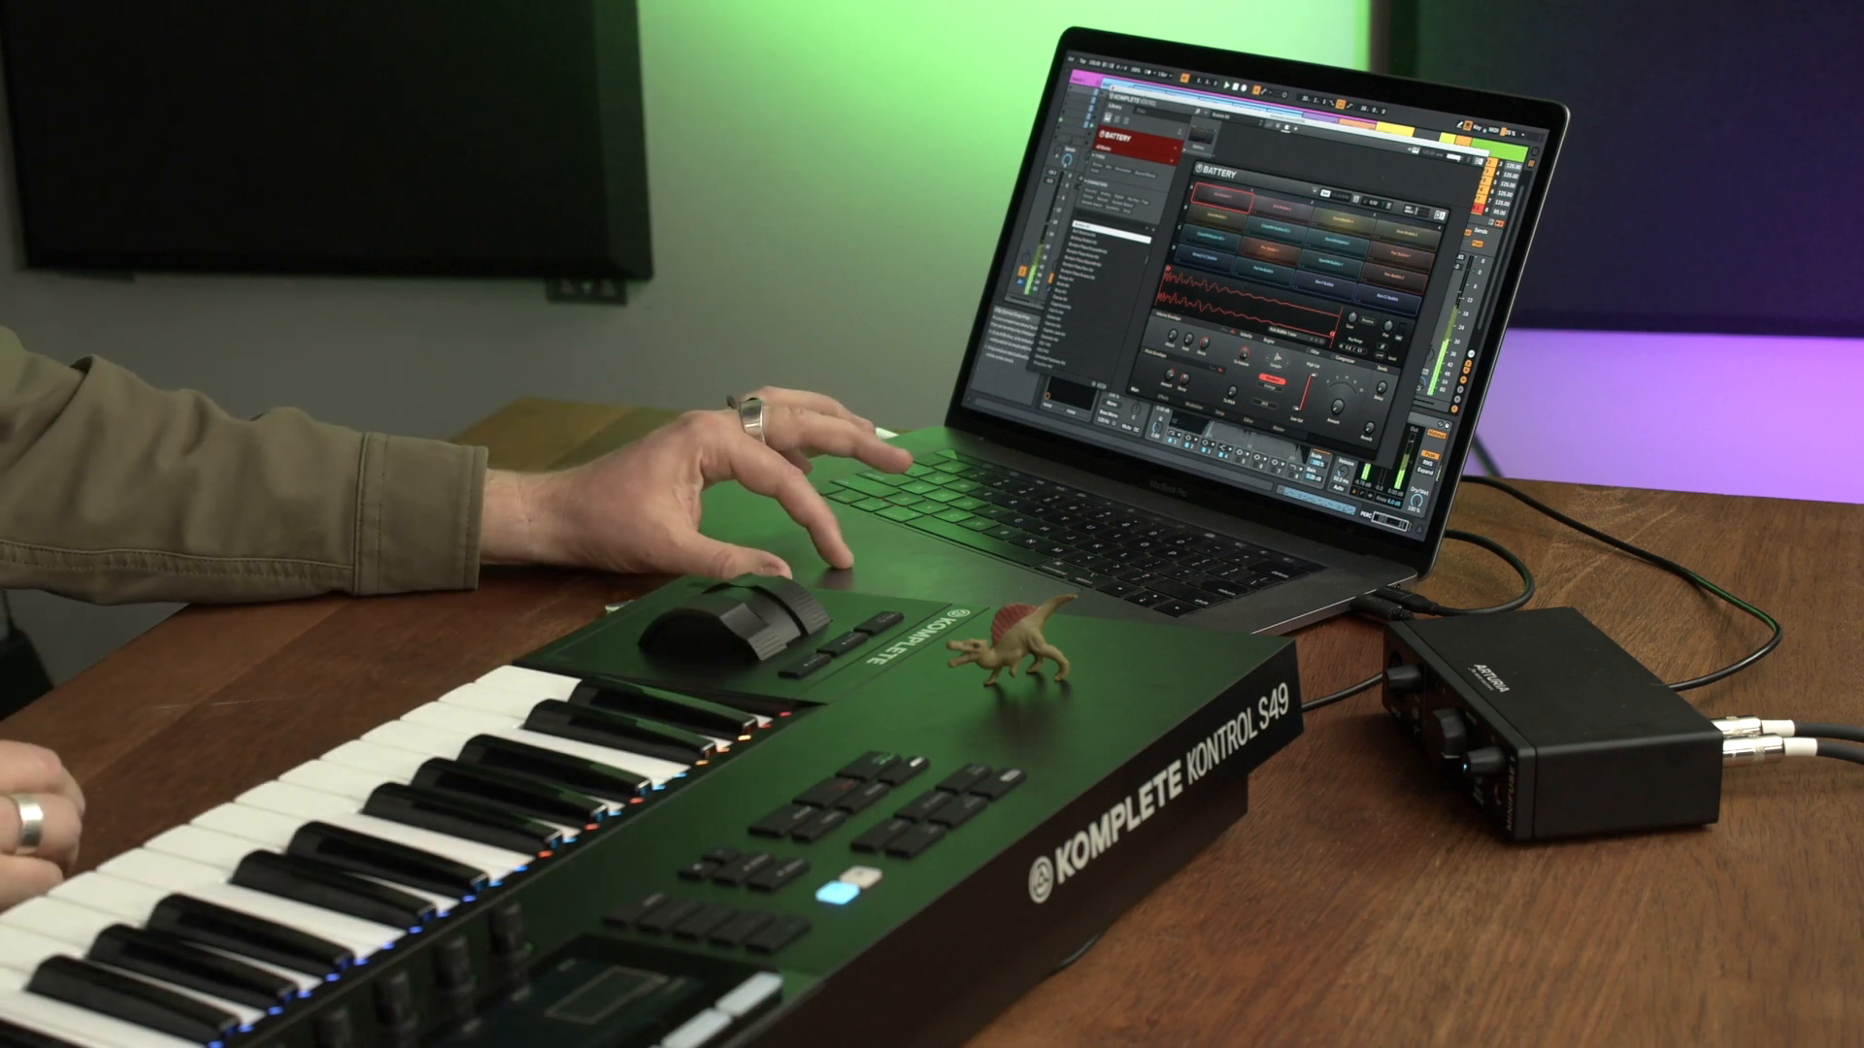
Inspect the MIDI notes of the PERC clip in the CLIP 7 scene and return to the track's devices.
left_click(1112, 89)
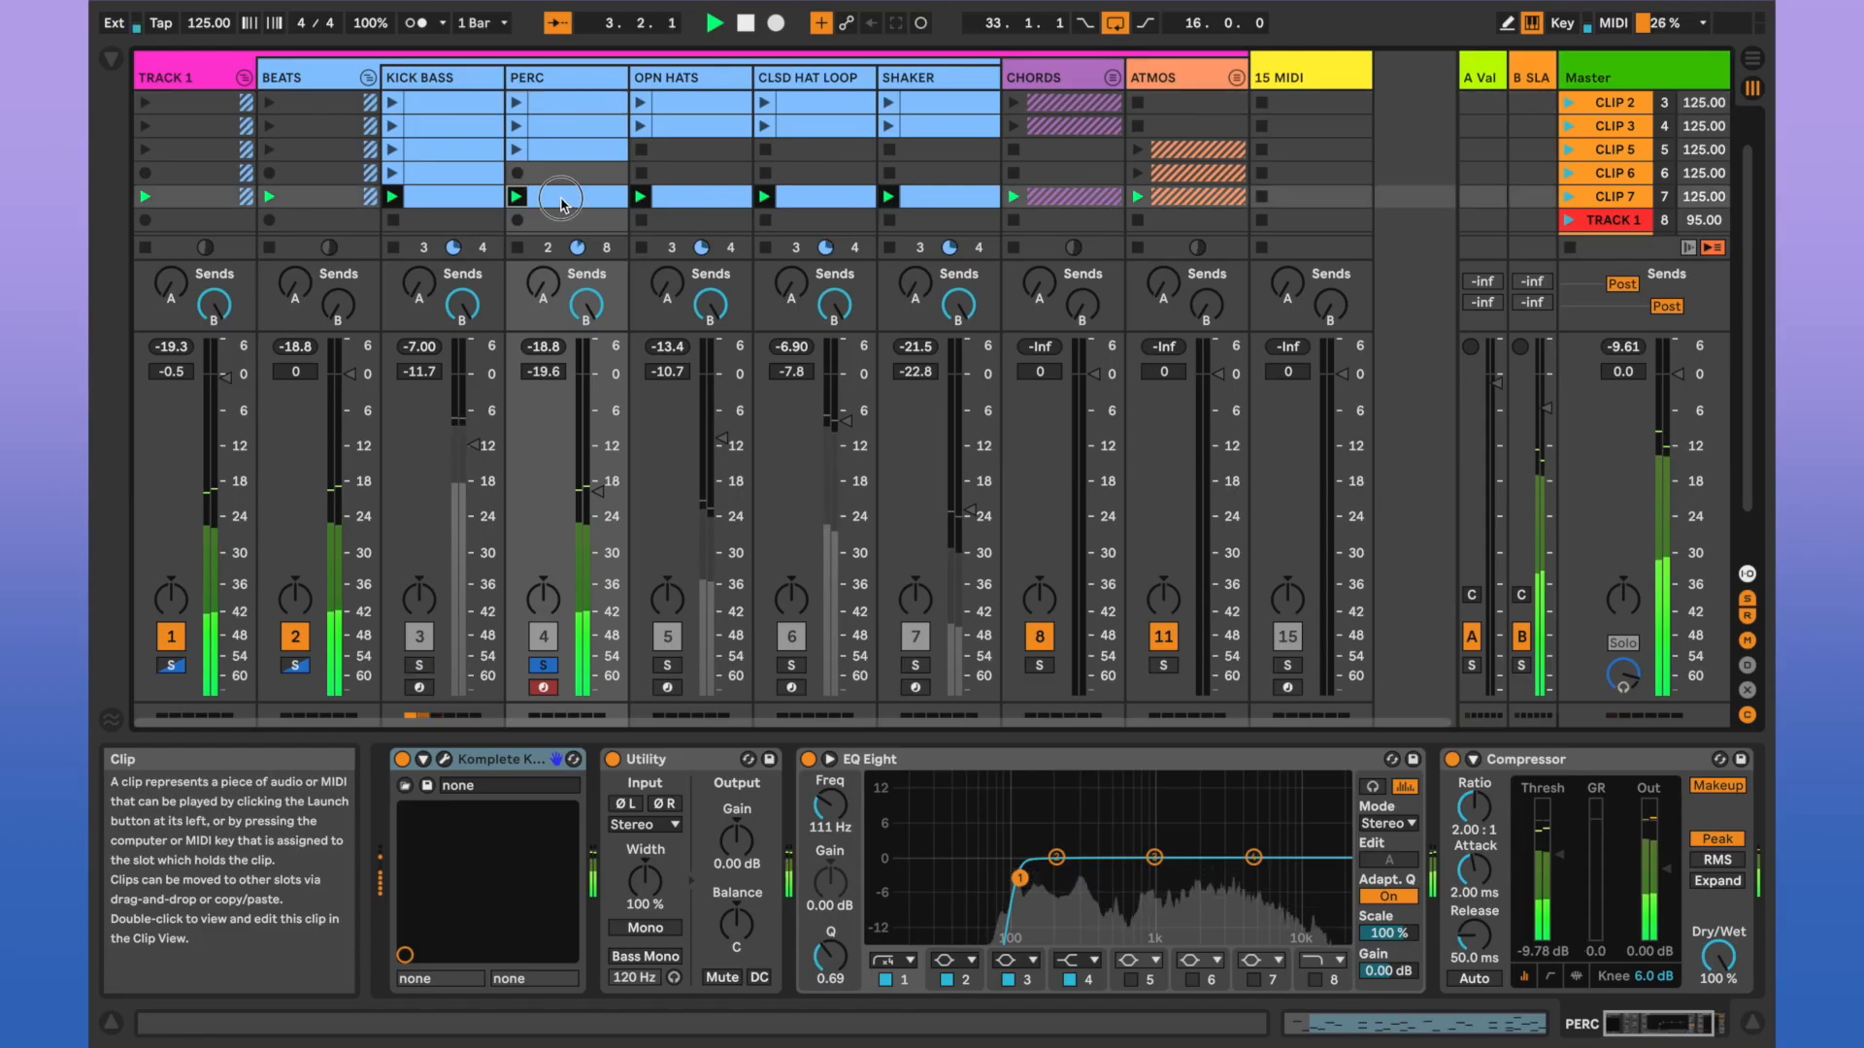
left_click(610, 166)
scroll(949, 553, "down", 5)
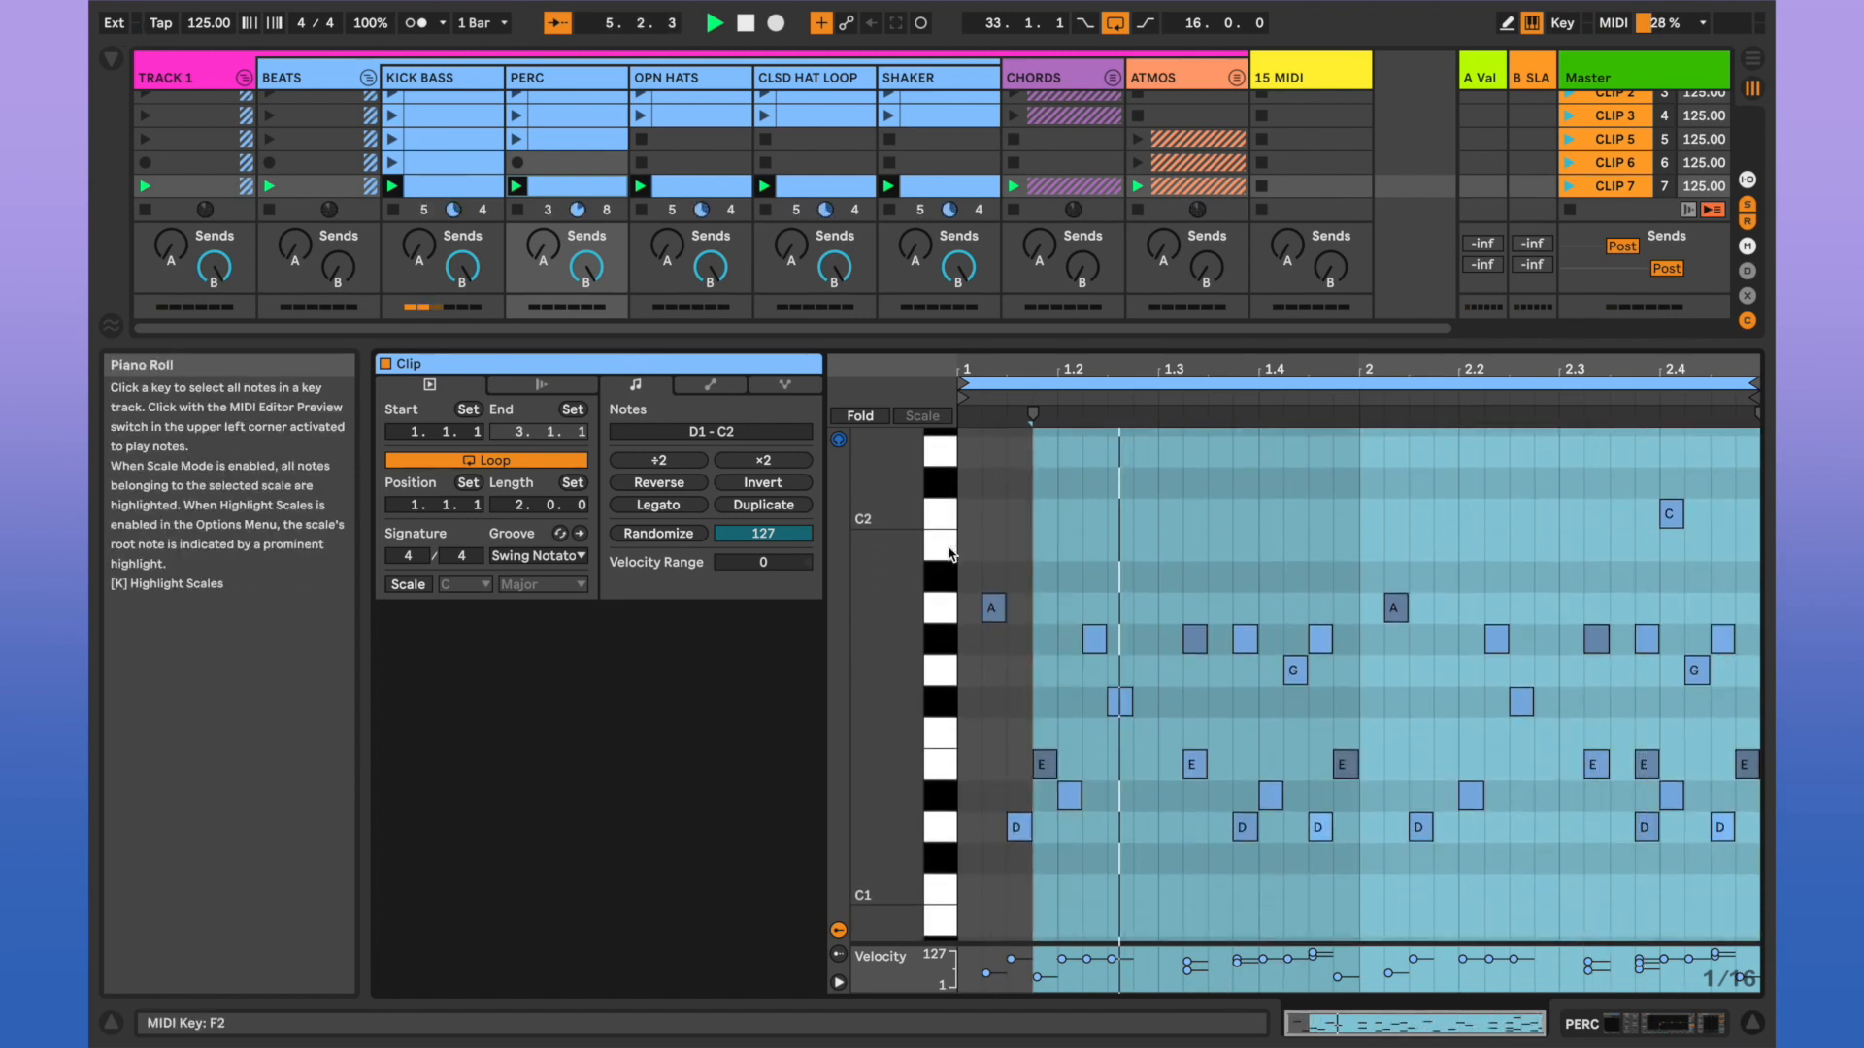
scroll(949, 553, "down", 1)
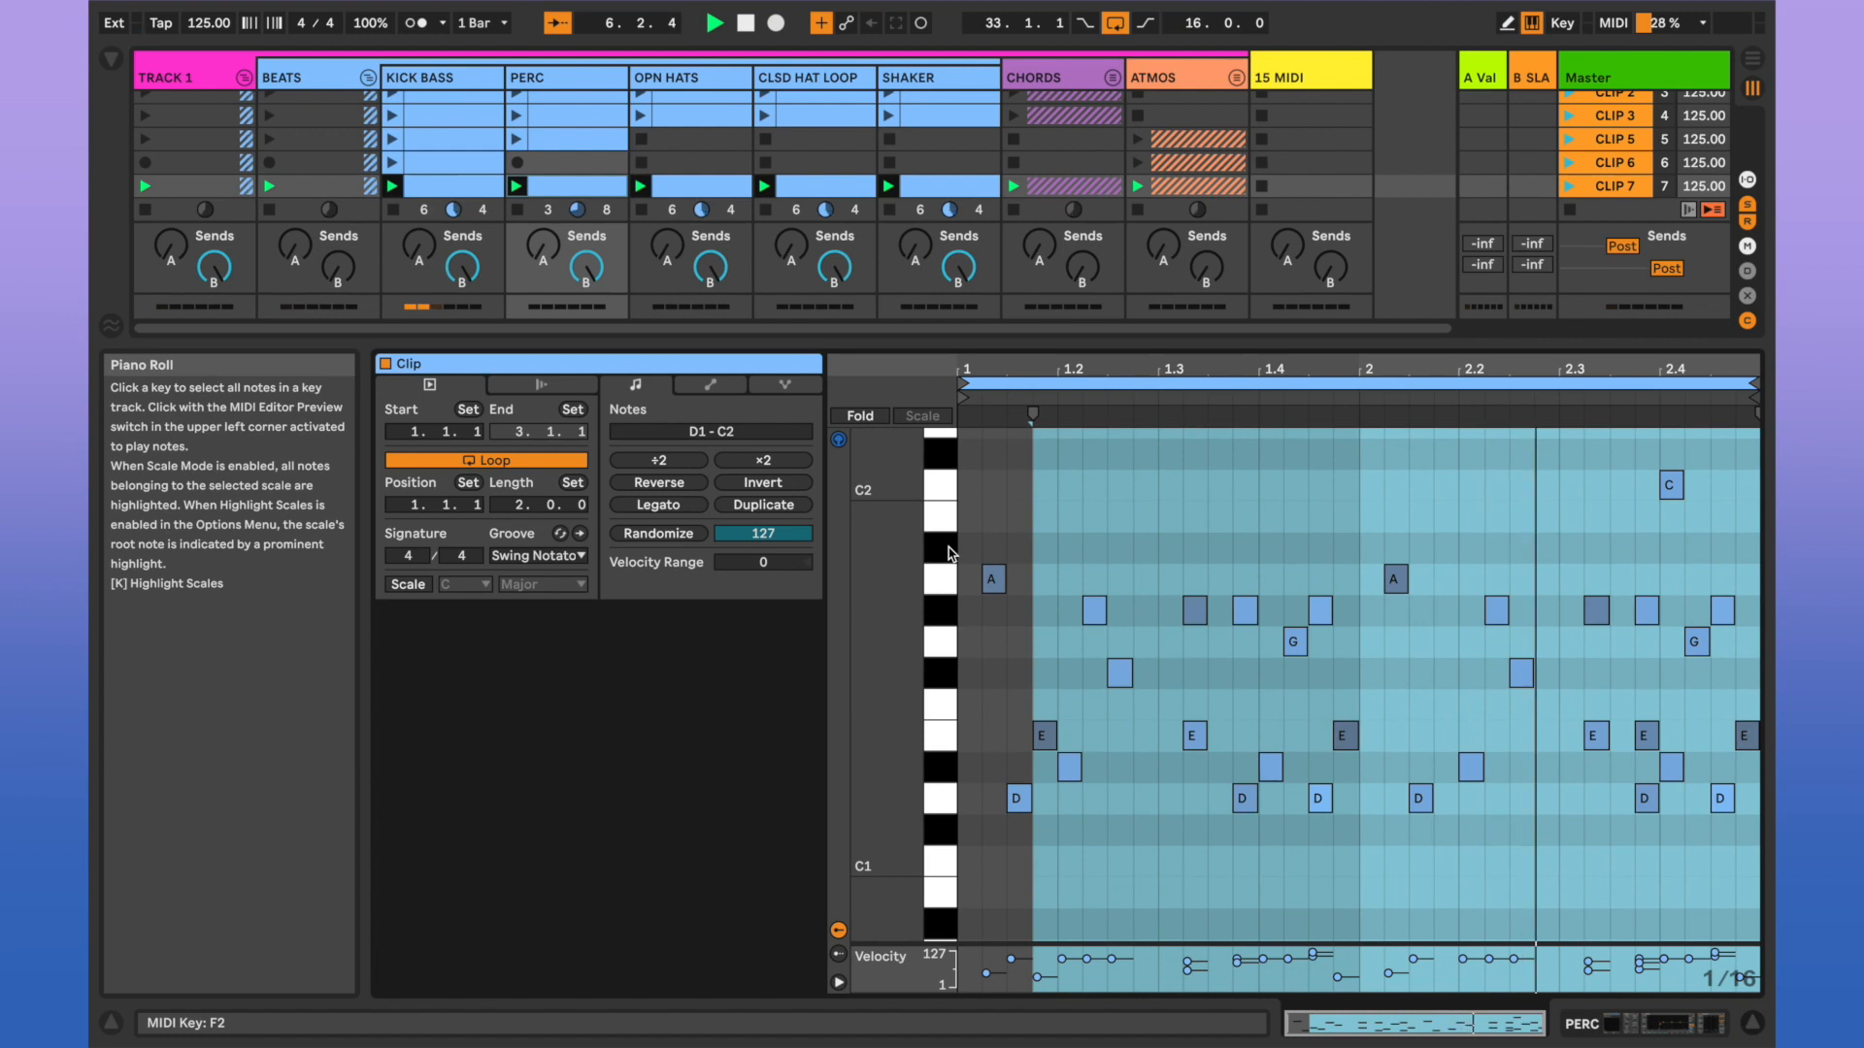
key("shift+Tab")
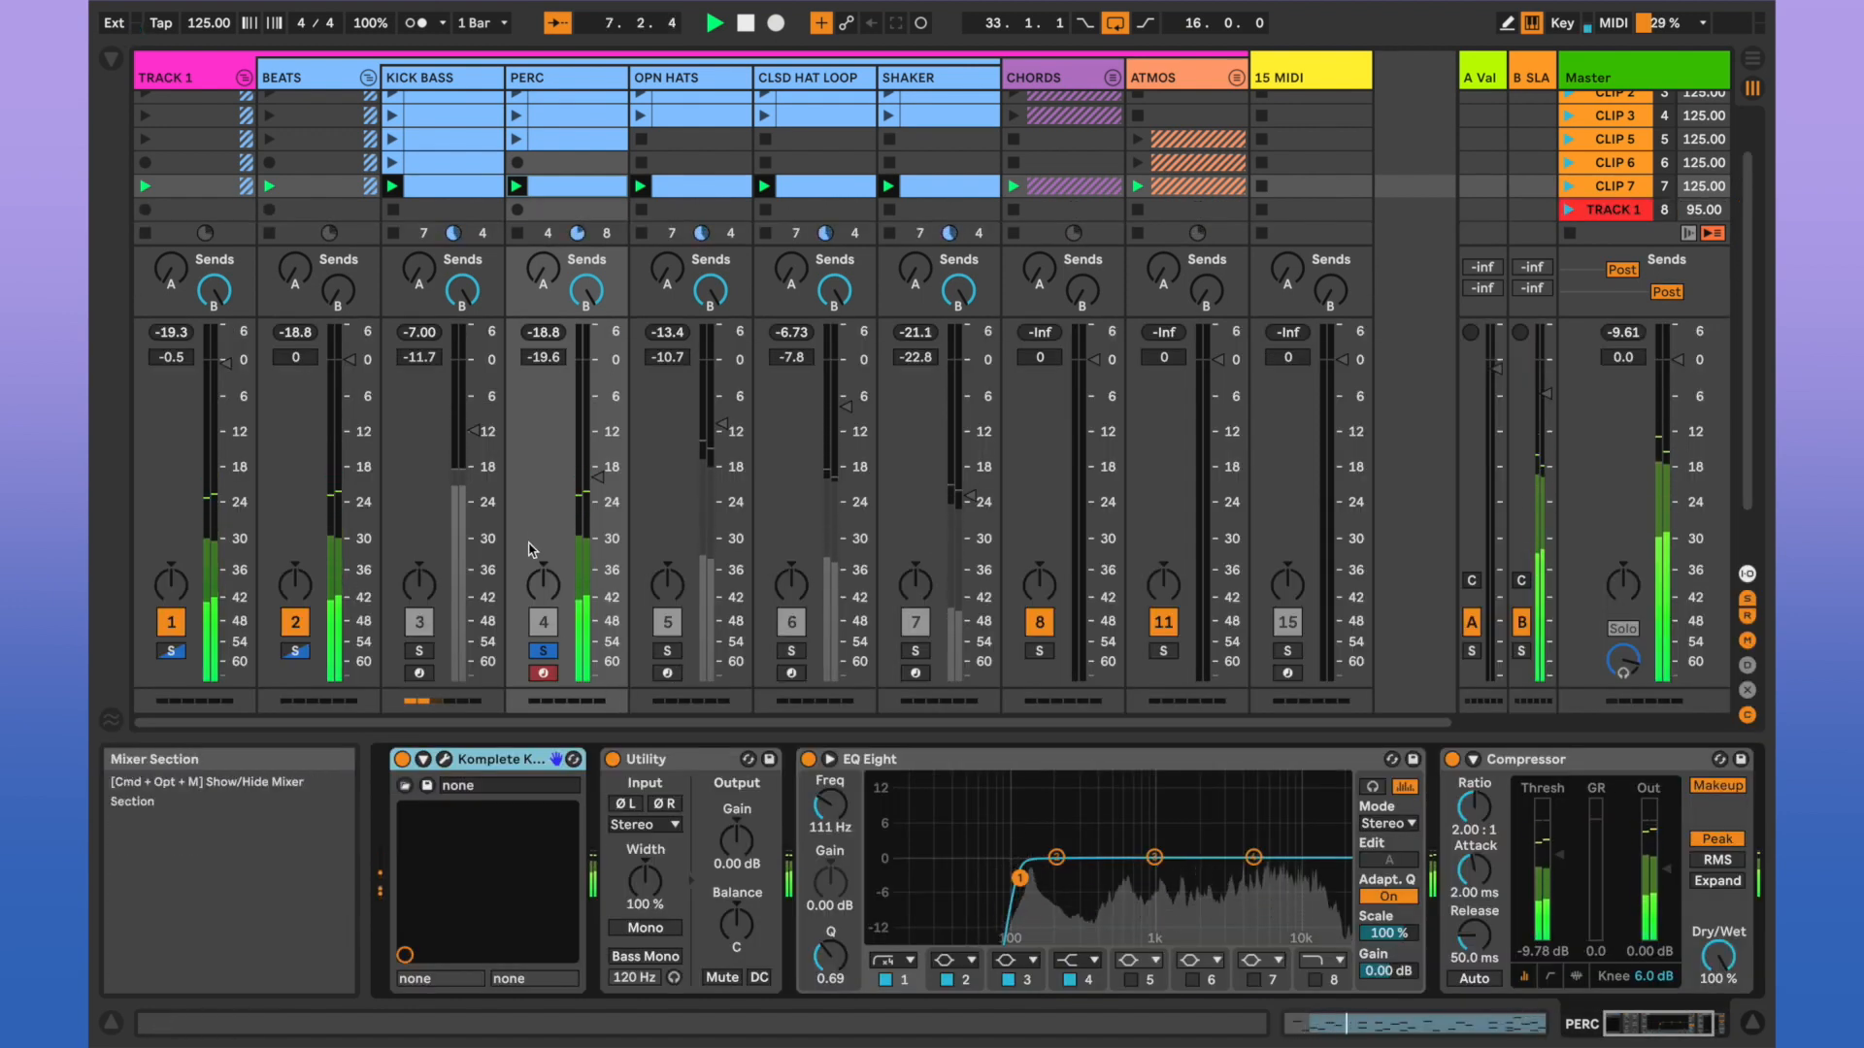
Reopen the PERC track's Komplete Kontrol window and shift it slightly to view Battery's Bubble Kit.
left_click(445, 764)
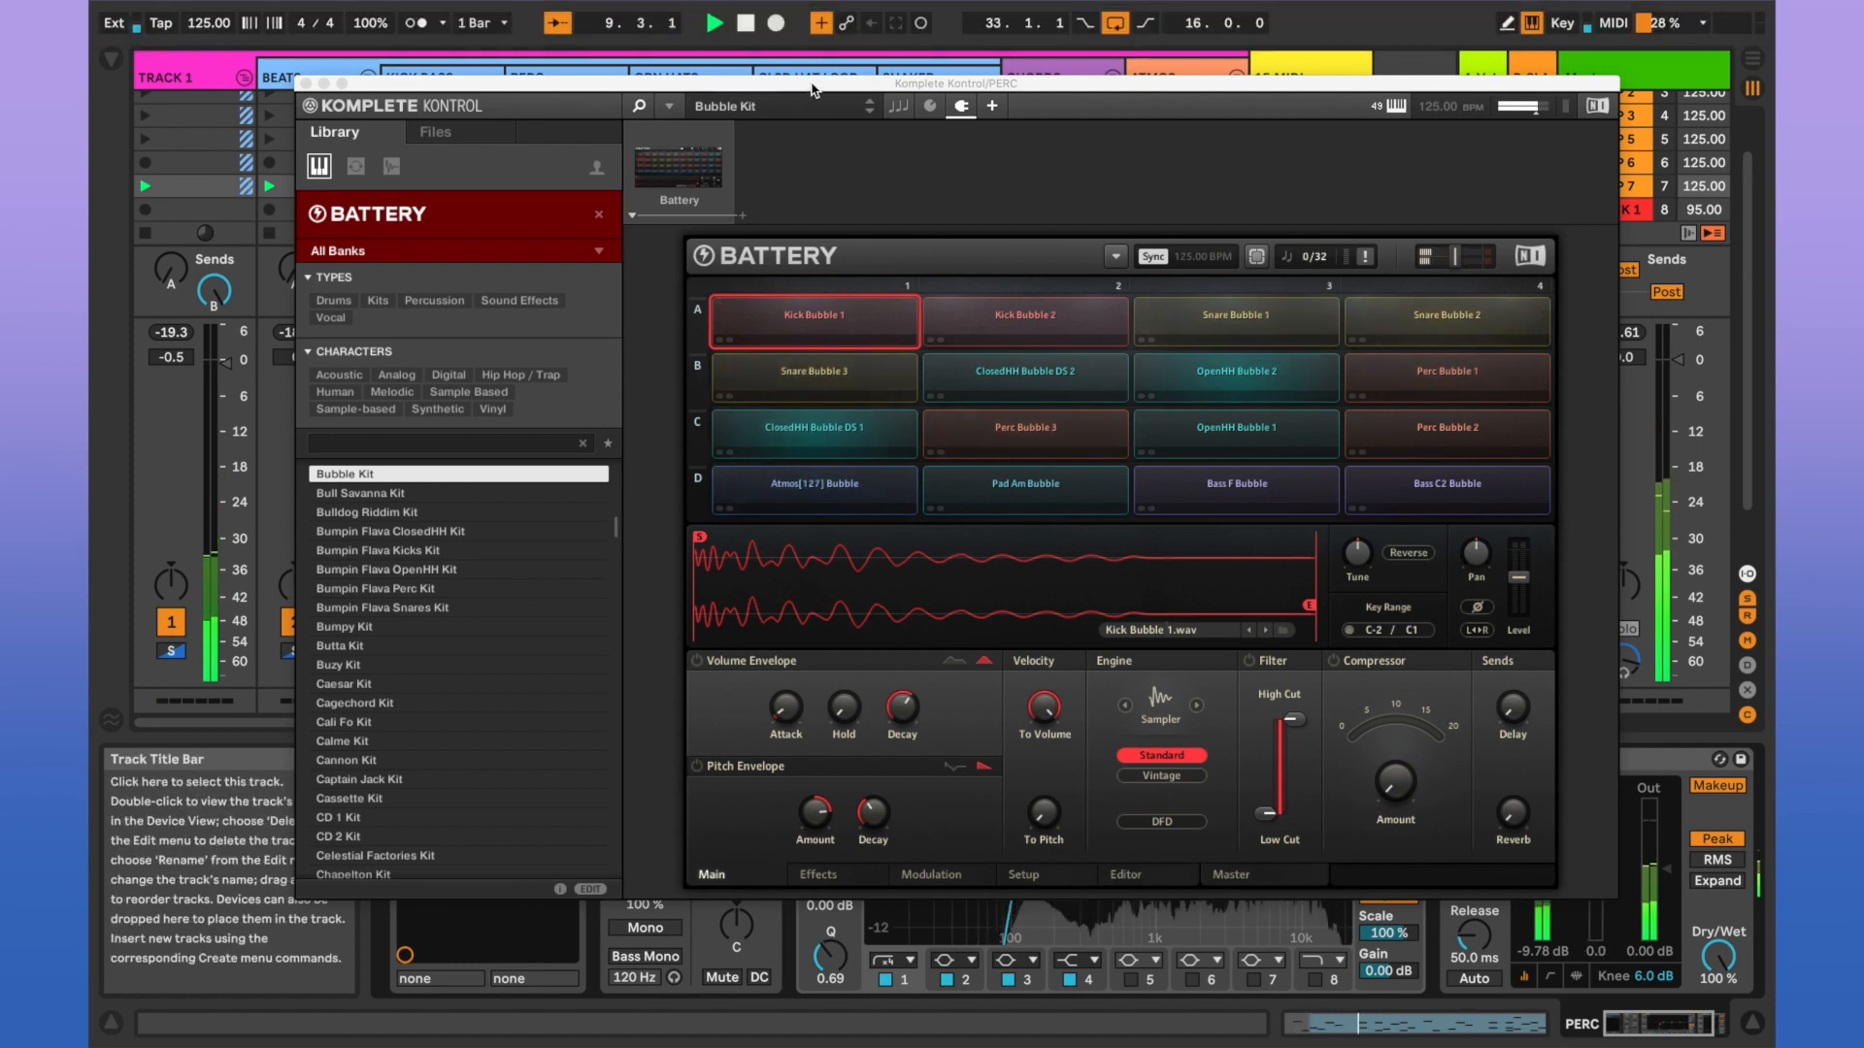
left_click_drag(812, 84, 798, 84)
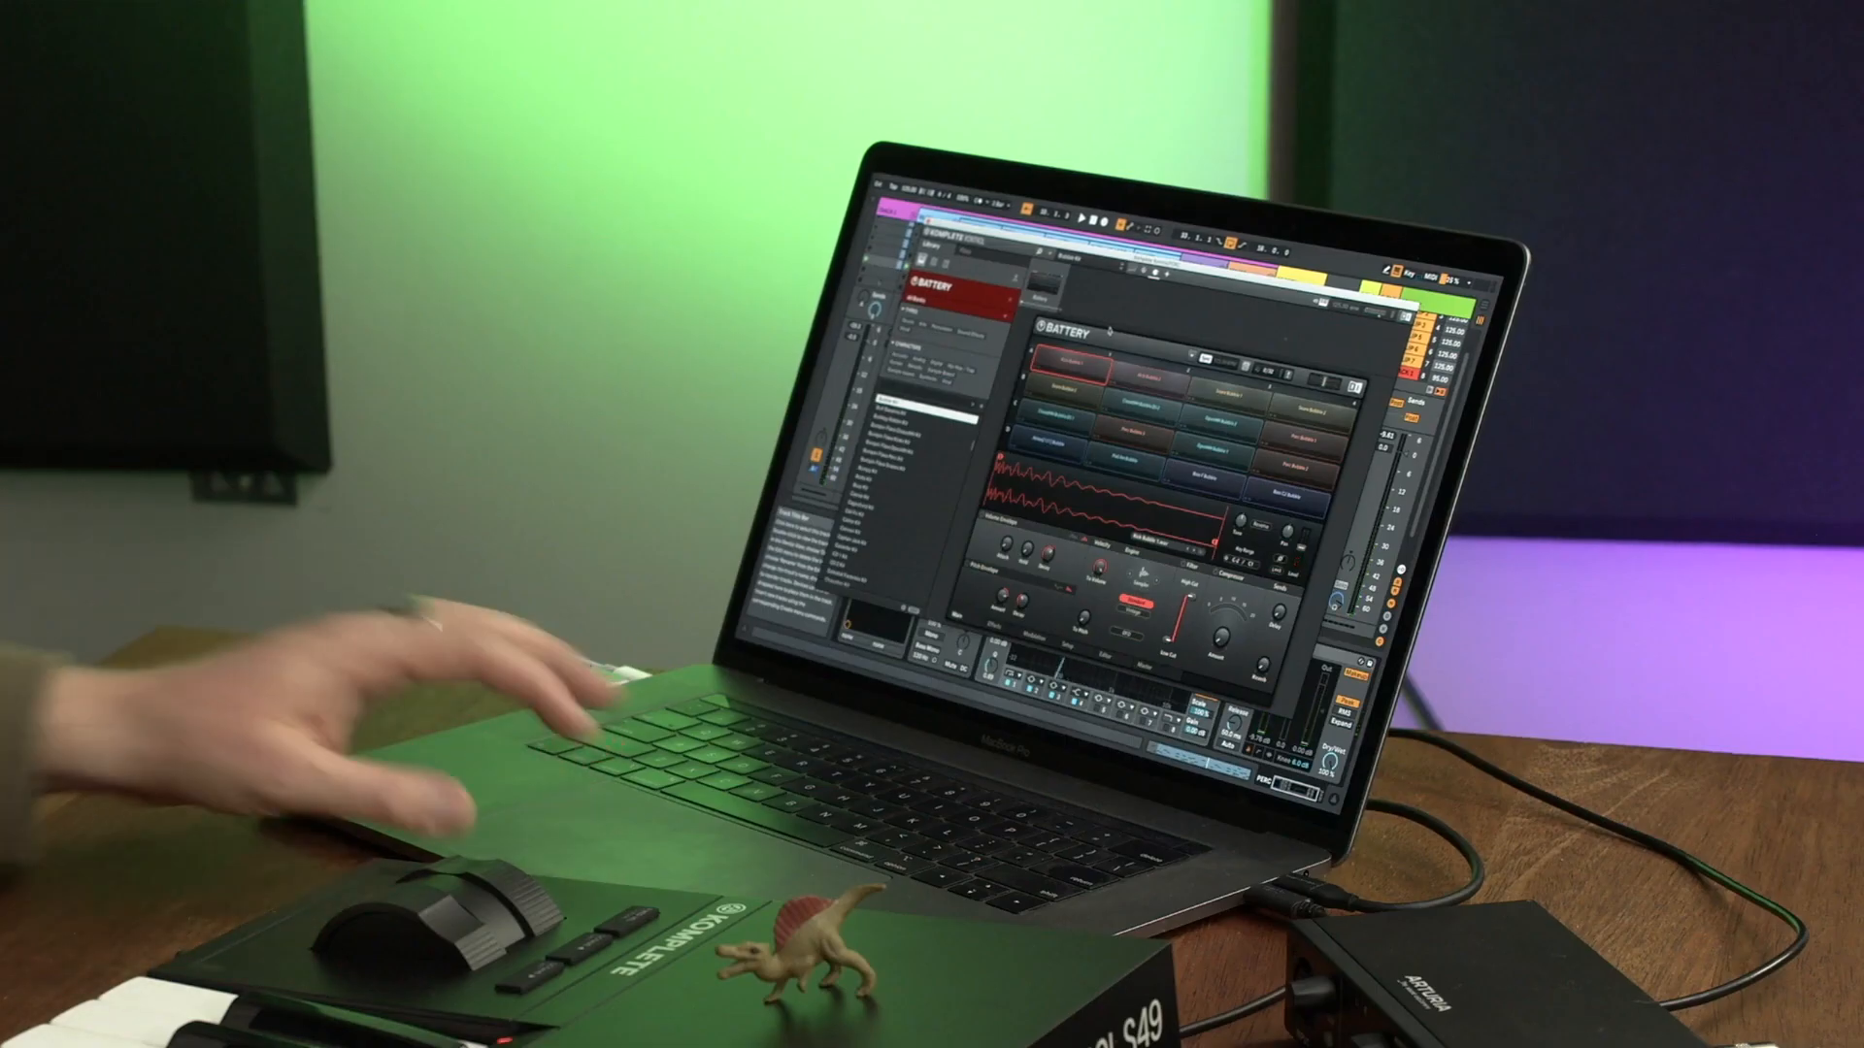
left_click(928, 222)
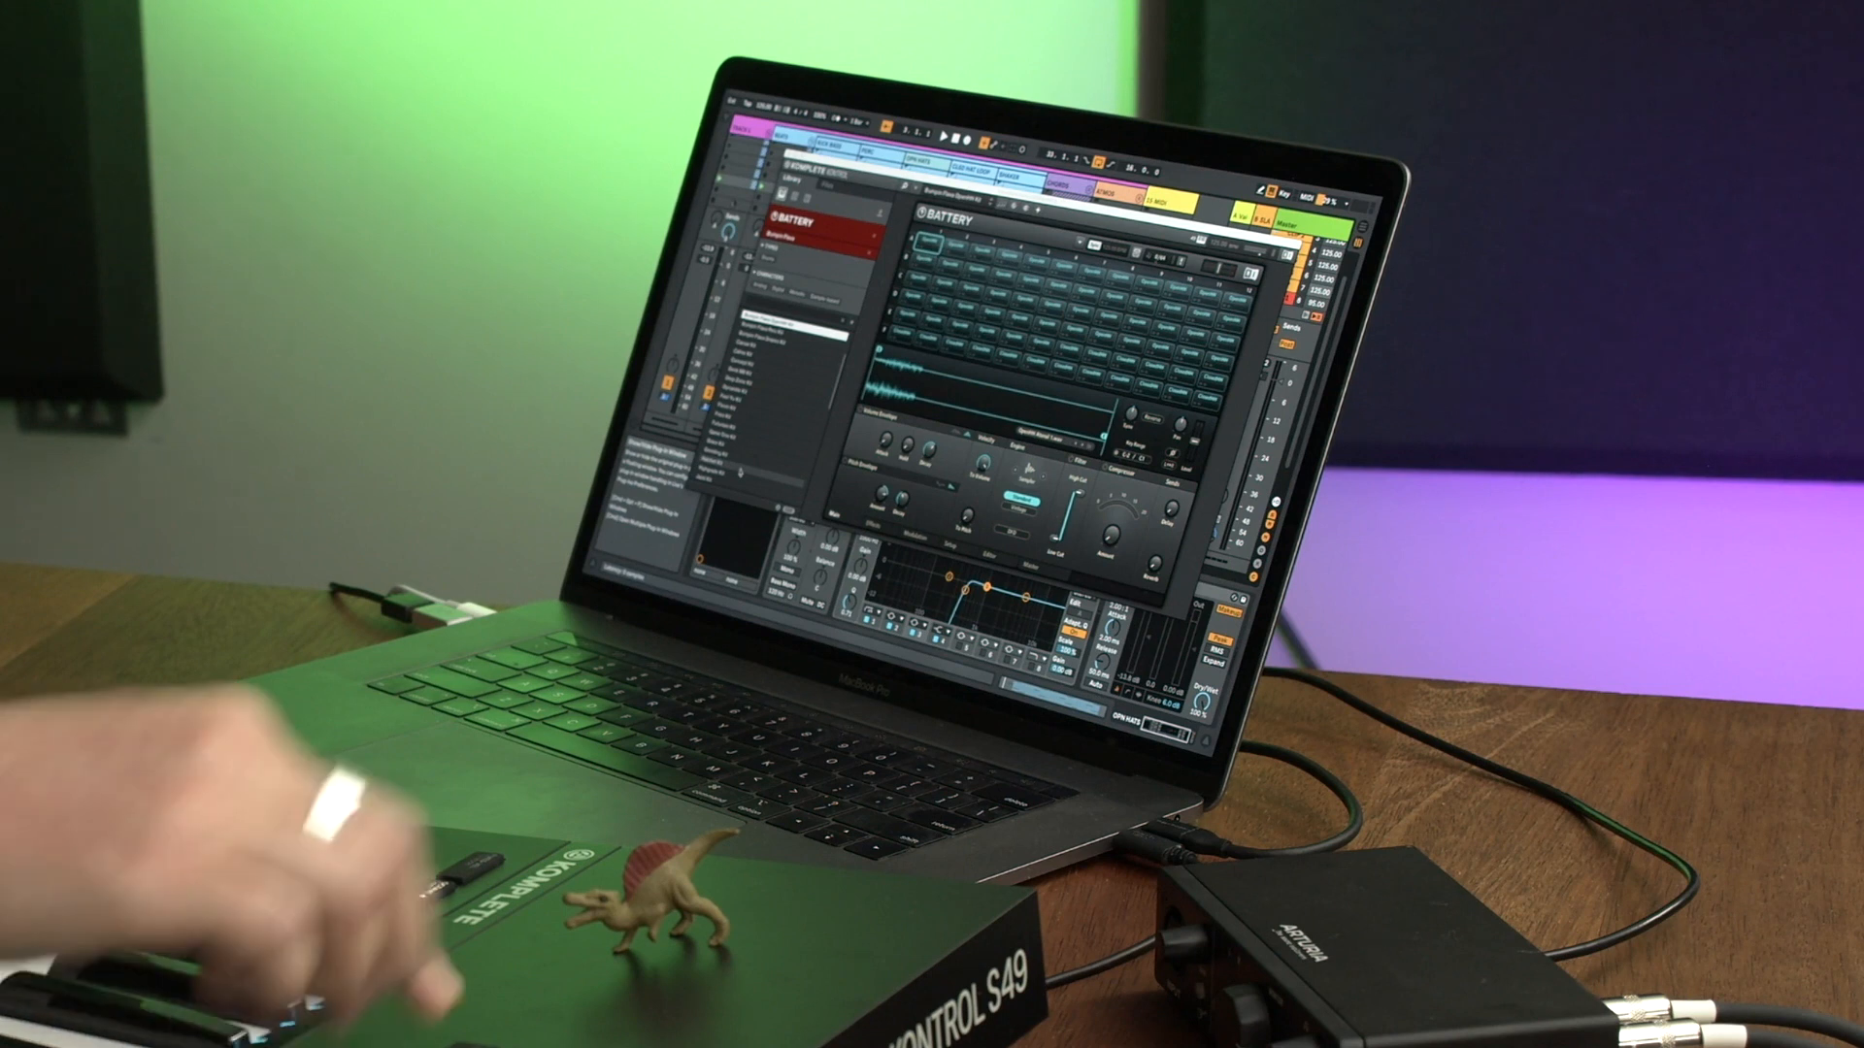
Audition the Bumpin Flava OpenHH Kit on OPN HATS, close its plug-in window, and add PERC and KICK BASS to the solo.
key("space")
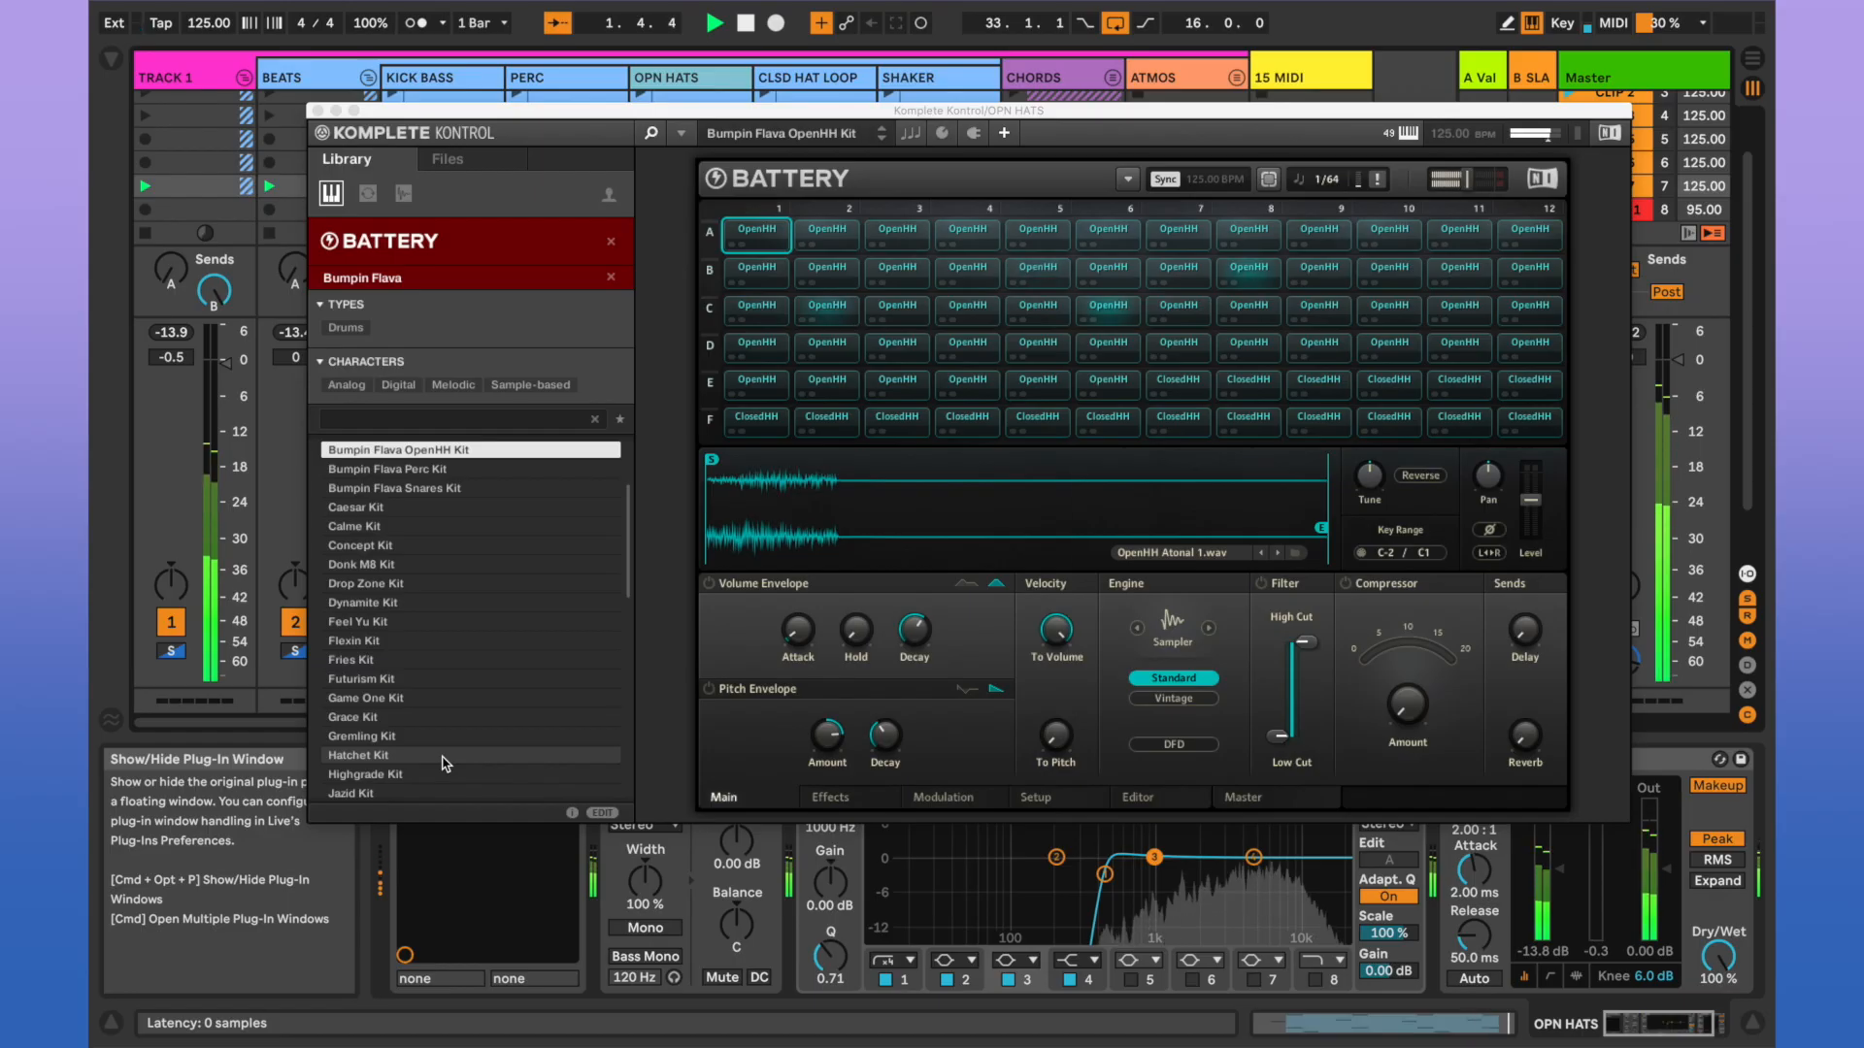
left_click(317, 110)
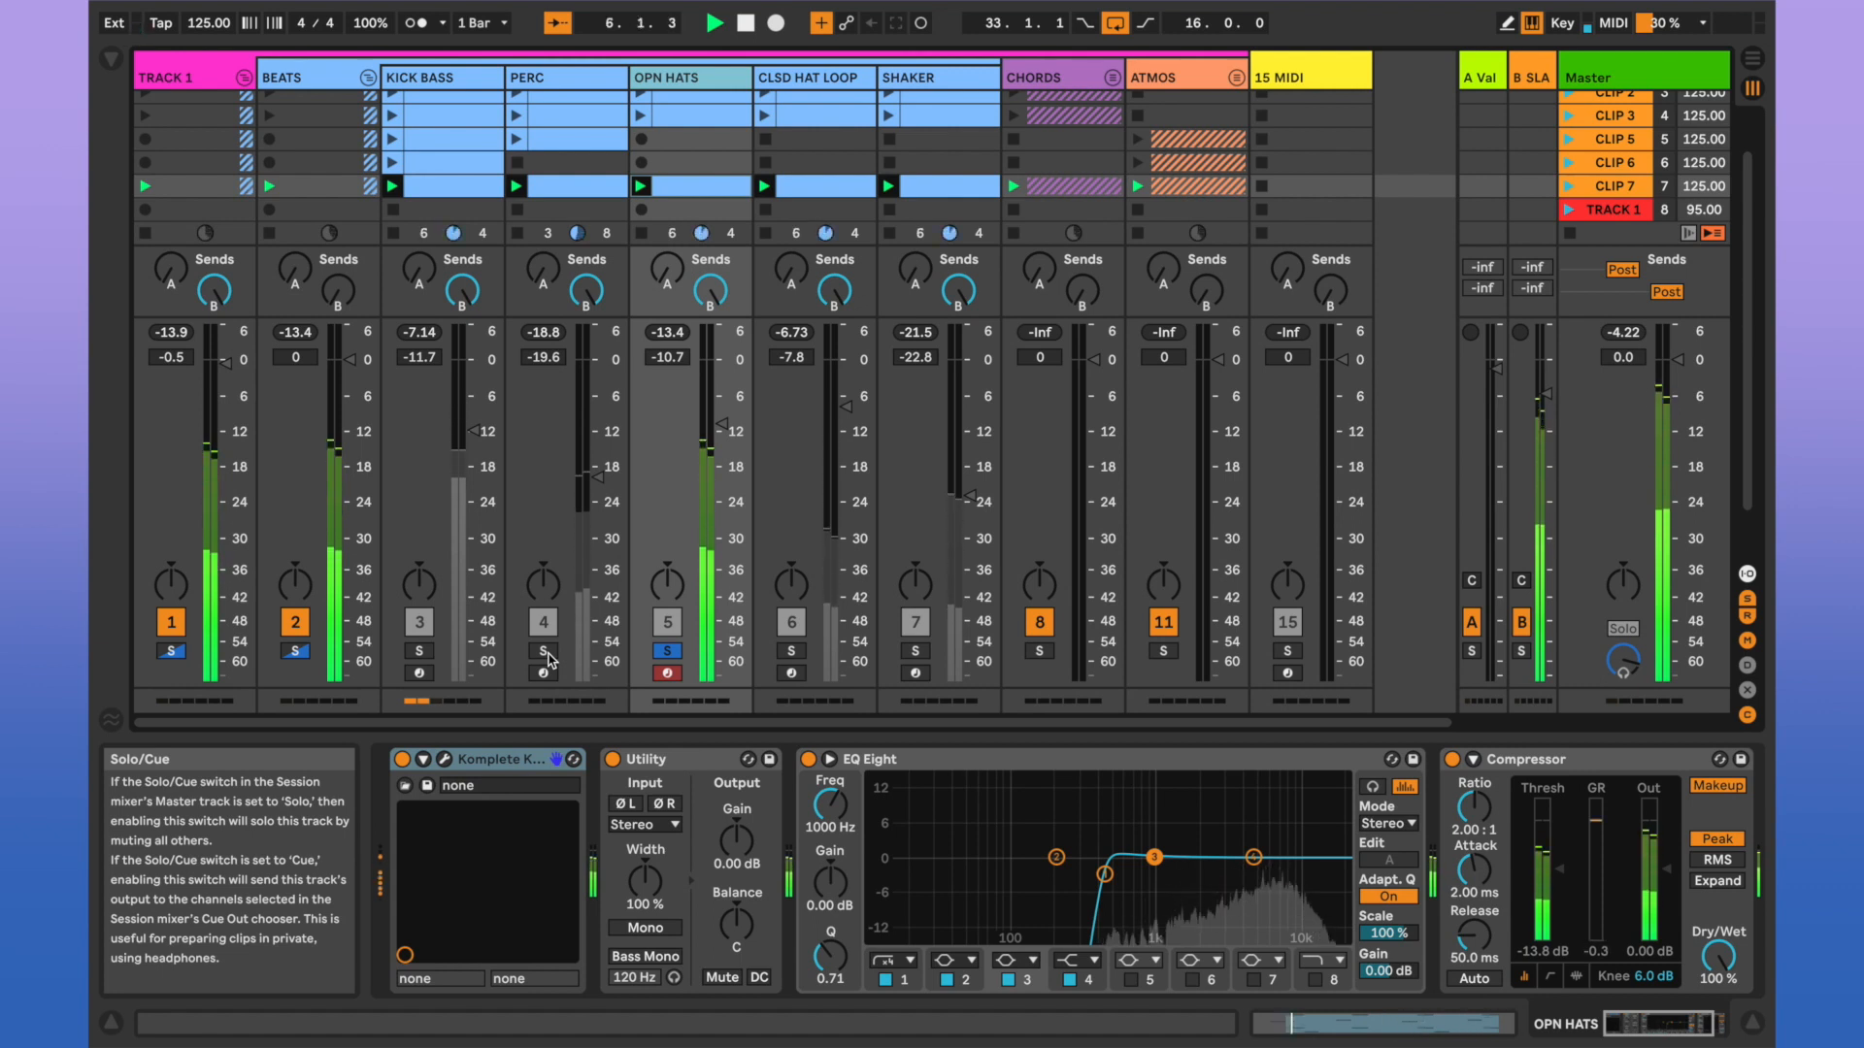
left_click(545, 653)
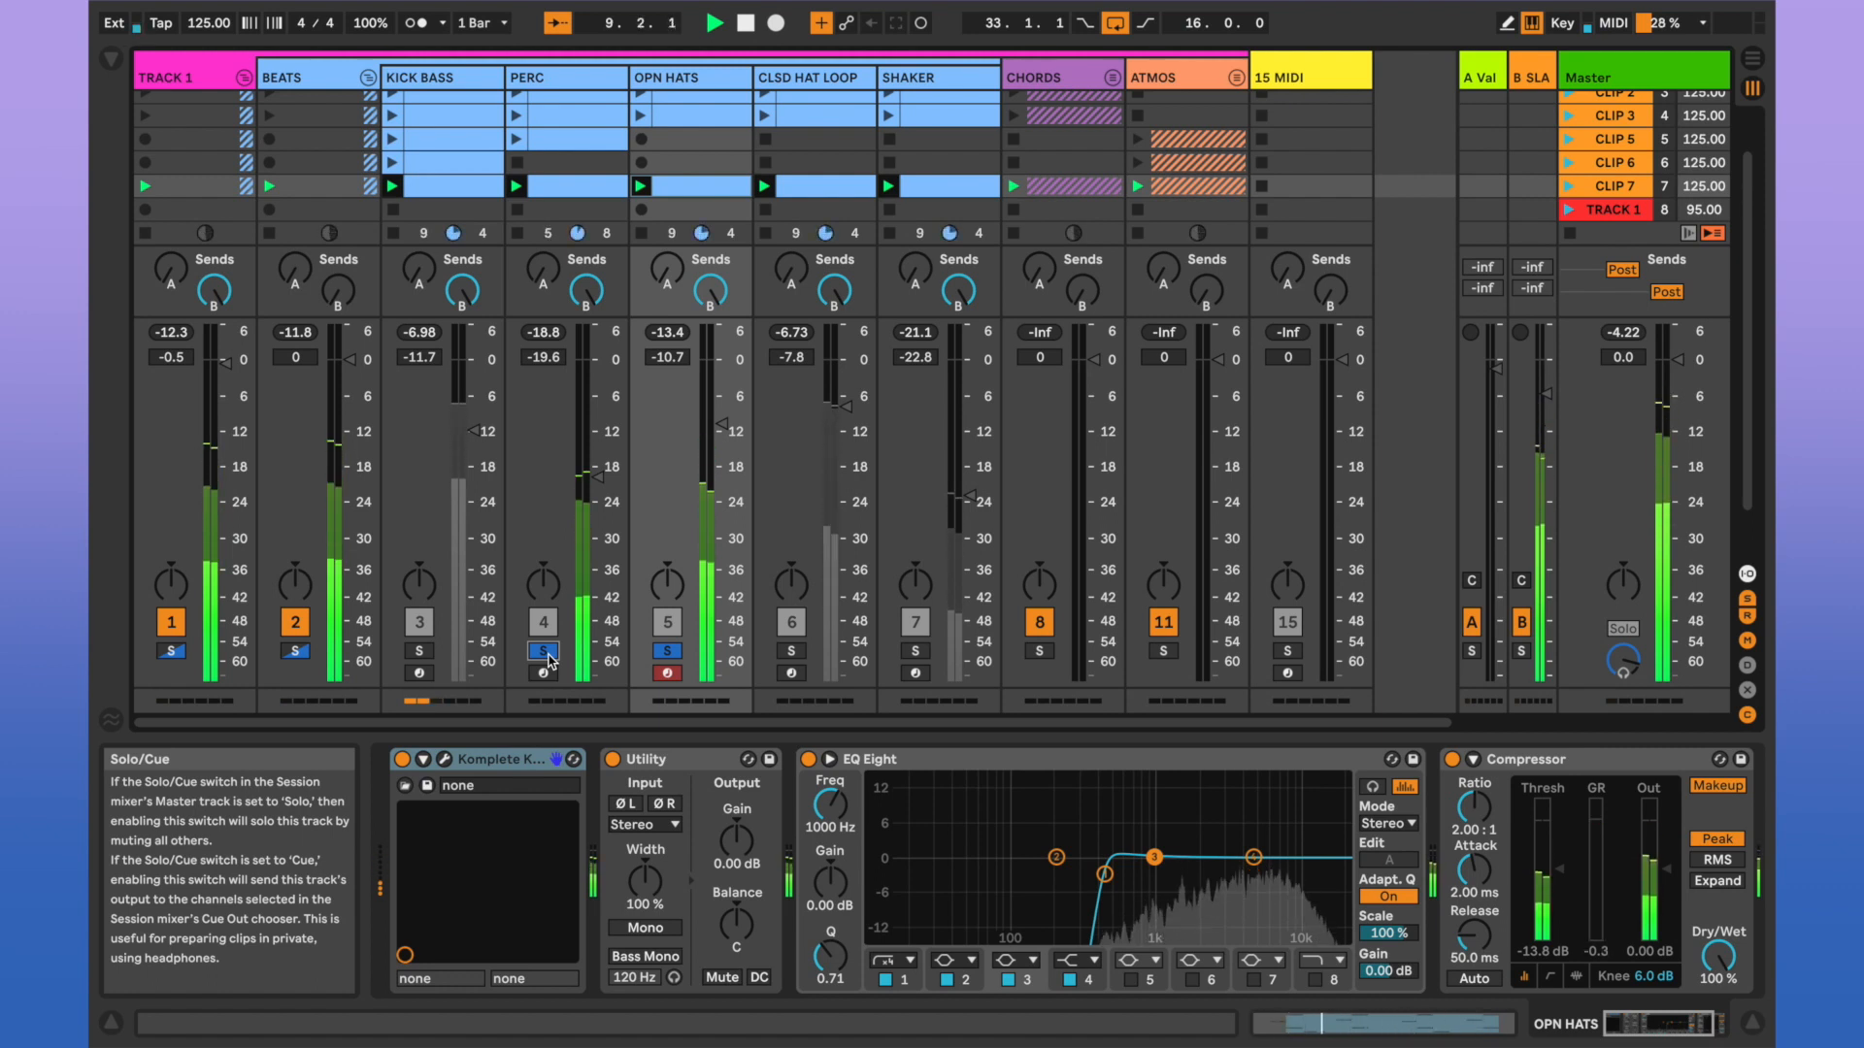
left_click(421, 651)
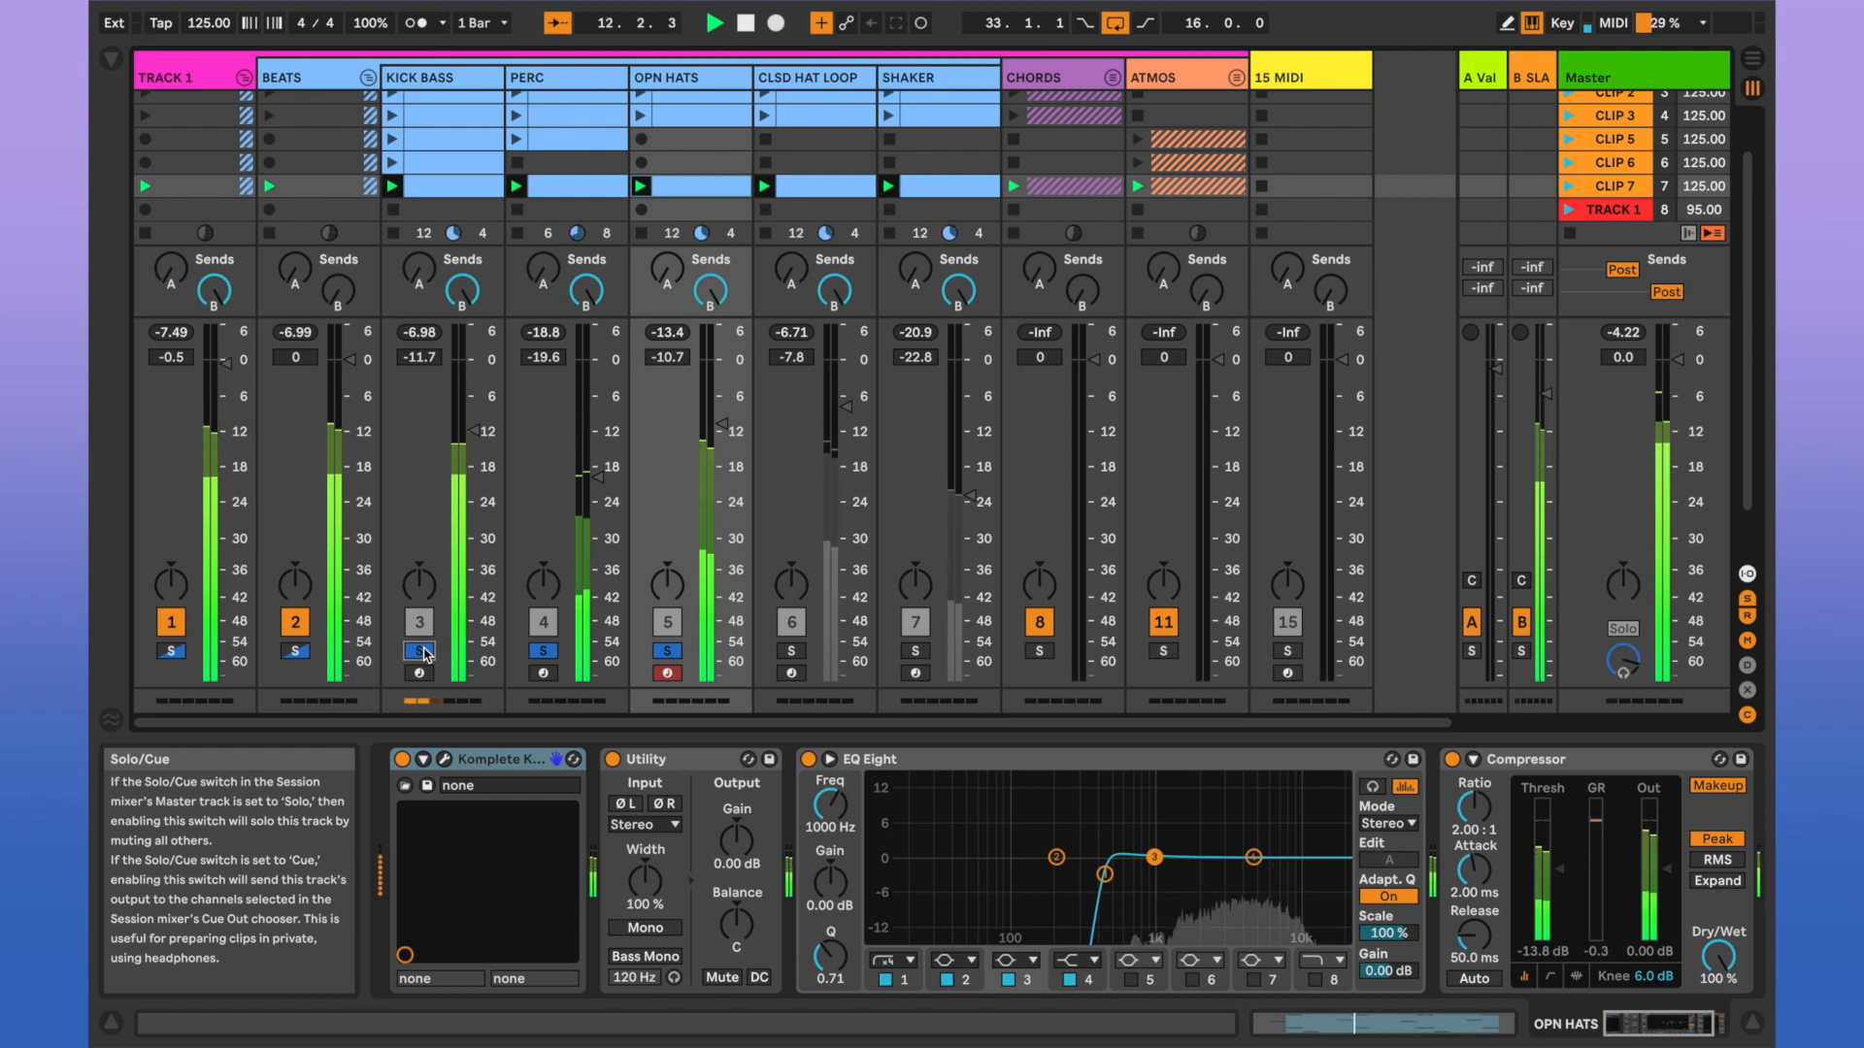
Step through the neighbouring beat tracks to compare the CLSD HAT LOOP audio loop and the PERC Battery kit.
key("Right")
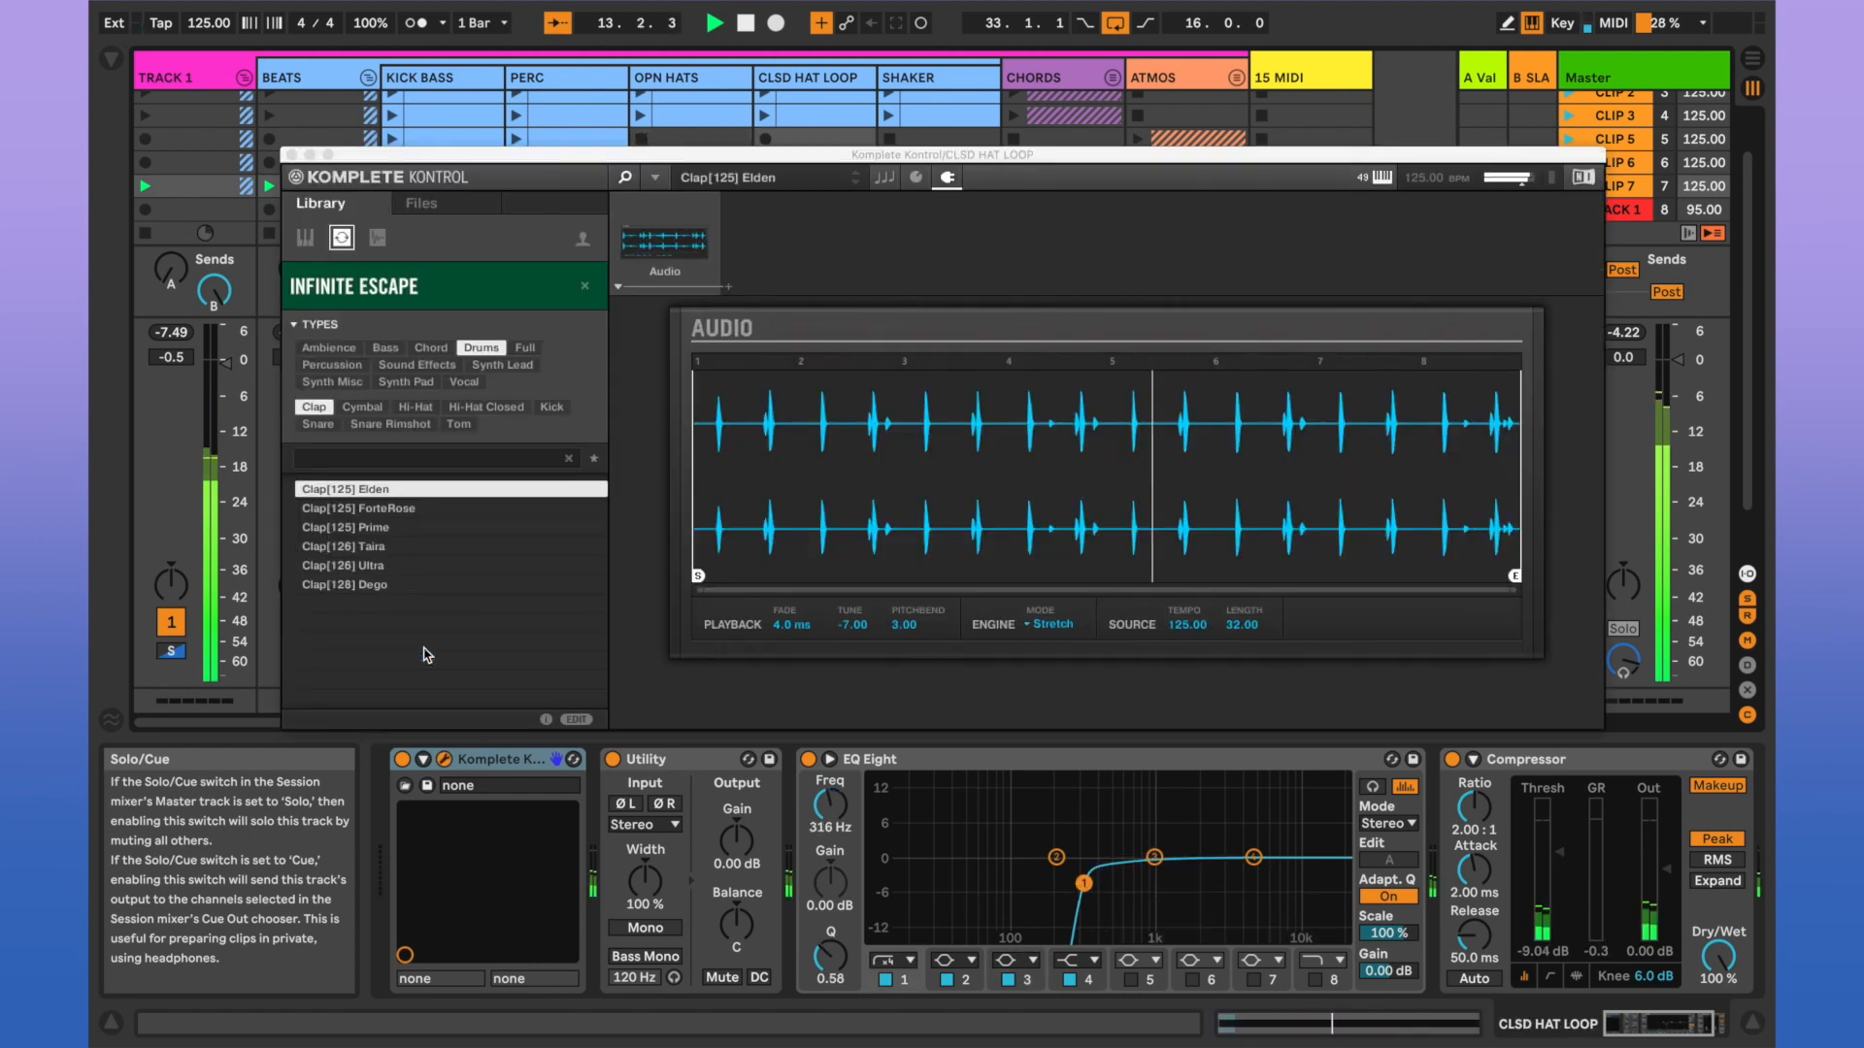
key("Left")
key("Left")
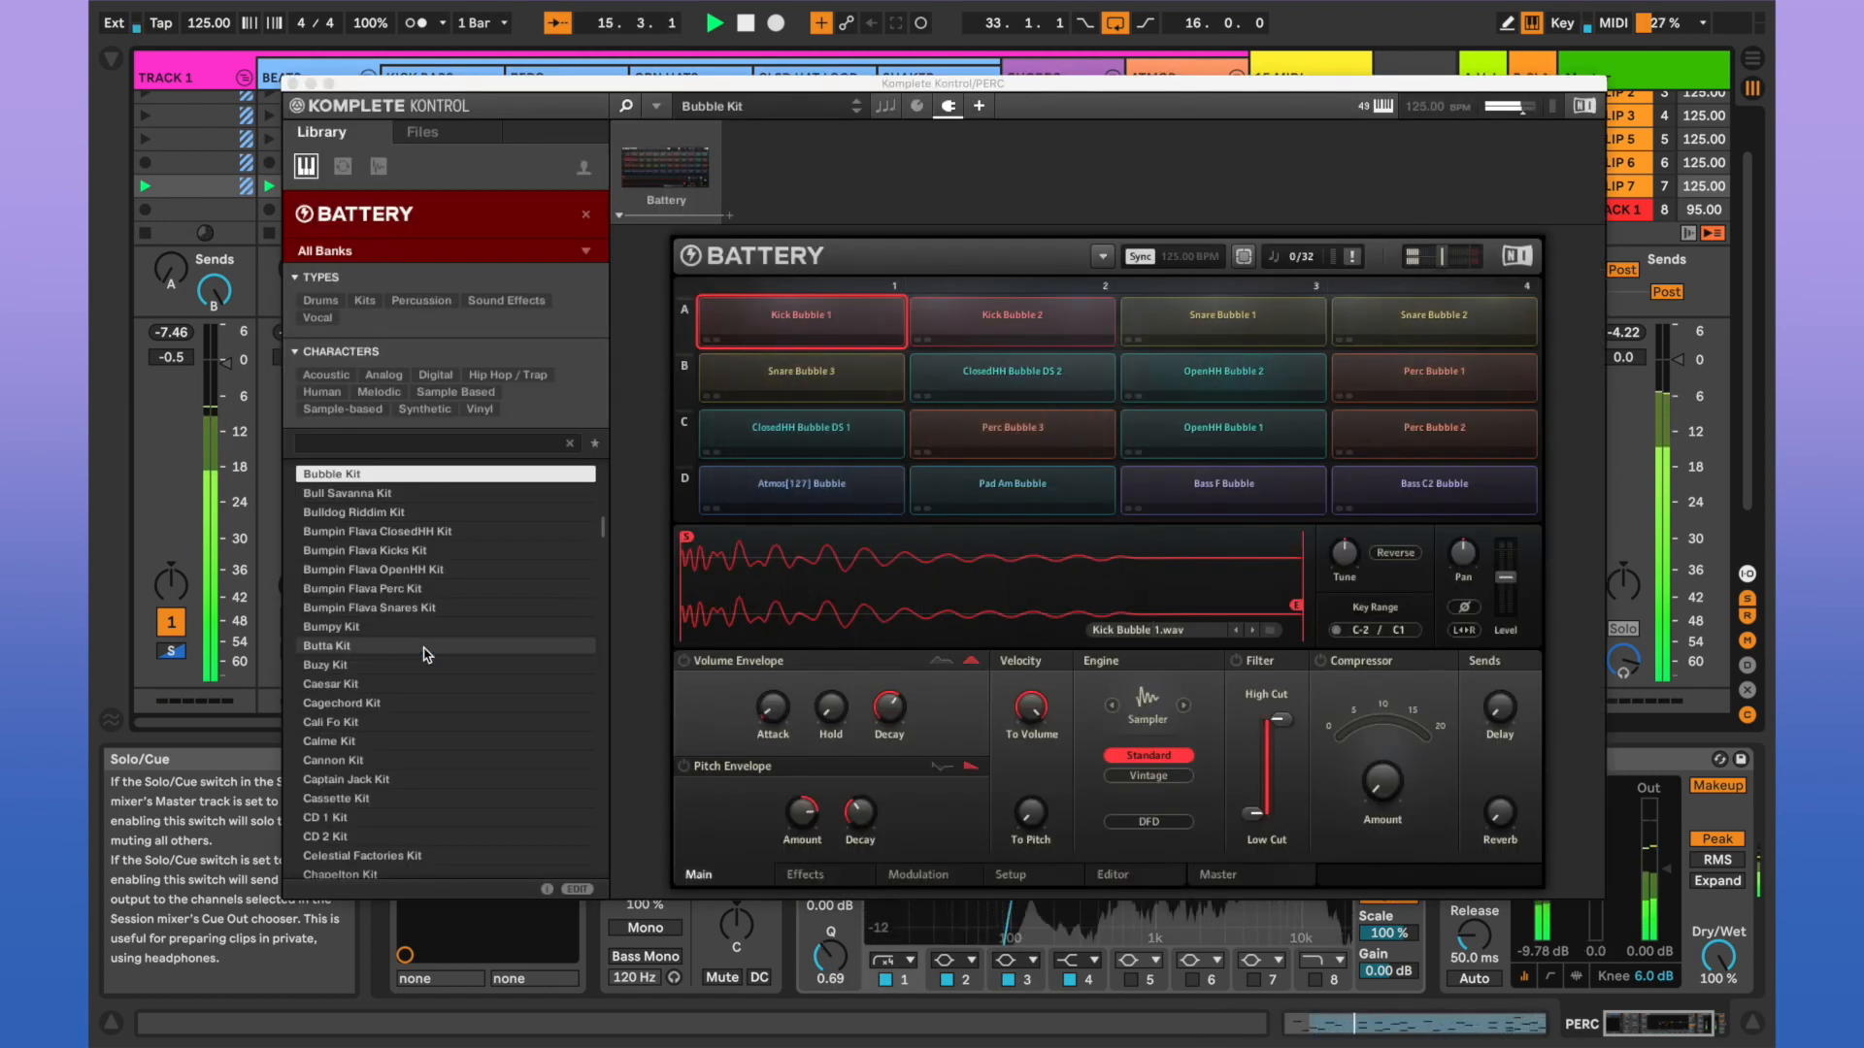
key("Right")
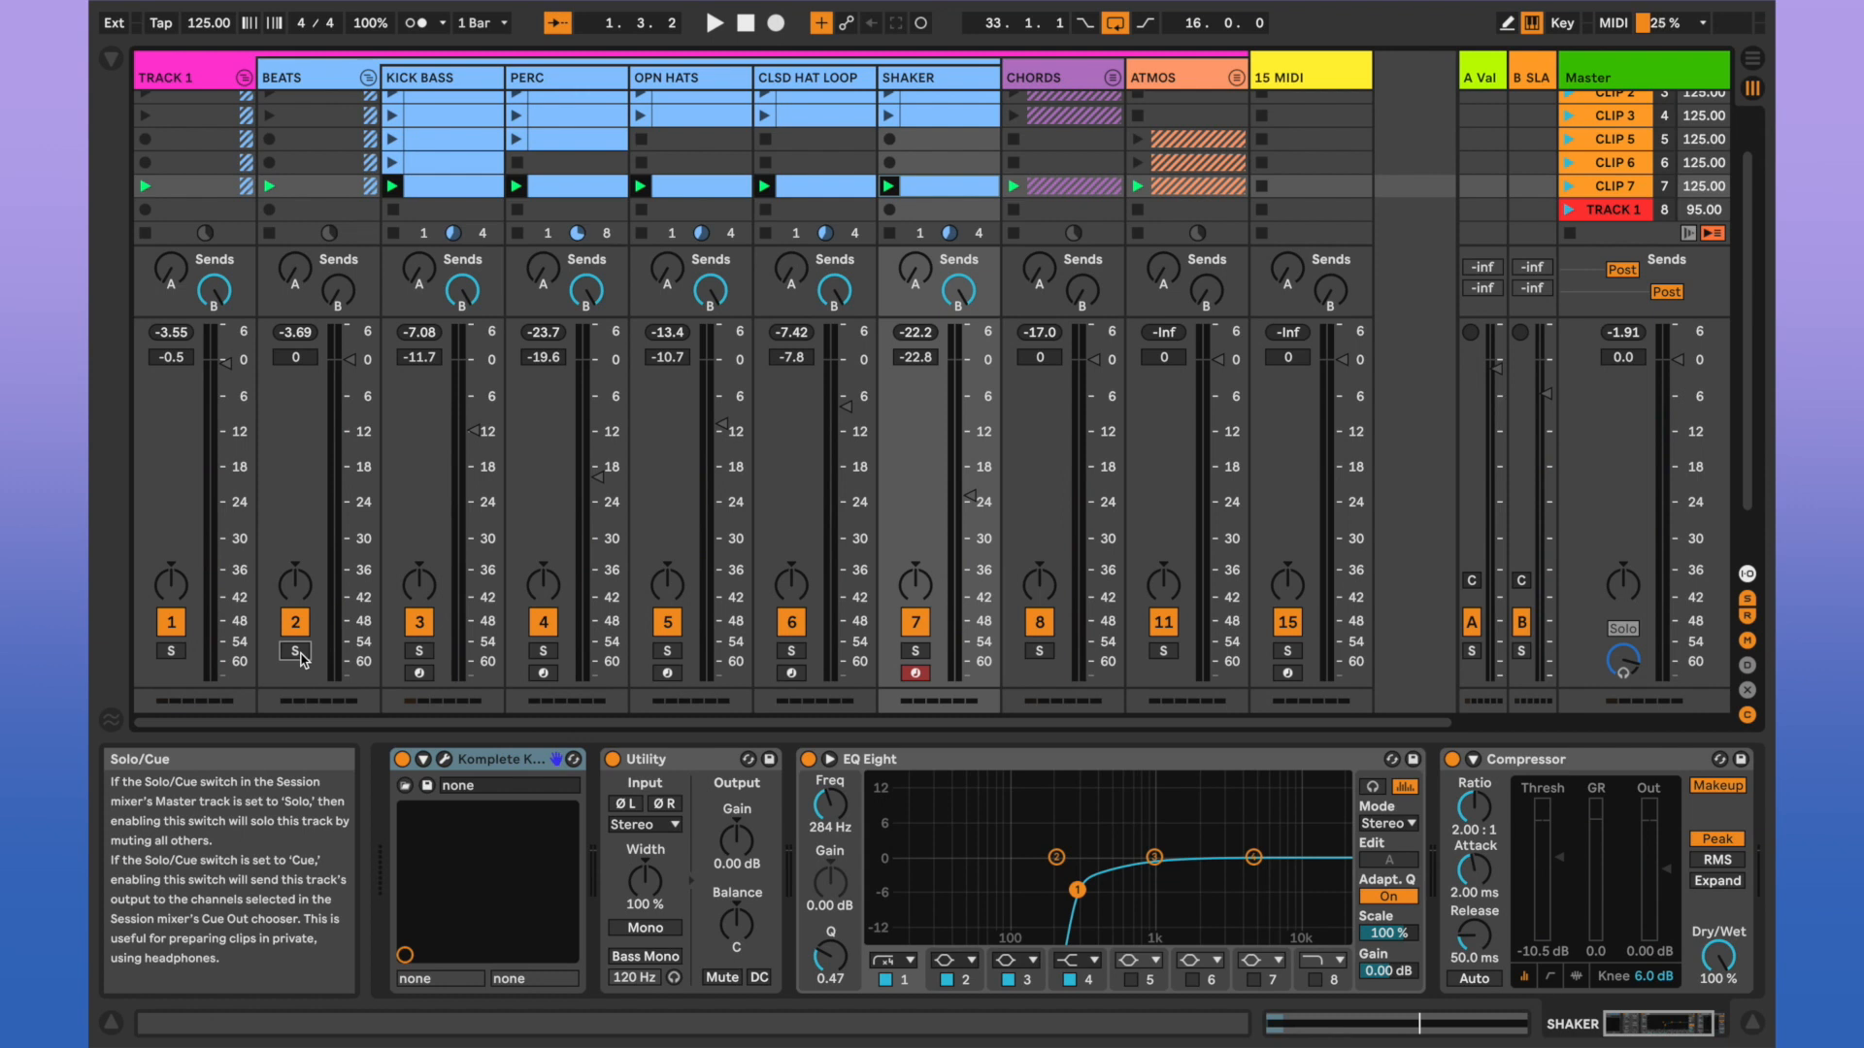
Play the arrangement and view the CHORDS track's Super 8 instrument with the Vibrant Keys preset, closing its window when done.
key("space")
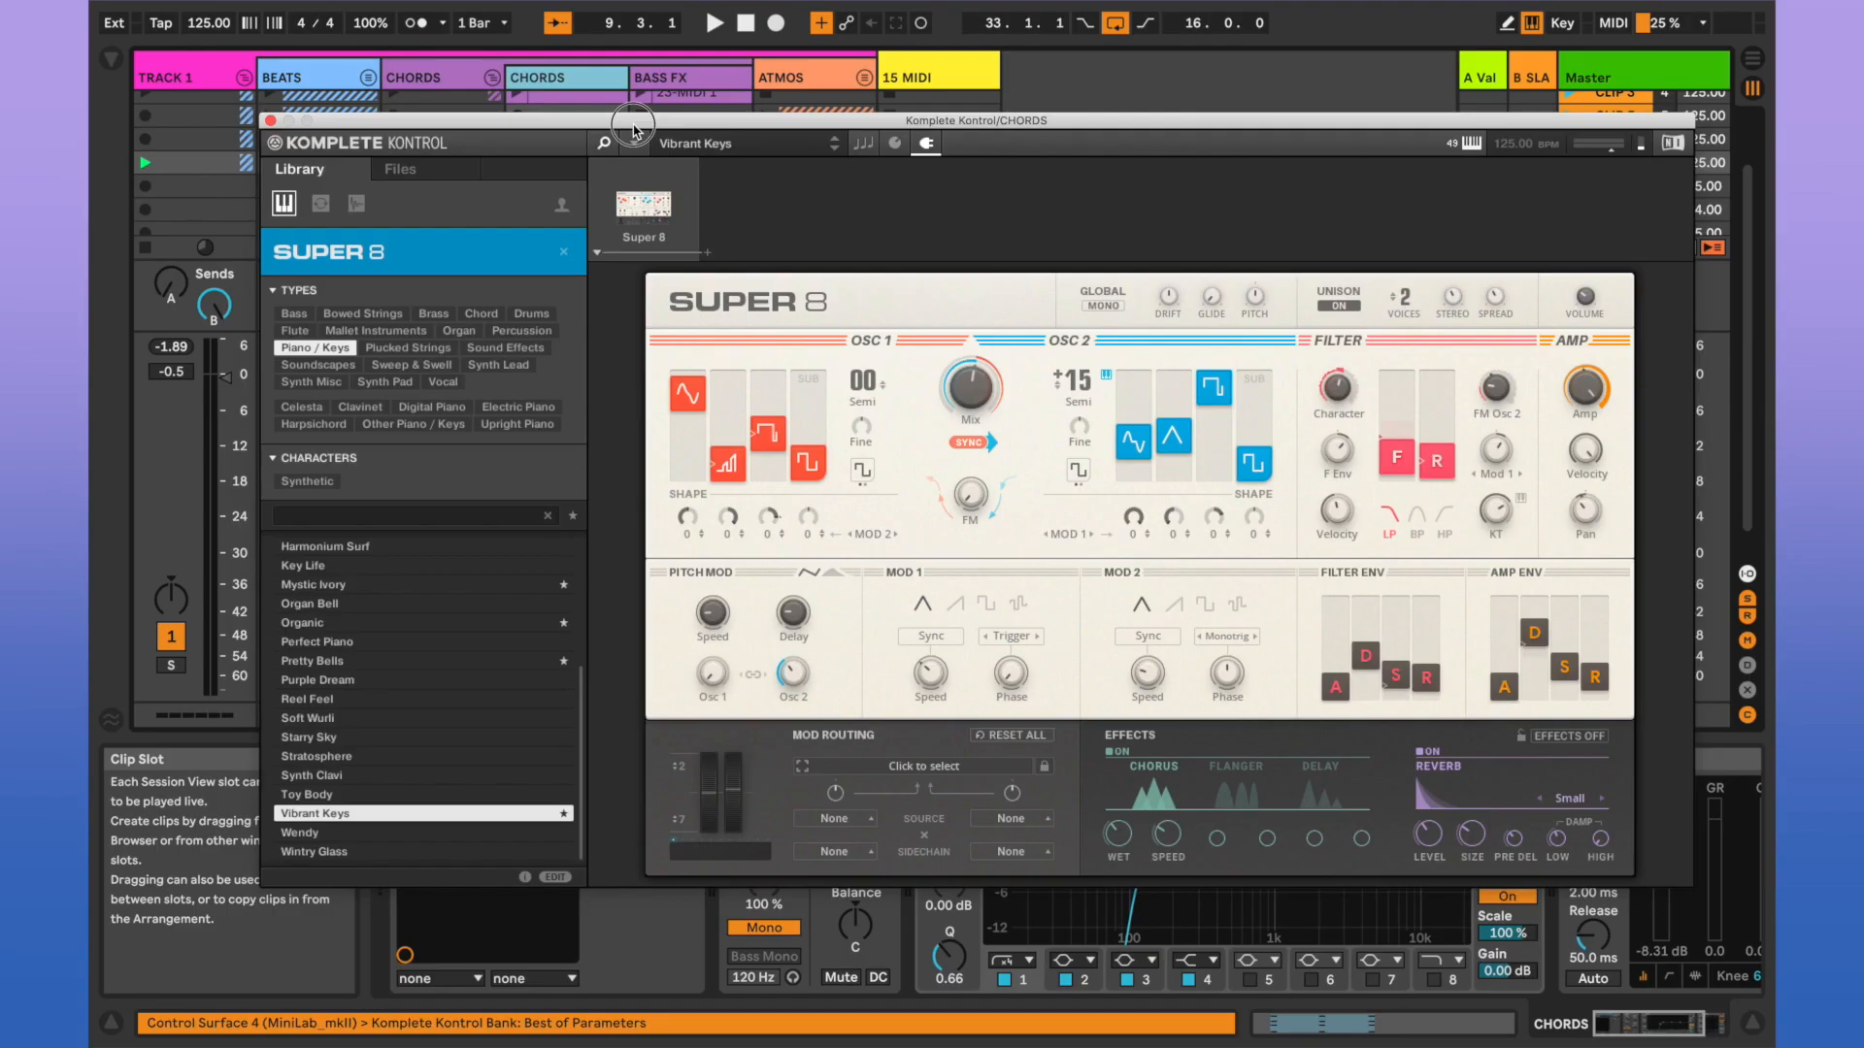
left_click_drag(633, 128, 577, 113)
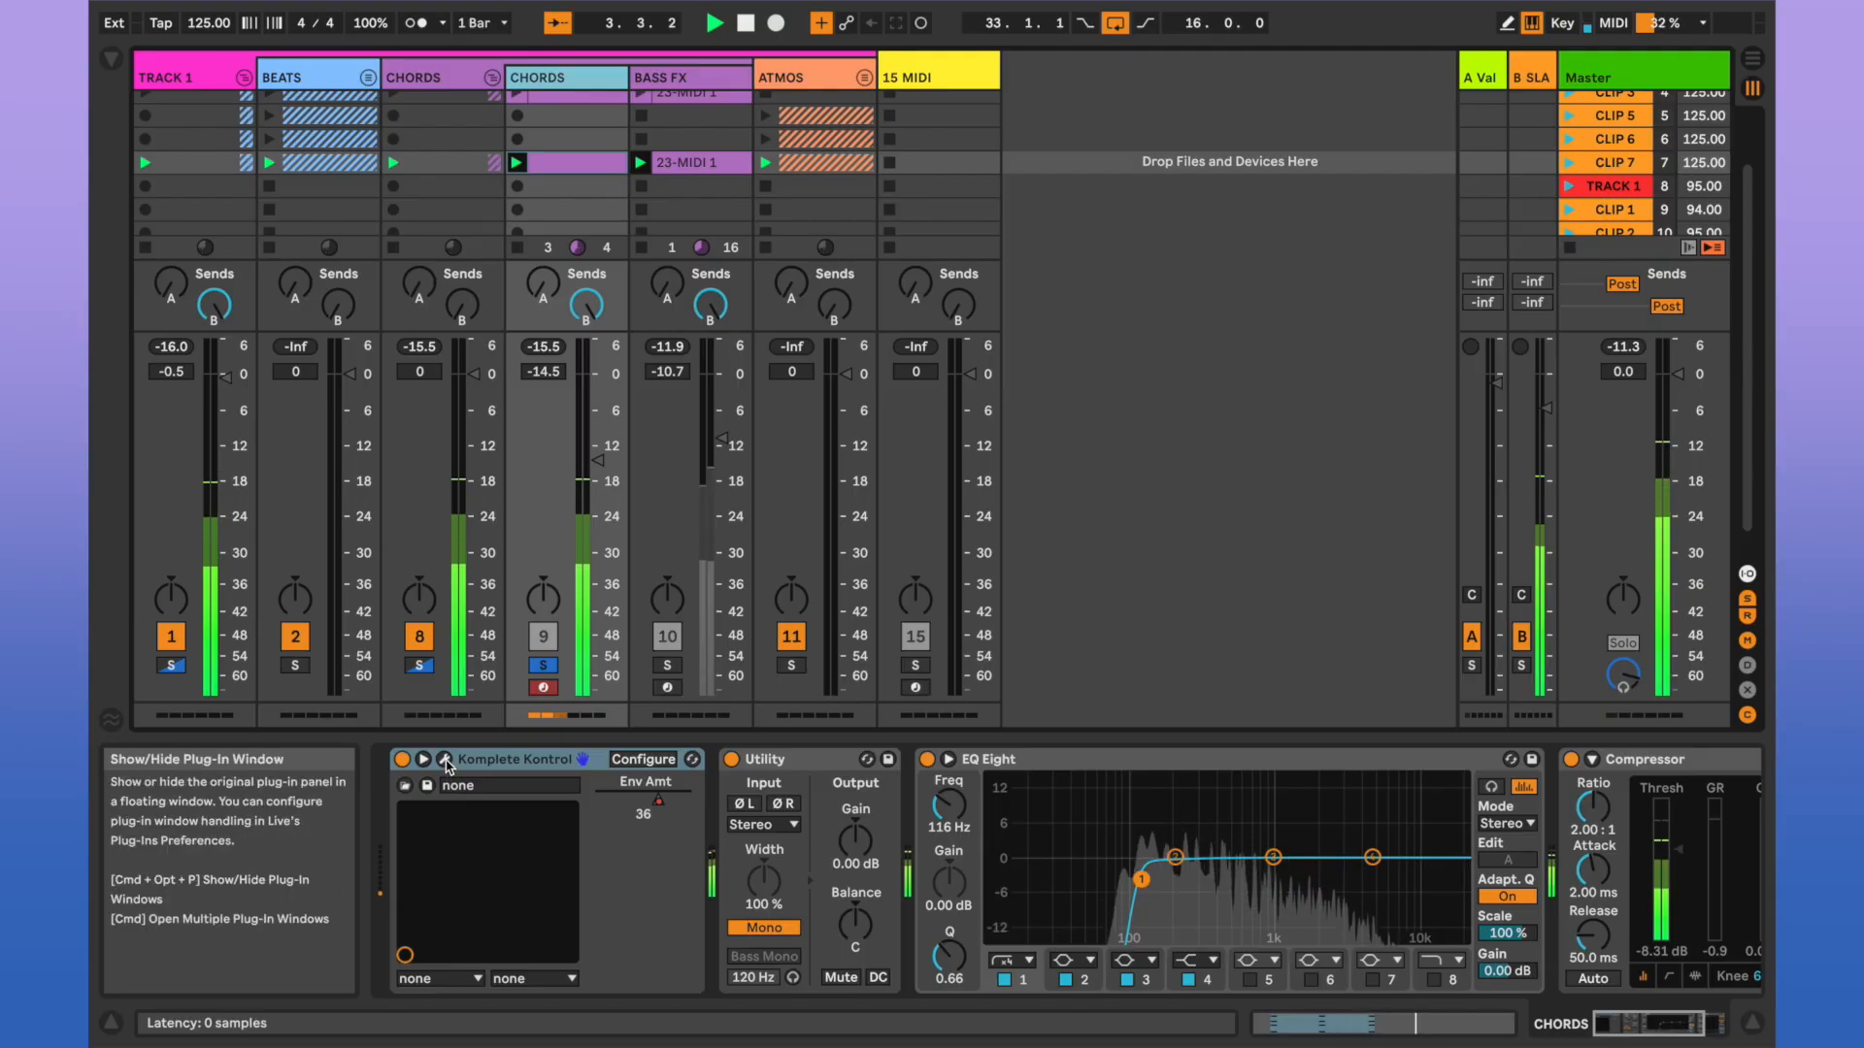
left_click(448, 763)
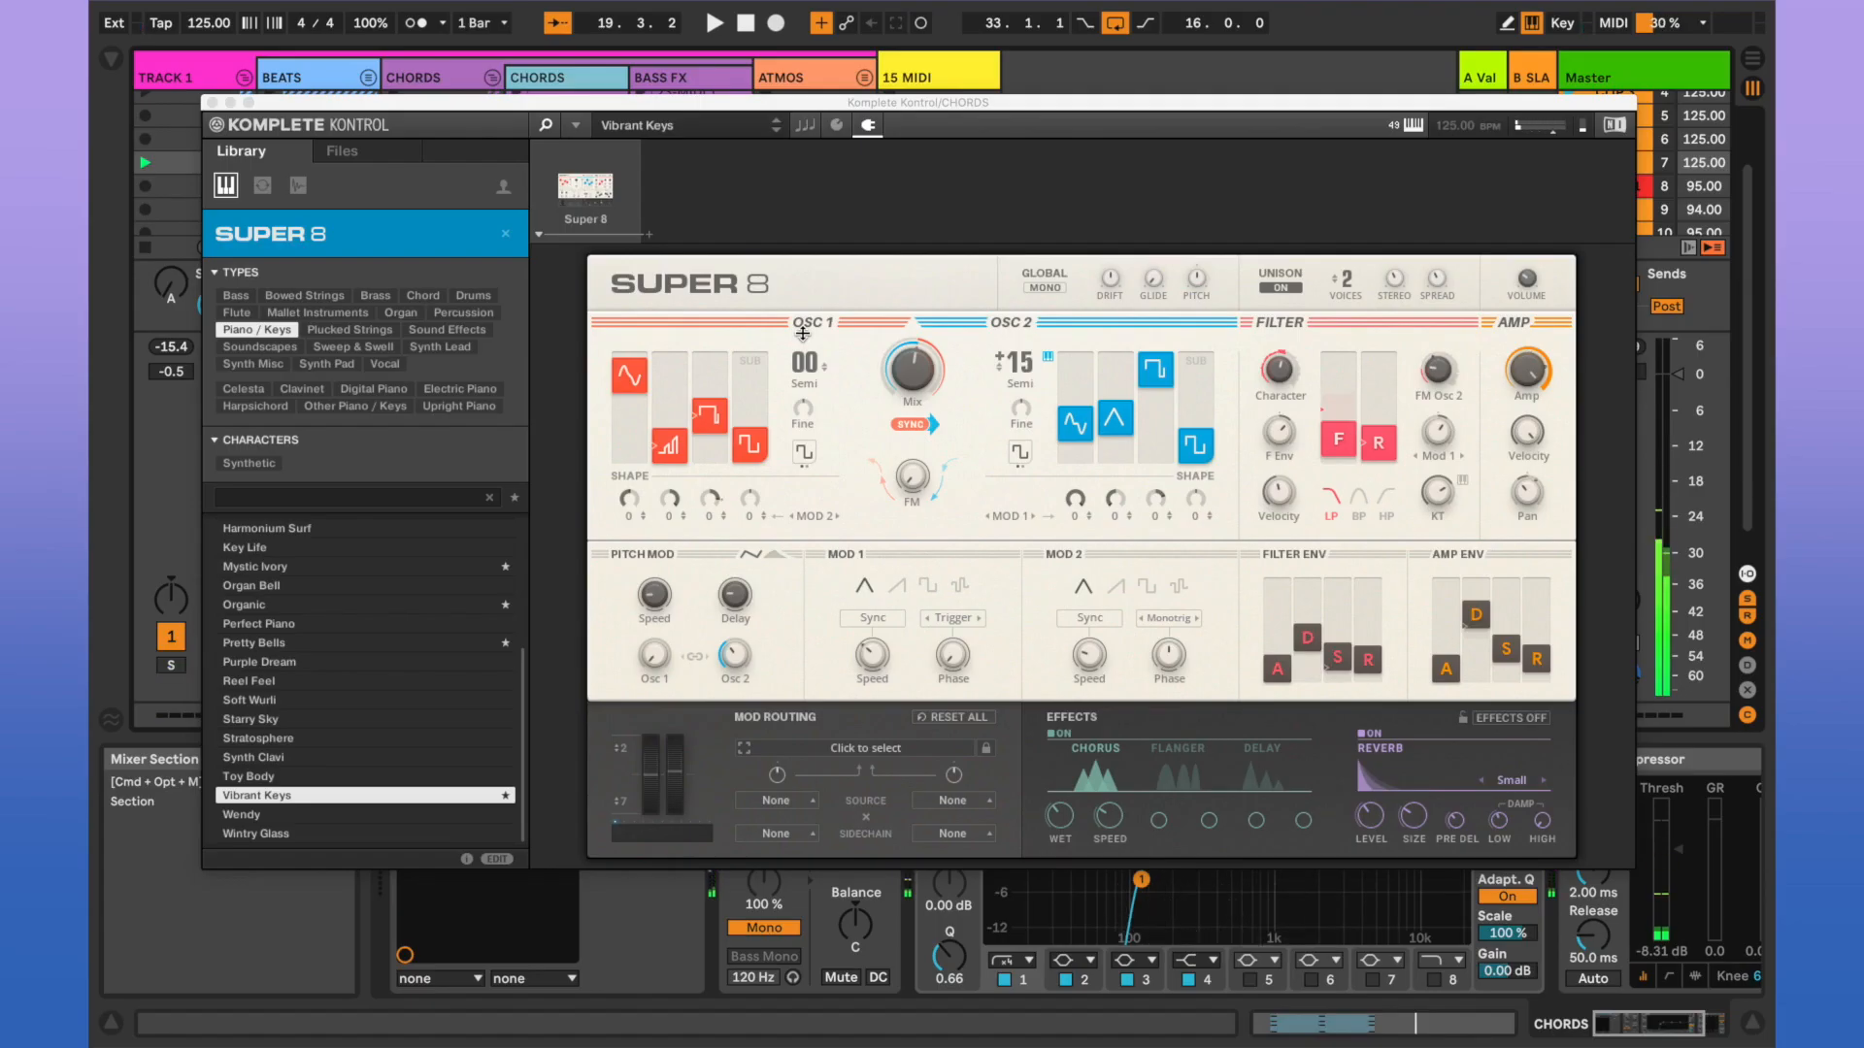
left_click(212, 103)
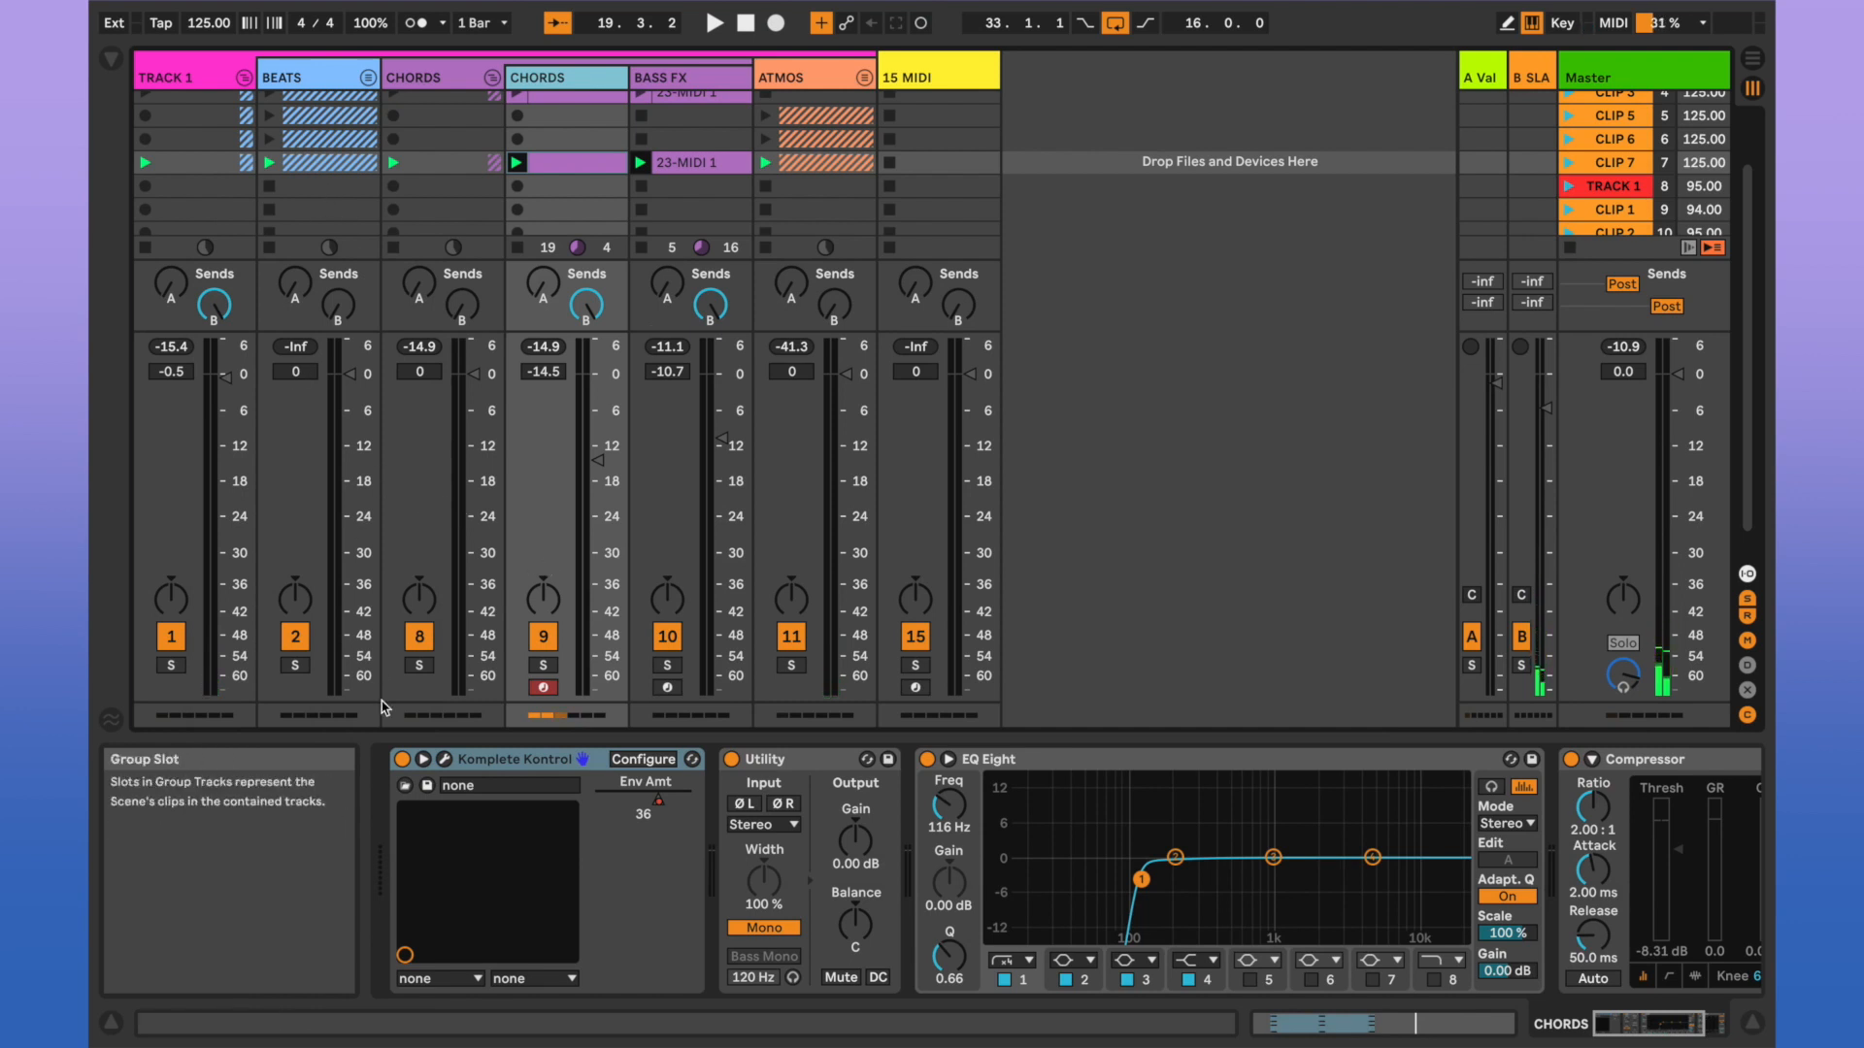
Solo BEATS and CHORDS during playback and examine the MIDI notes of the playing CHORDS clip before returning to the device view.
left_click(295, 666)
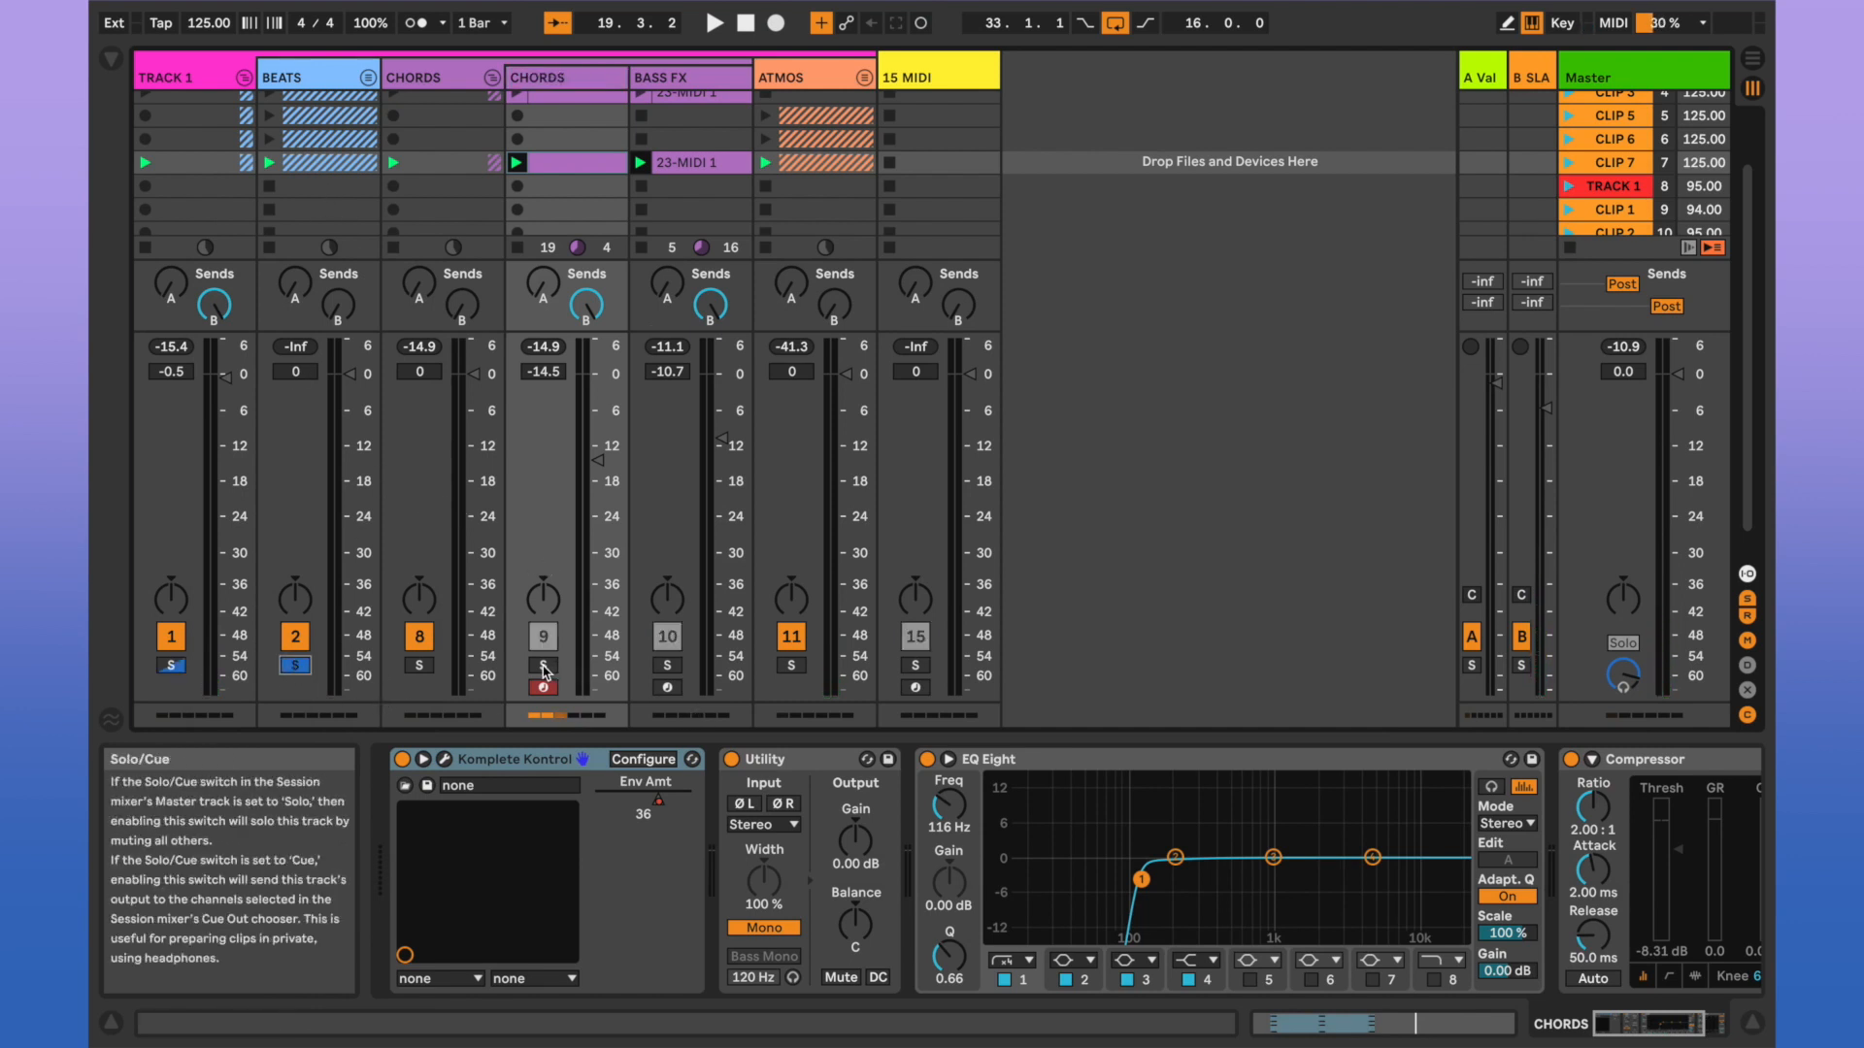
key("space")
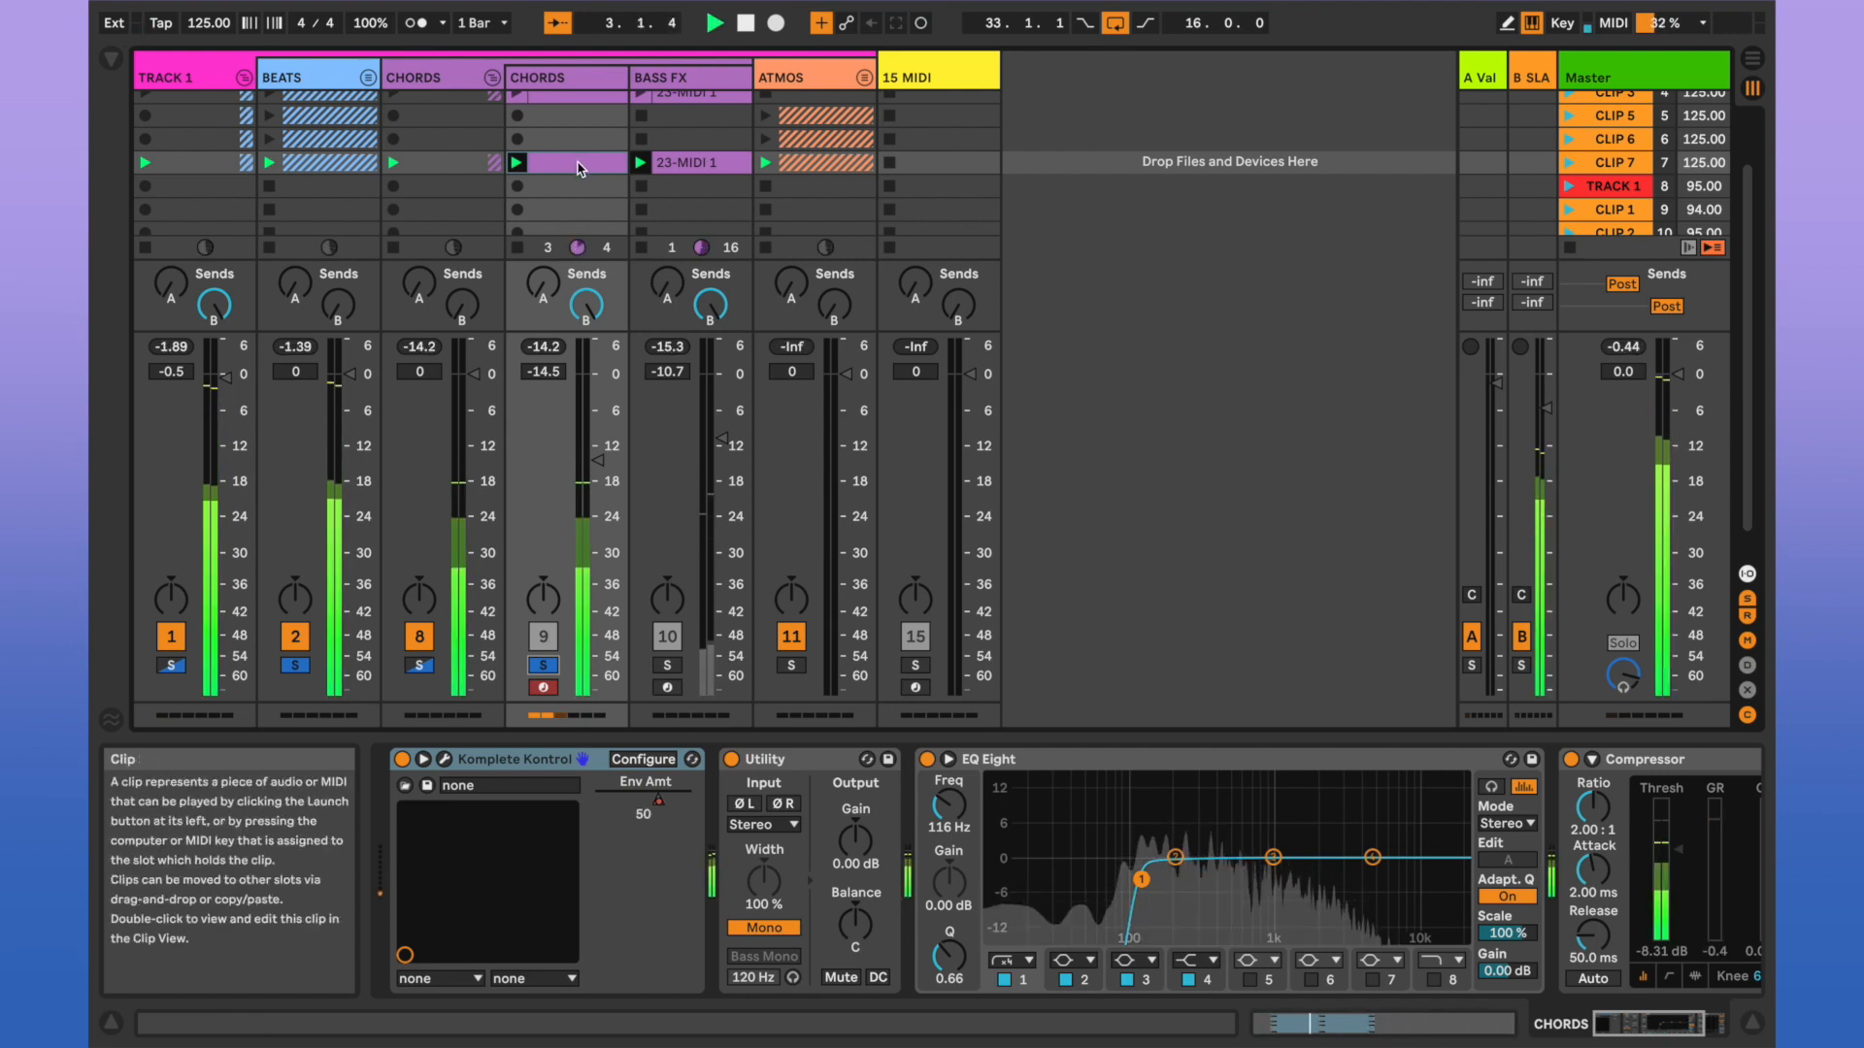
left_click(578, 163)
double_click(579, 167)
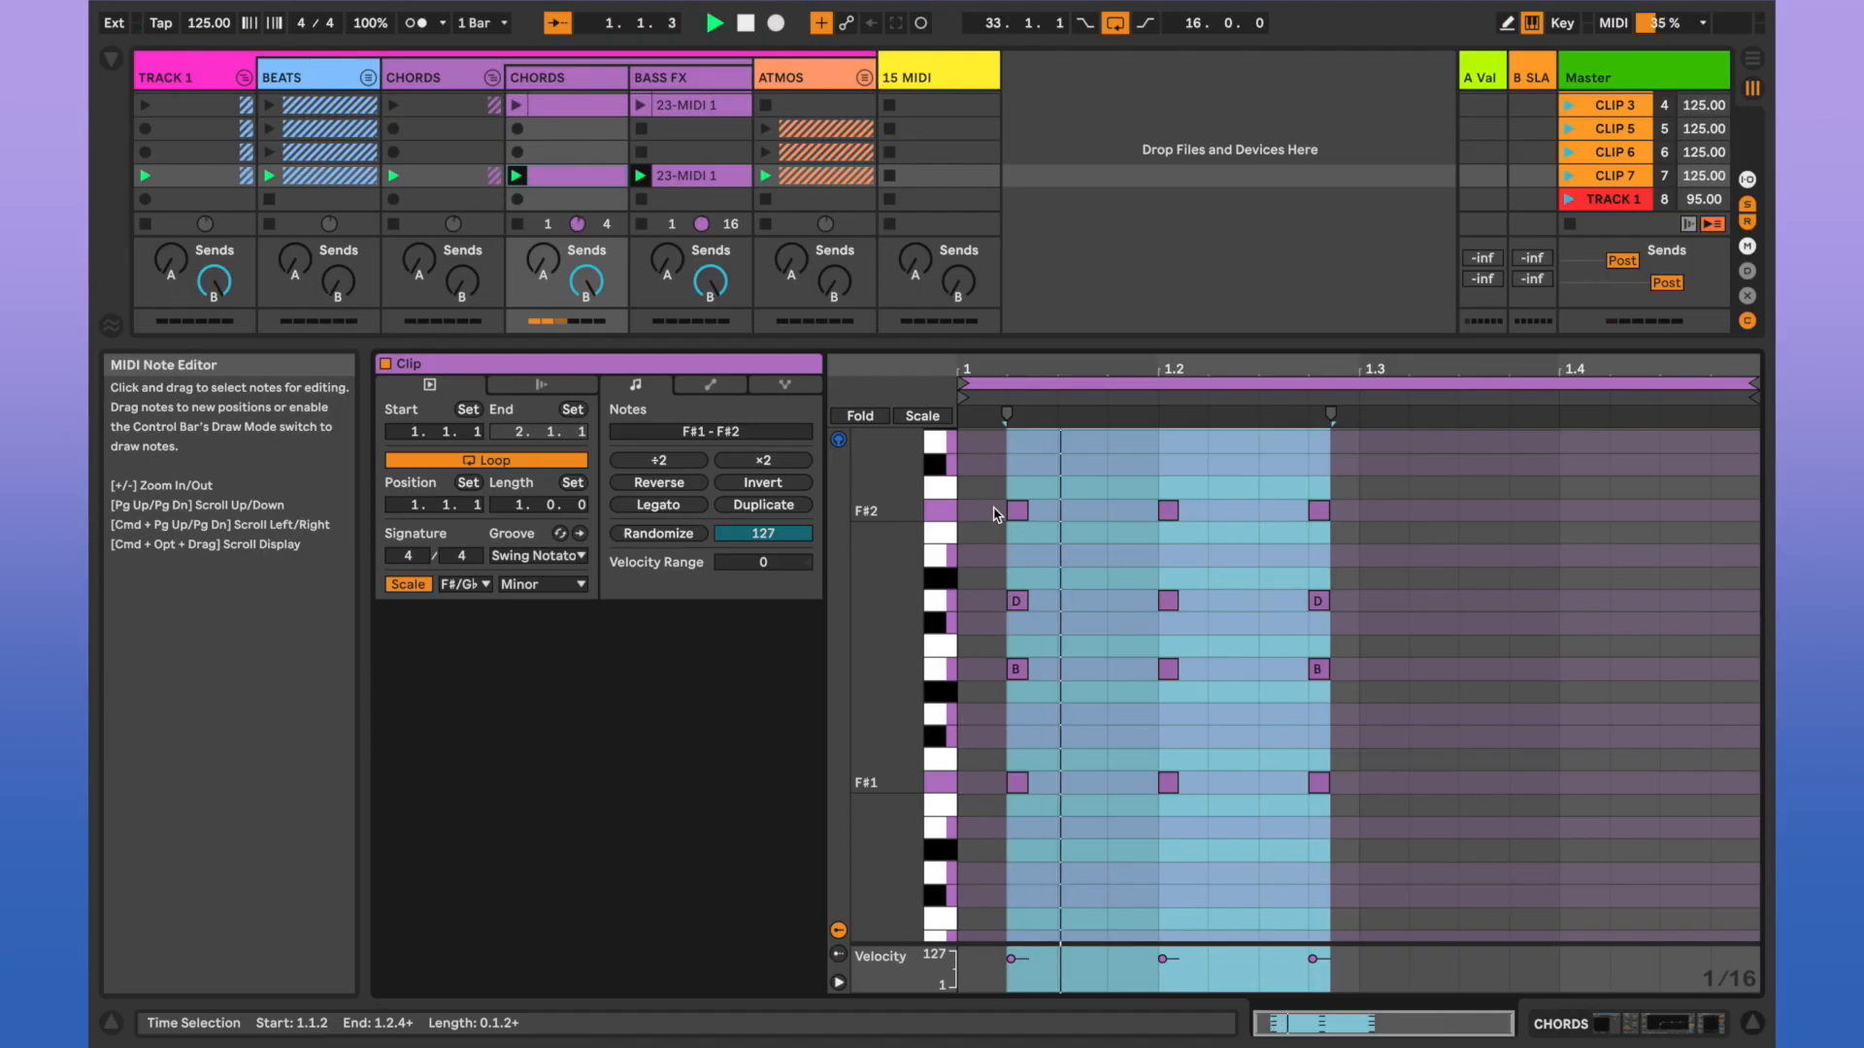
key("shift+Tab")
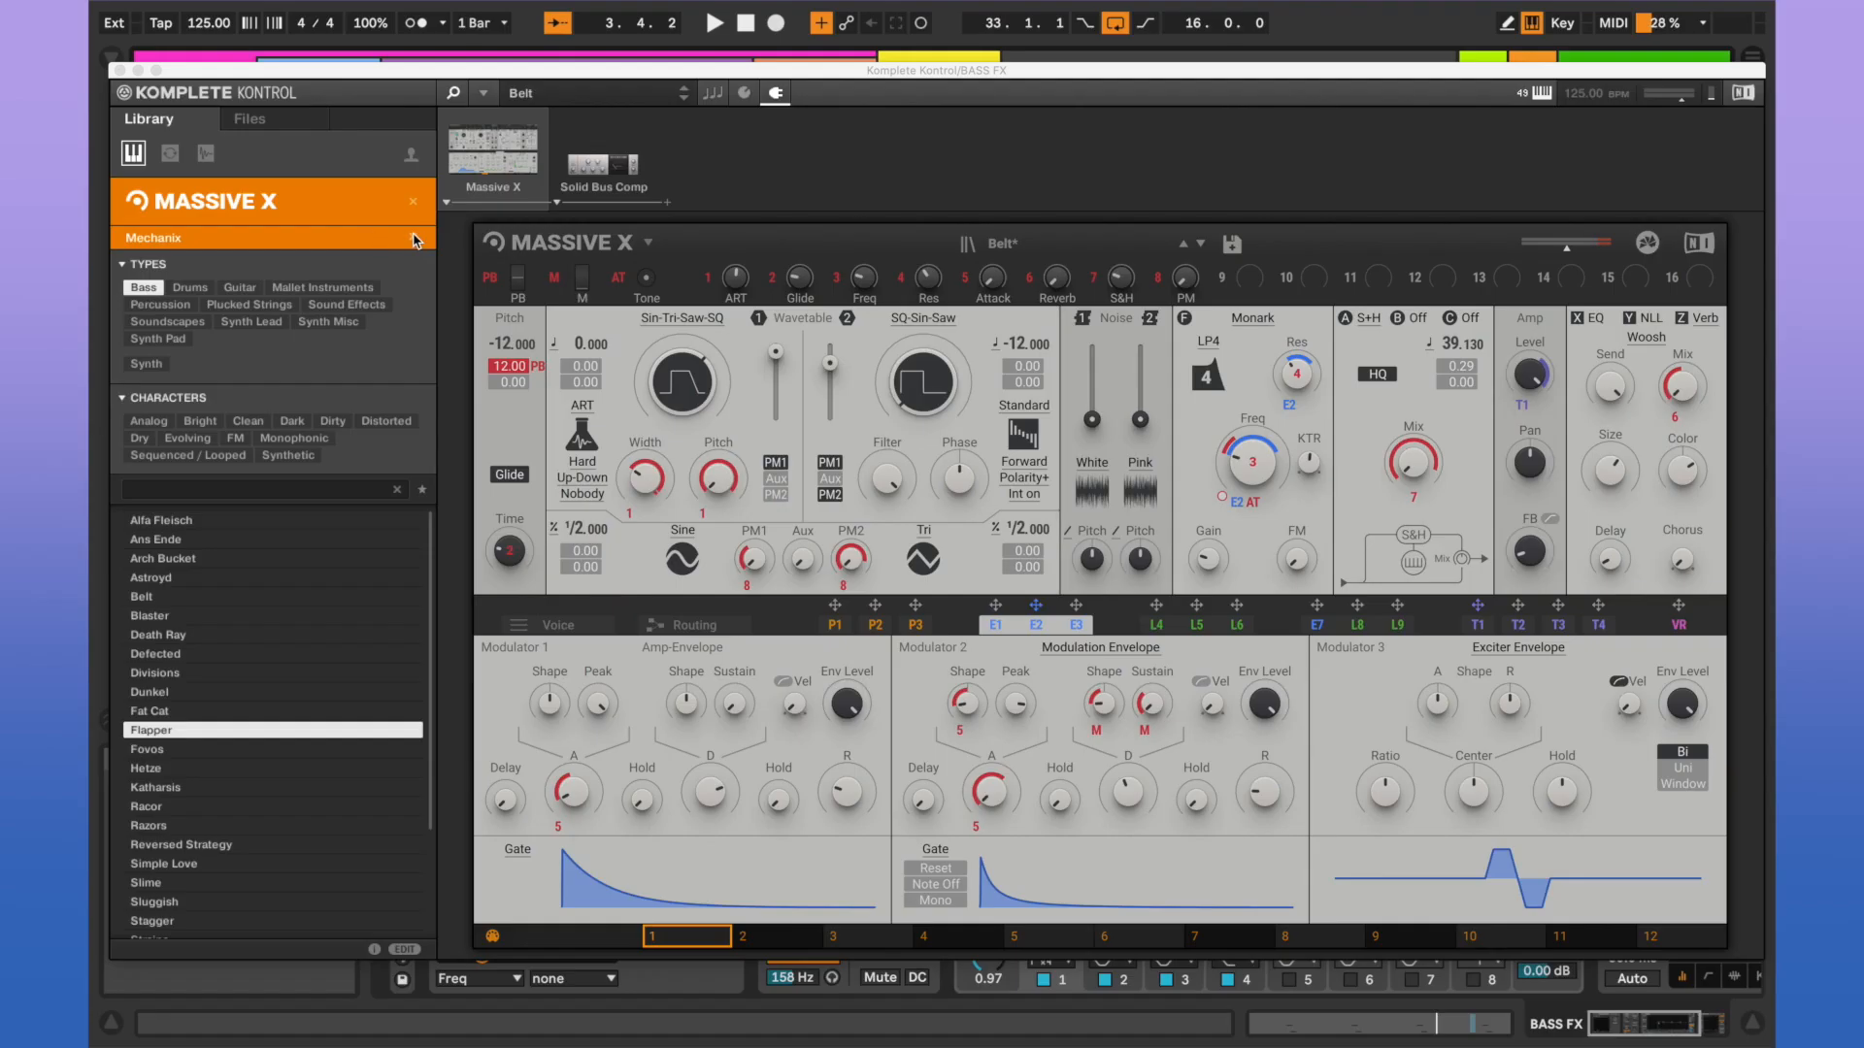
Clear the Mechanix bank filter to view all Massive X banks on BASS FX, then resume playback with the plug-in window closed.
left_click(415, 241)
left_click(414, 240)
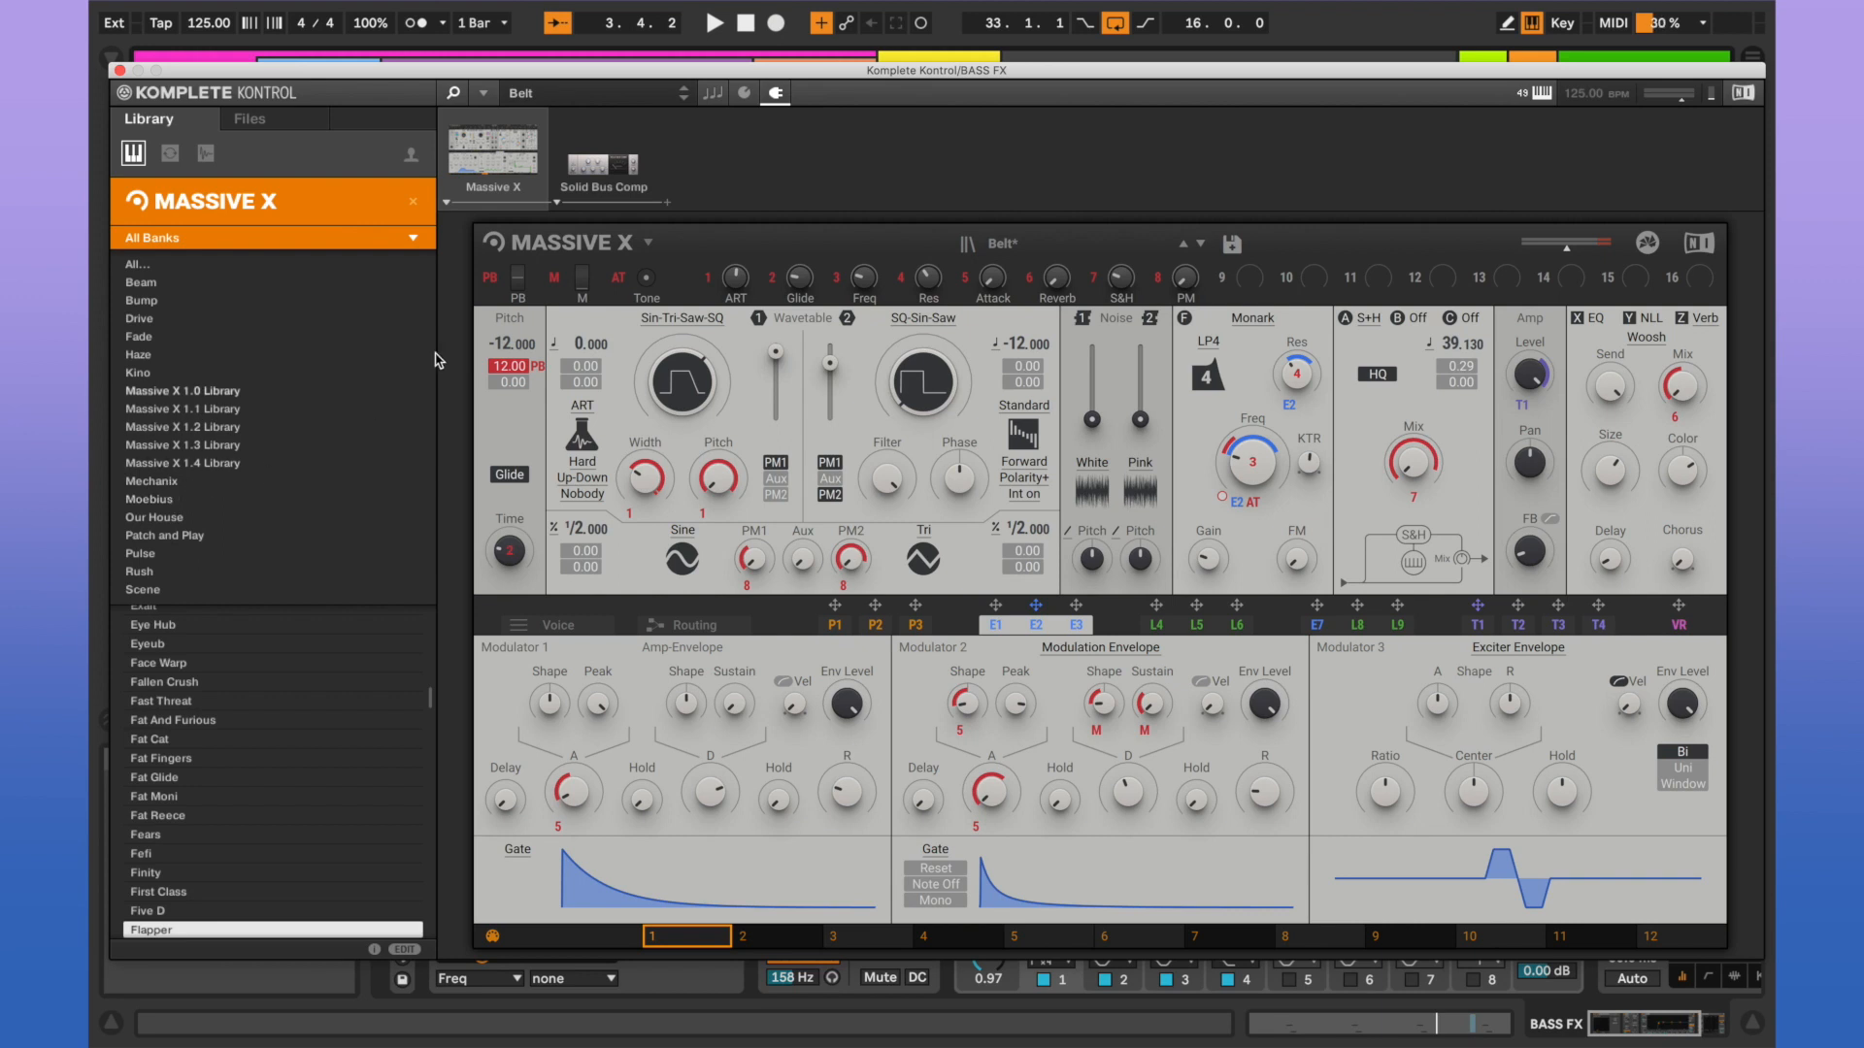
left_click(752, 167)
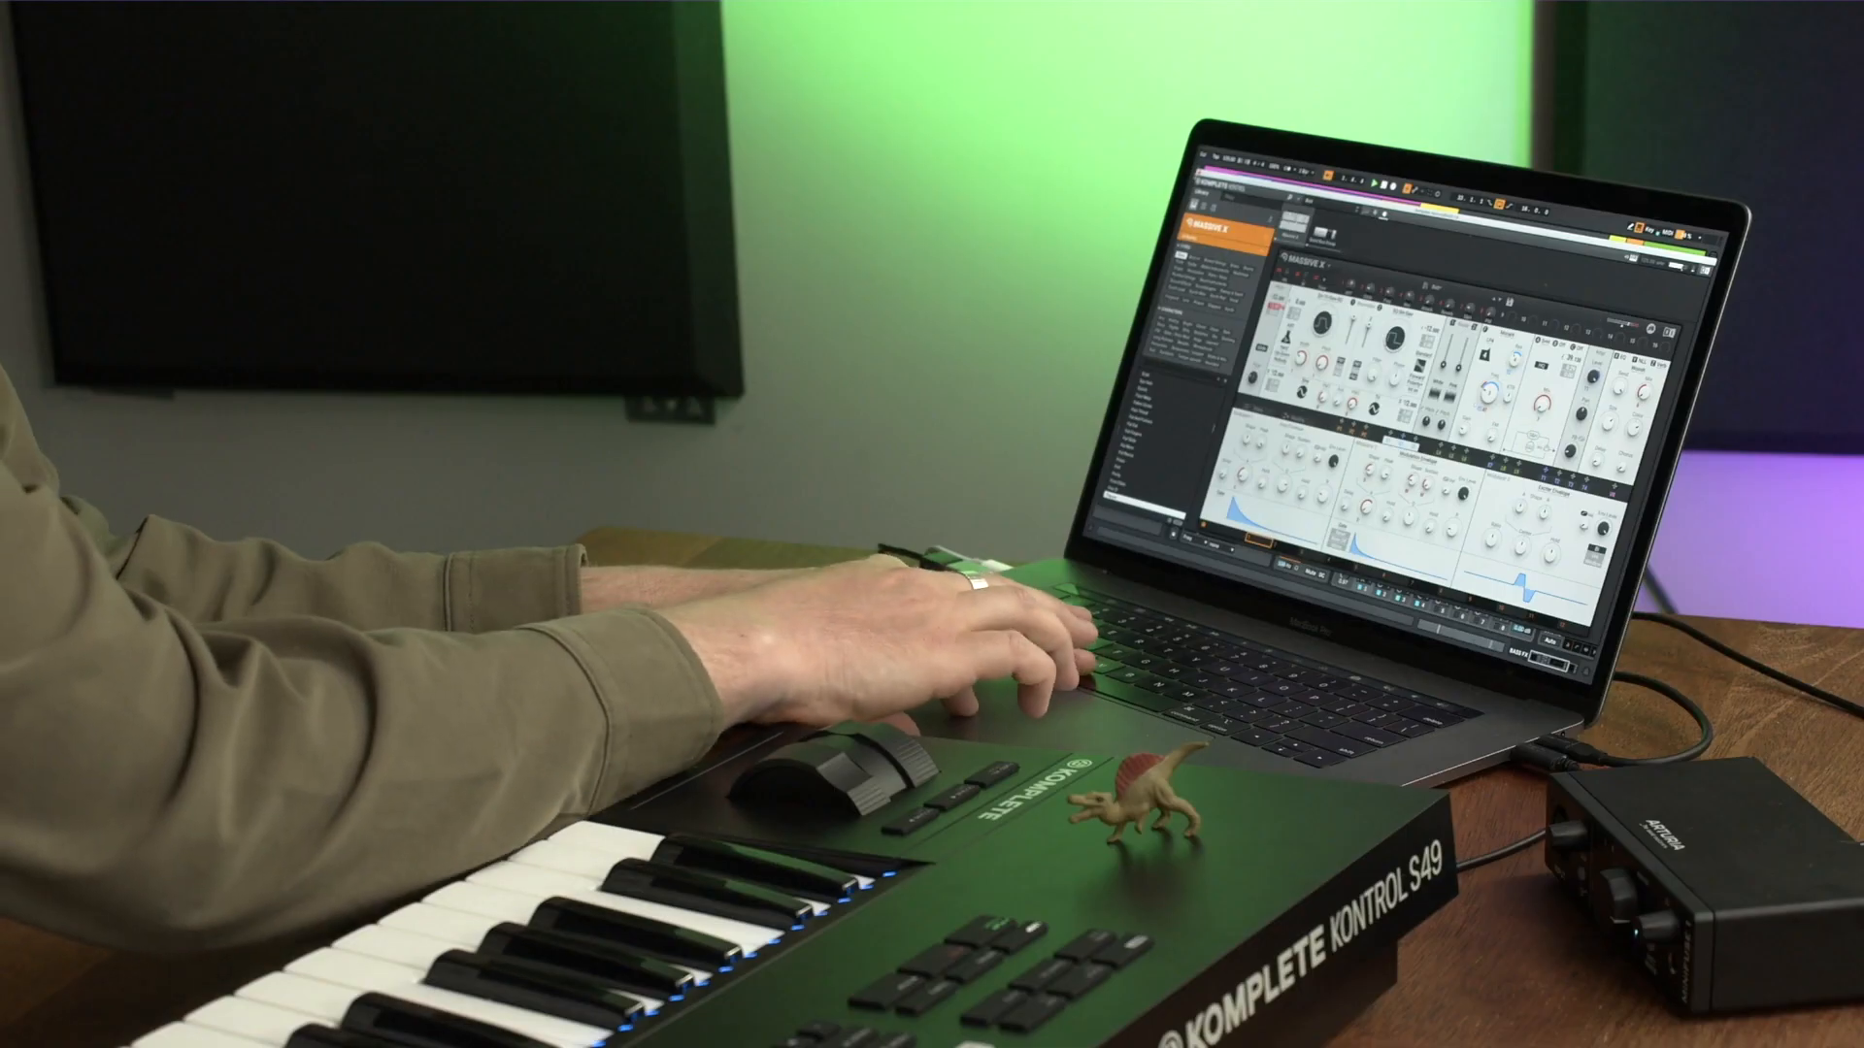
key("space")
key("super+w")
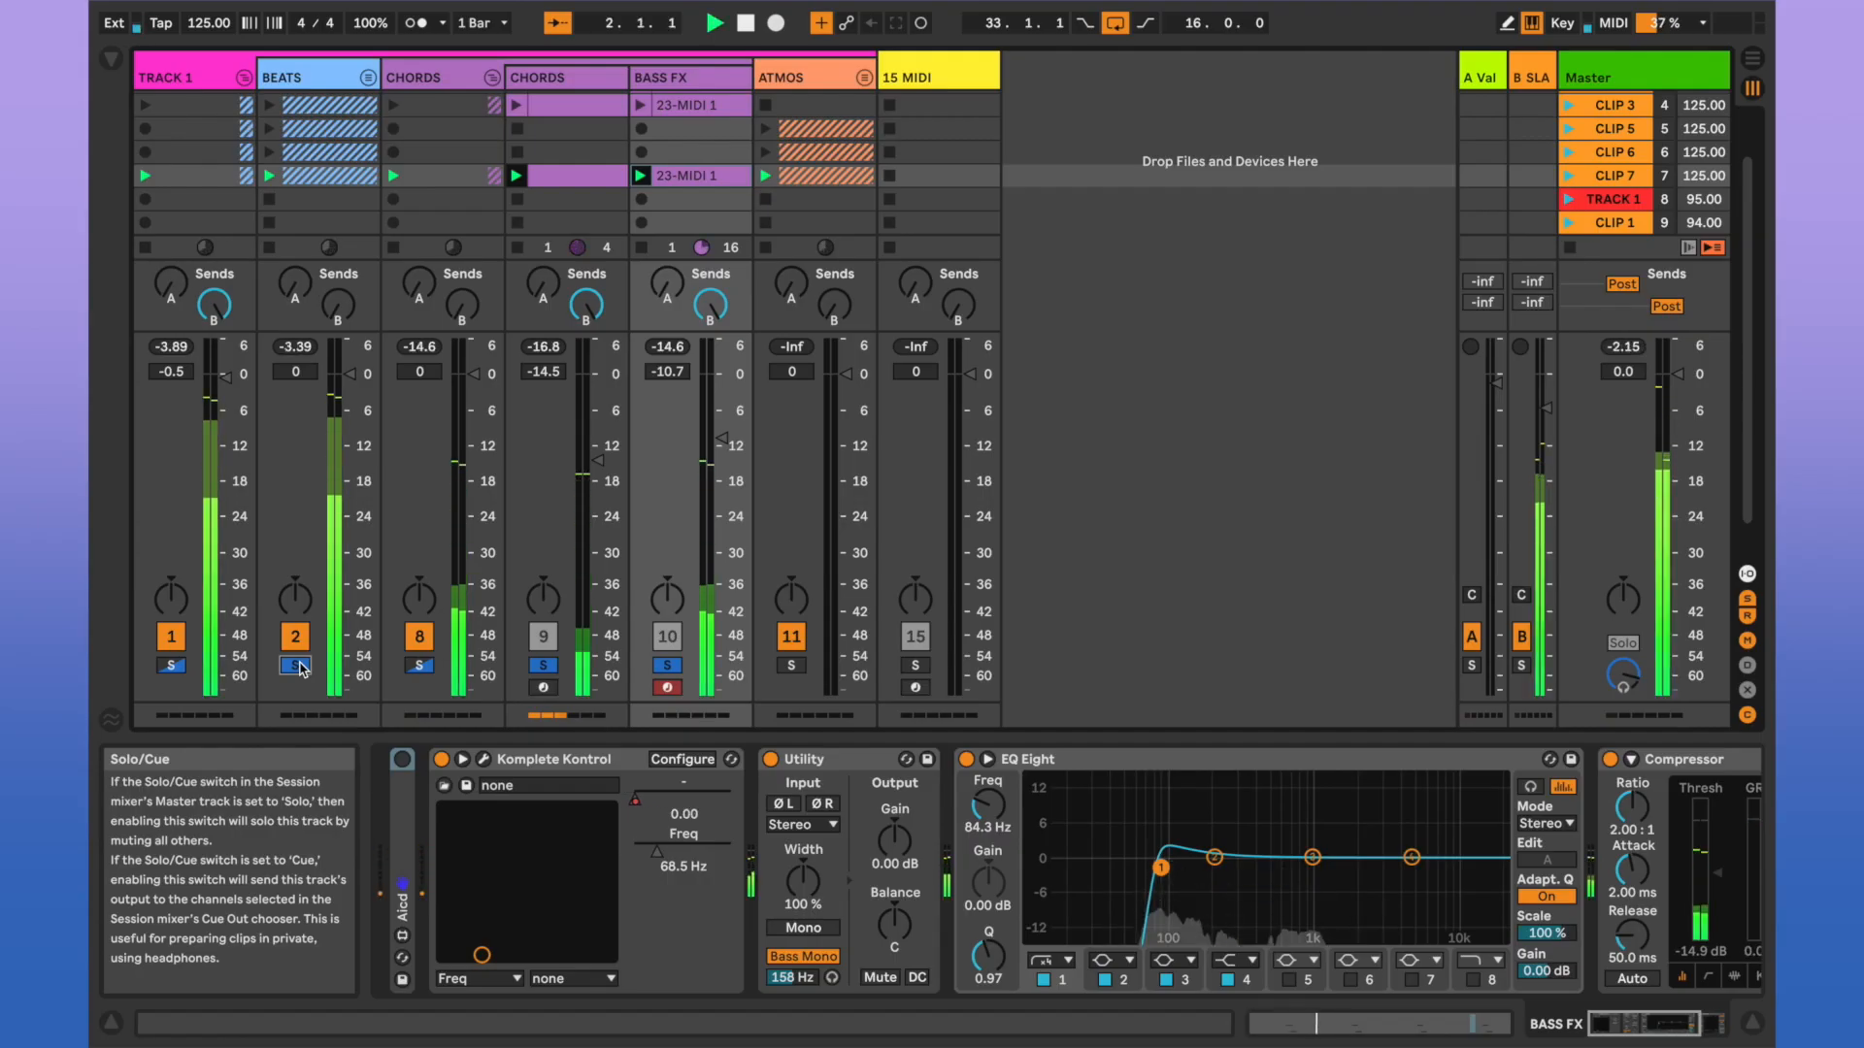
Open the BASS FX clip 23-MIDI 1 and examine its notes across the upper and lower octaves.
double_click(675, 177)
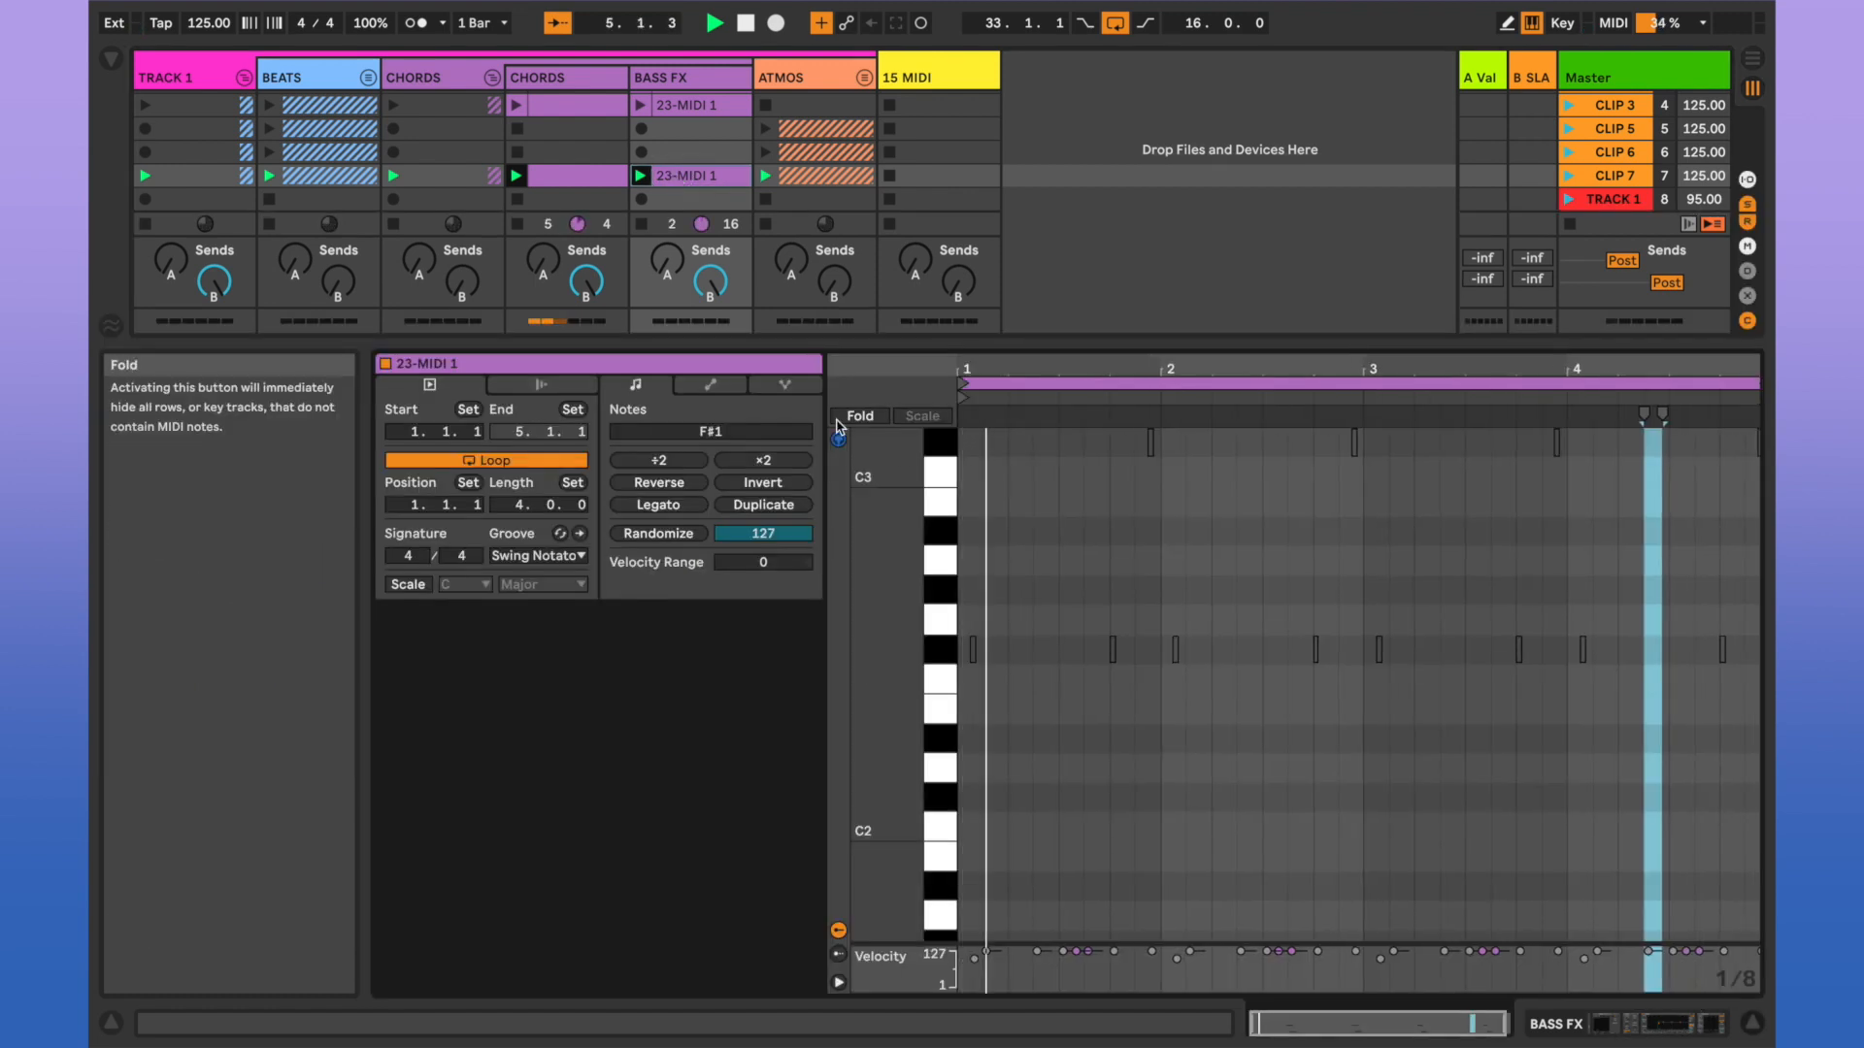
scroll(1027, 545, "up", 4)
scroll(1027, 546, "down", 10)
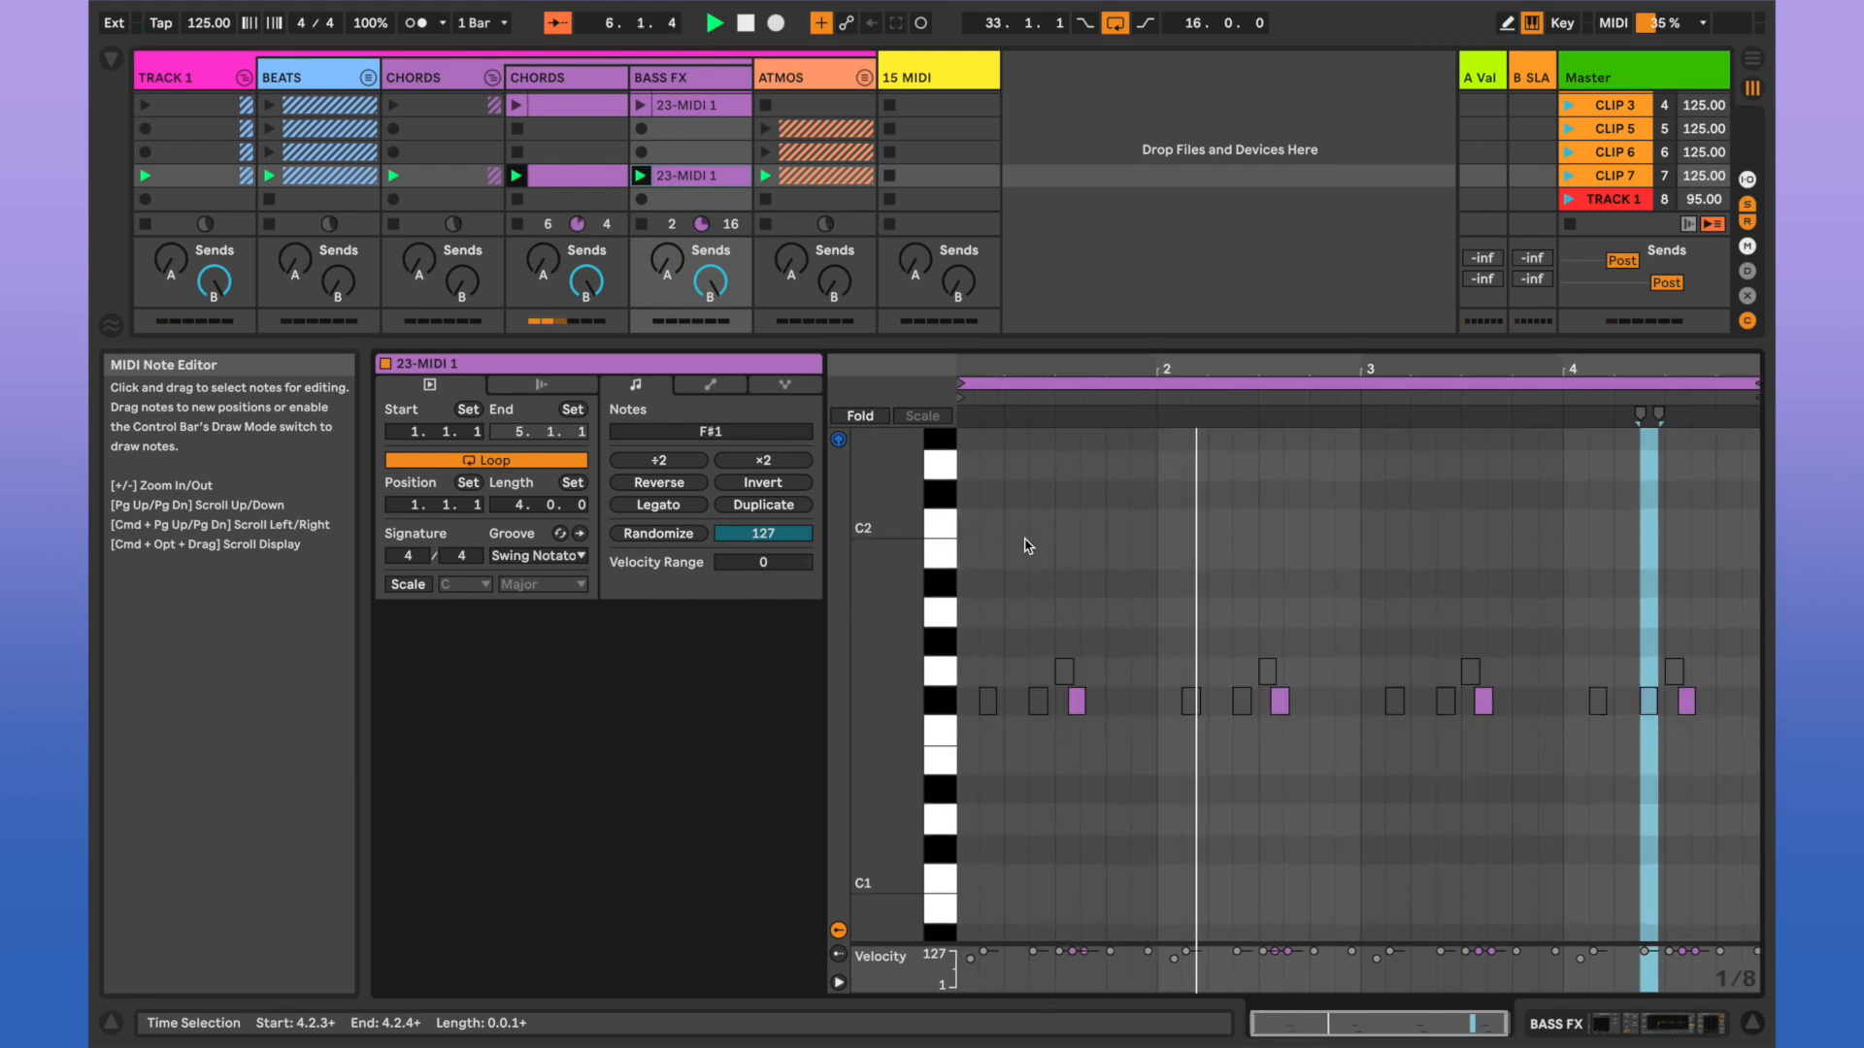
scroll(1028, 545, "down", 2)
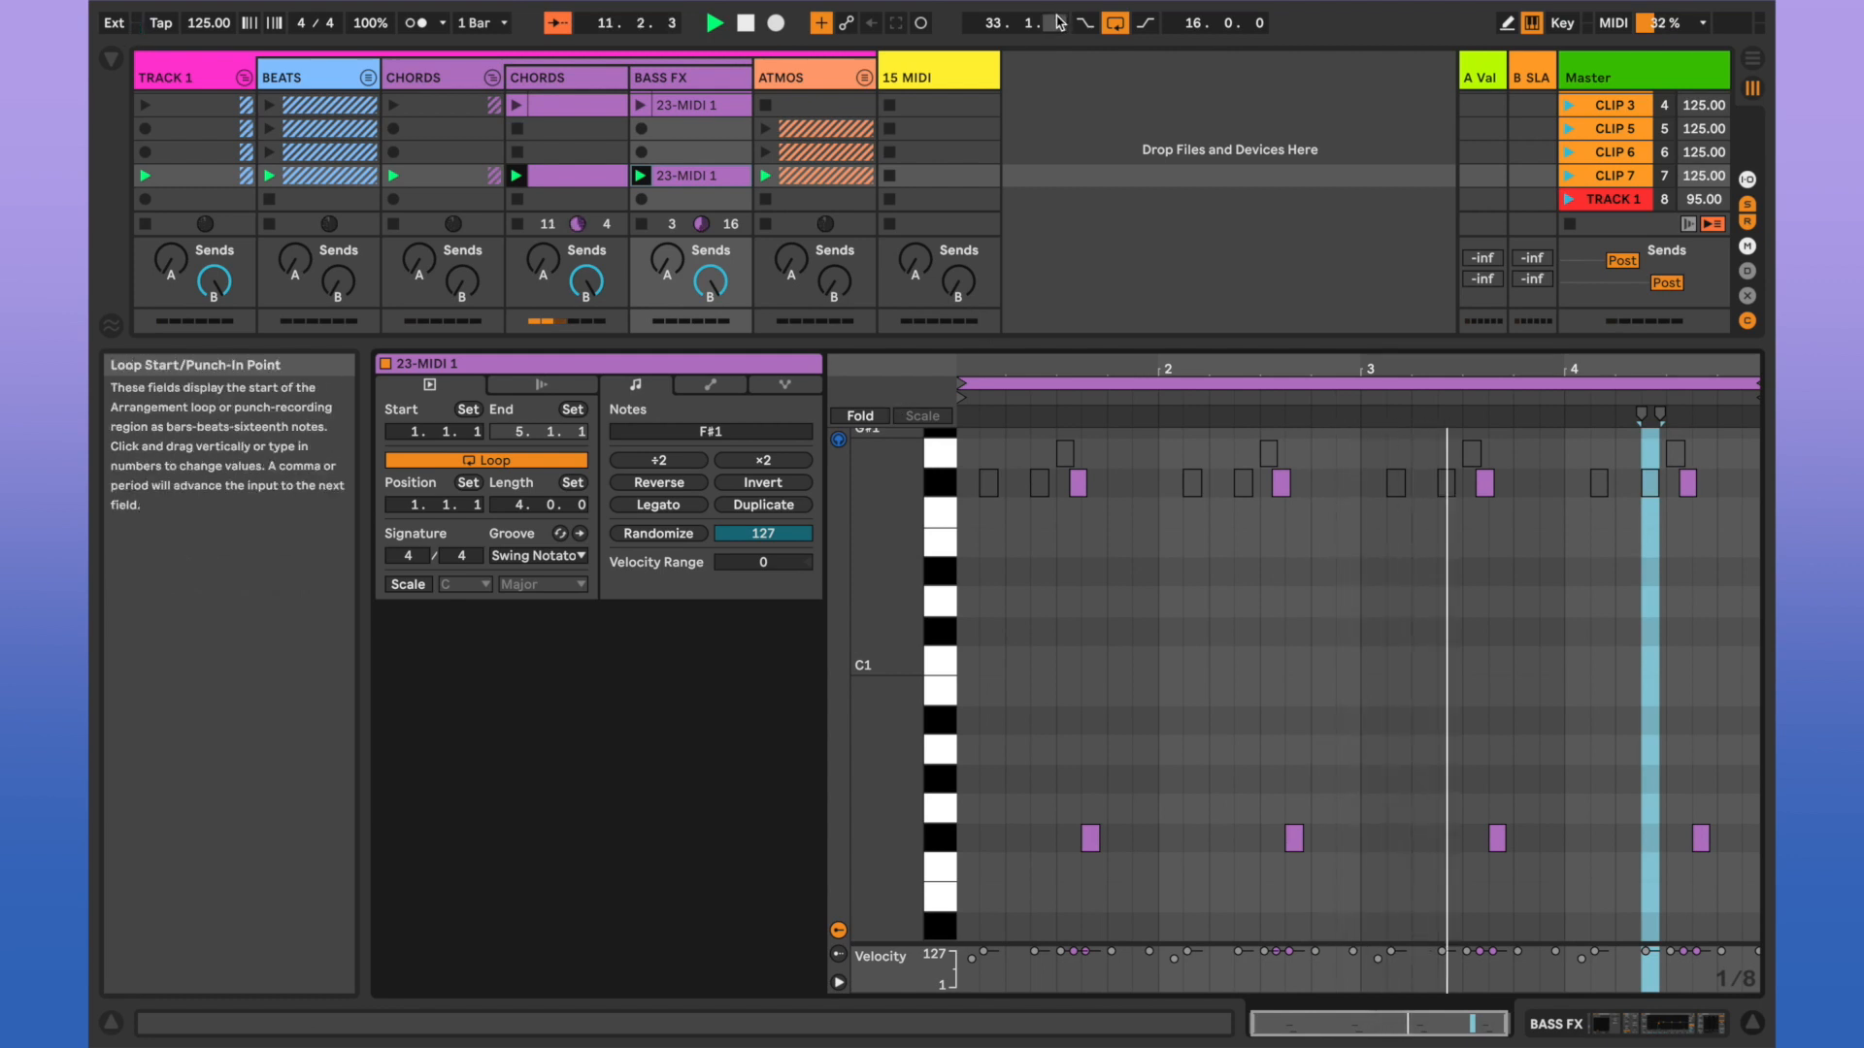
left_click(723, 77)
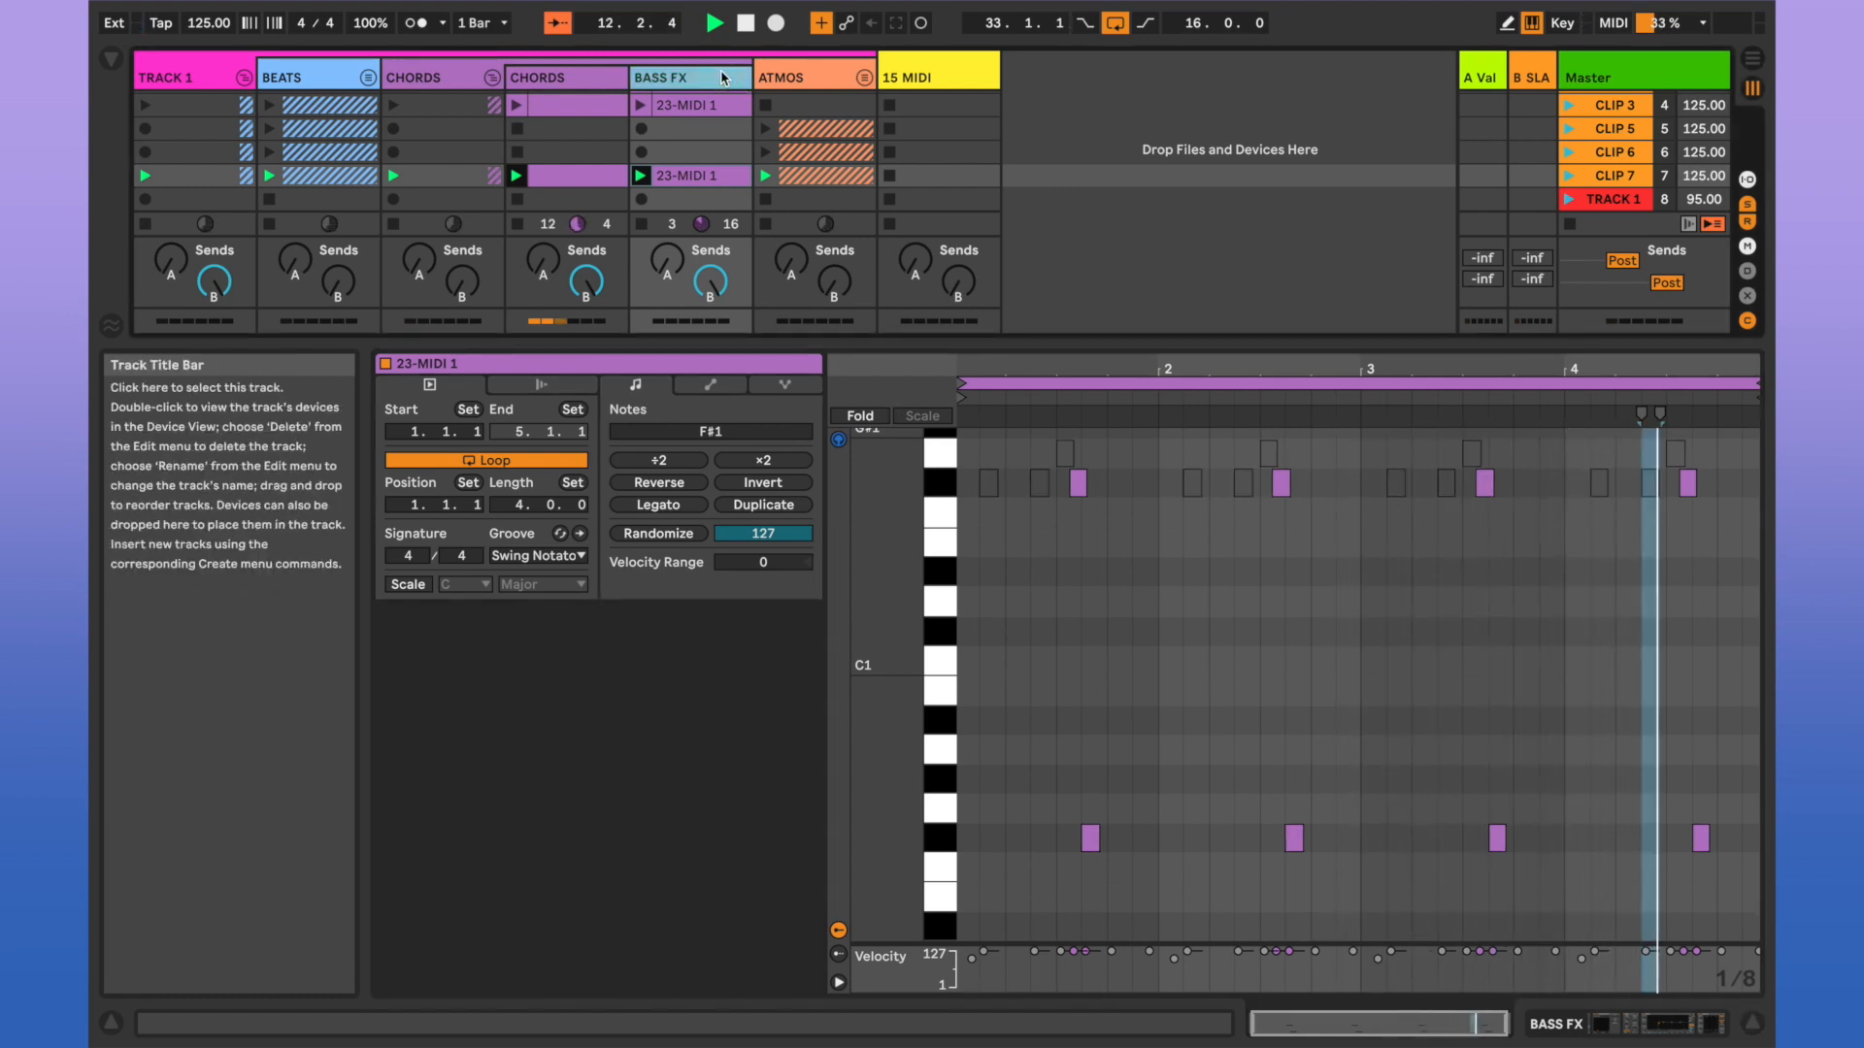
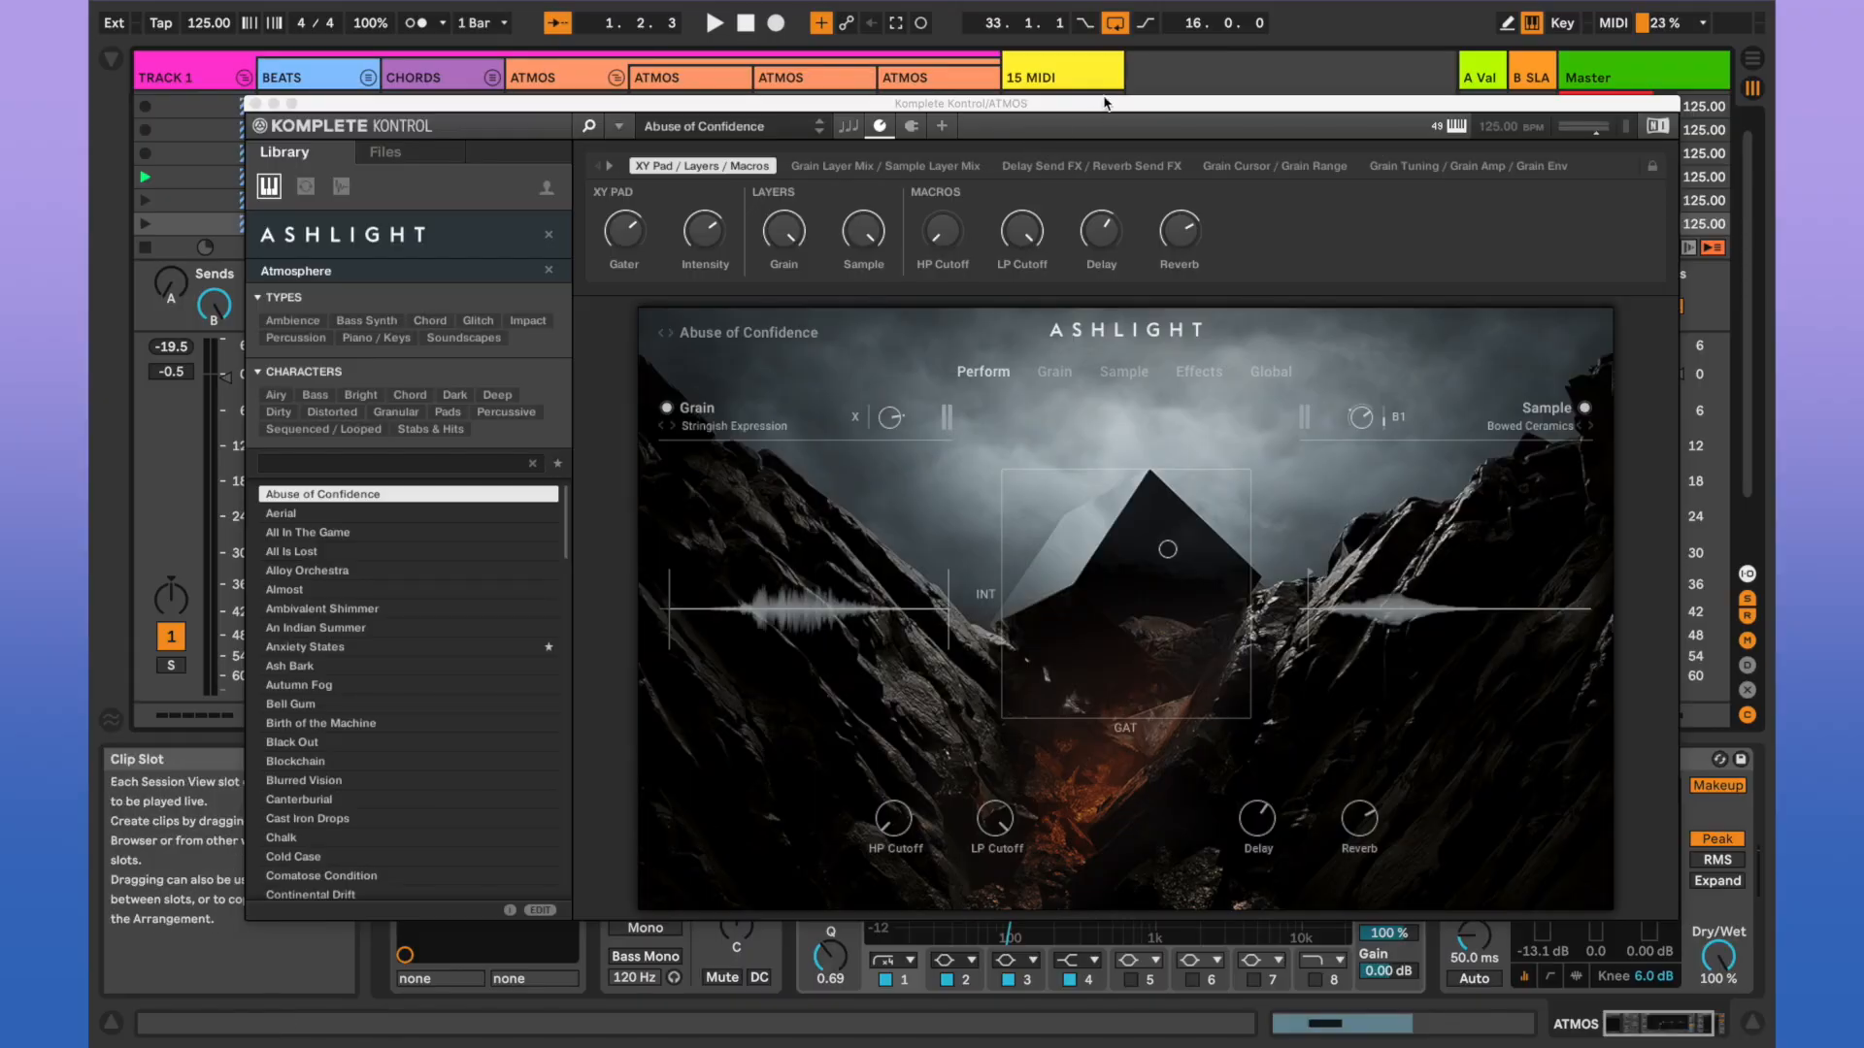
Shift the Ashlight window slightly, nudge its XY pad cursor, and play the soloed ATMOS layers.
left_click_drag(1104, 103, 1098, 90)
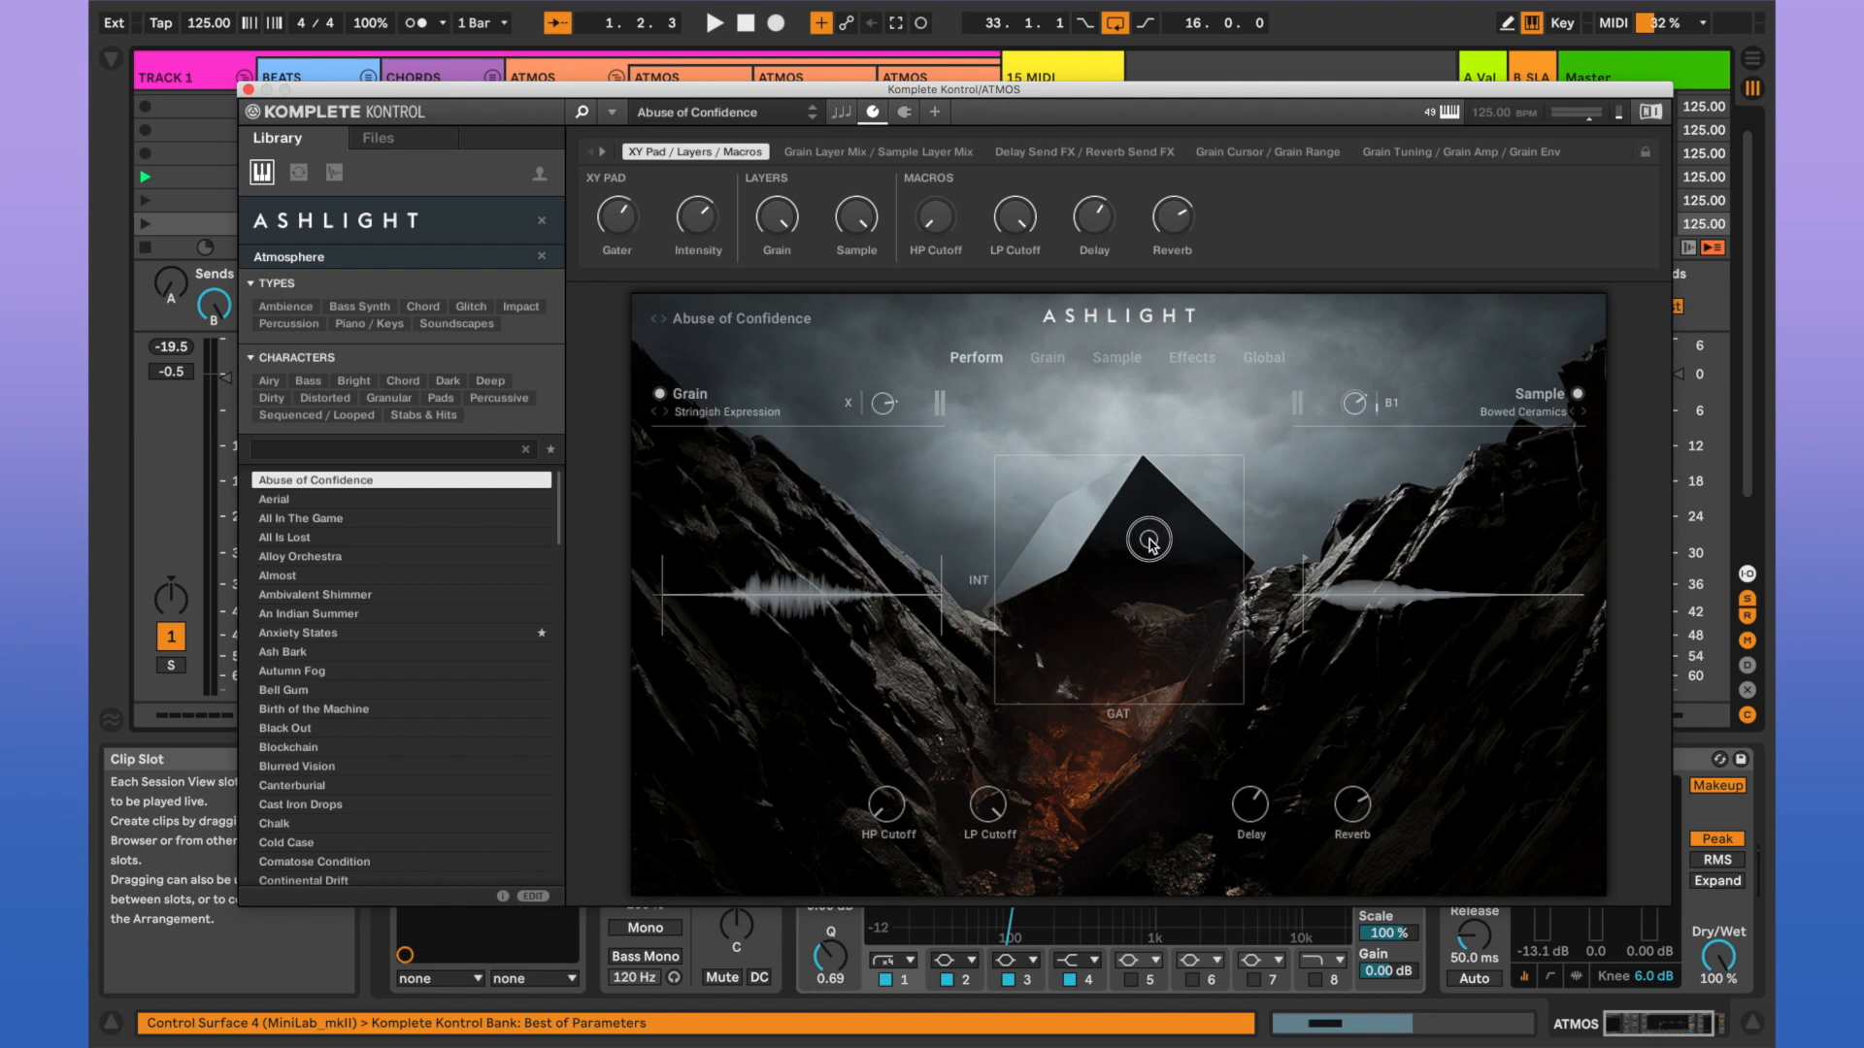
left_click_drag(1151, 540, 1149, 542)
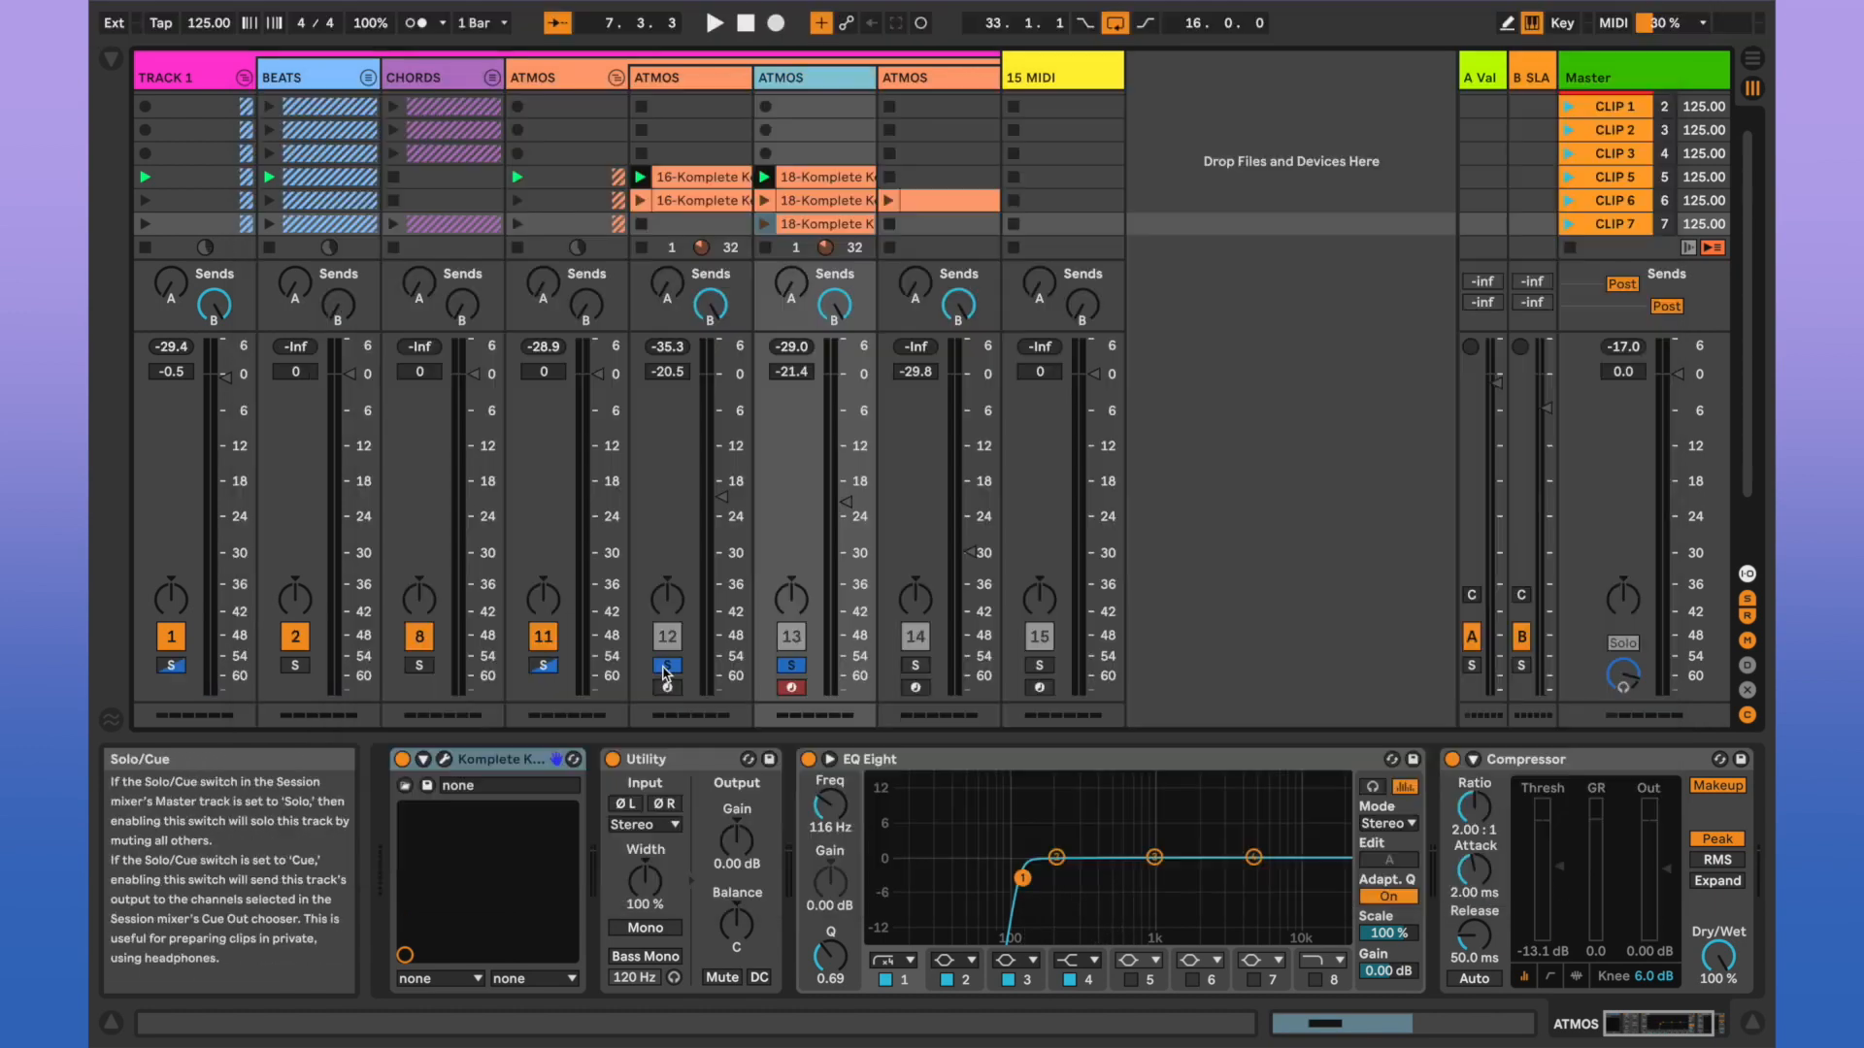
key("space")
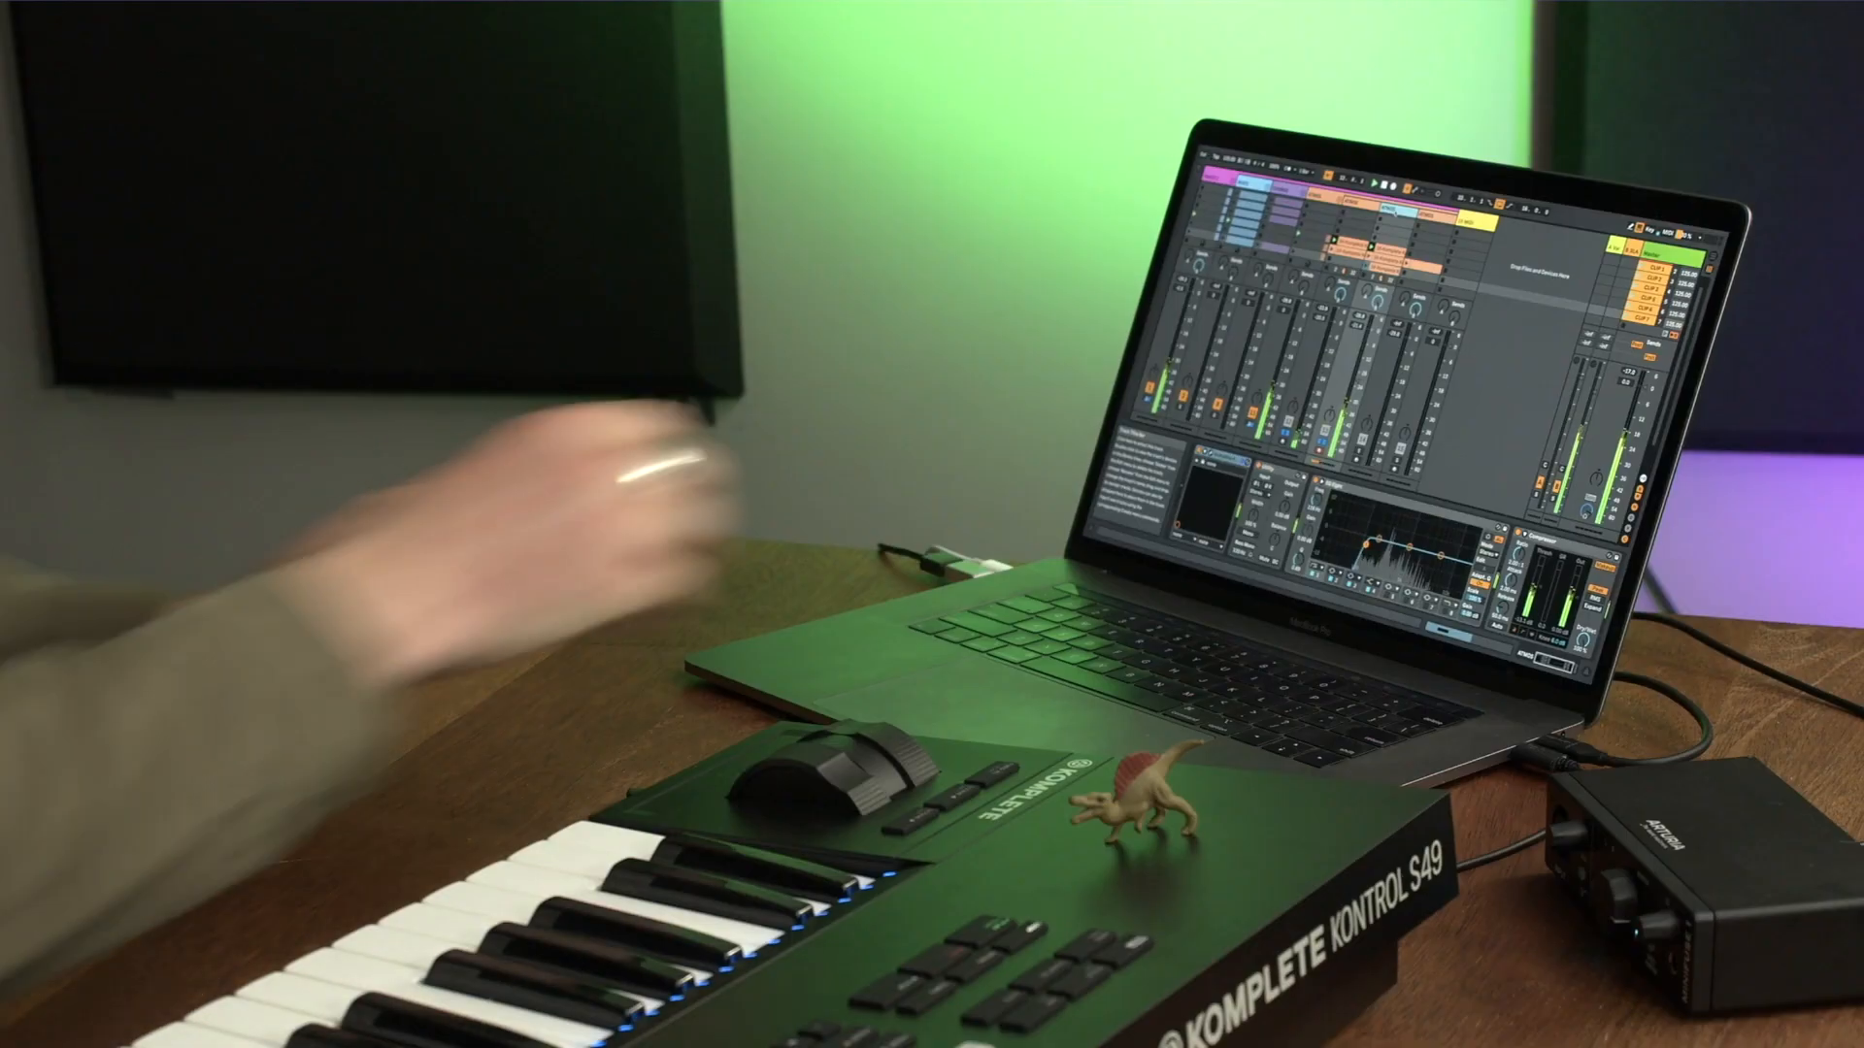
left_click(1322, 442)
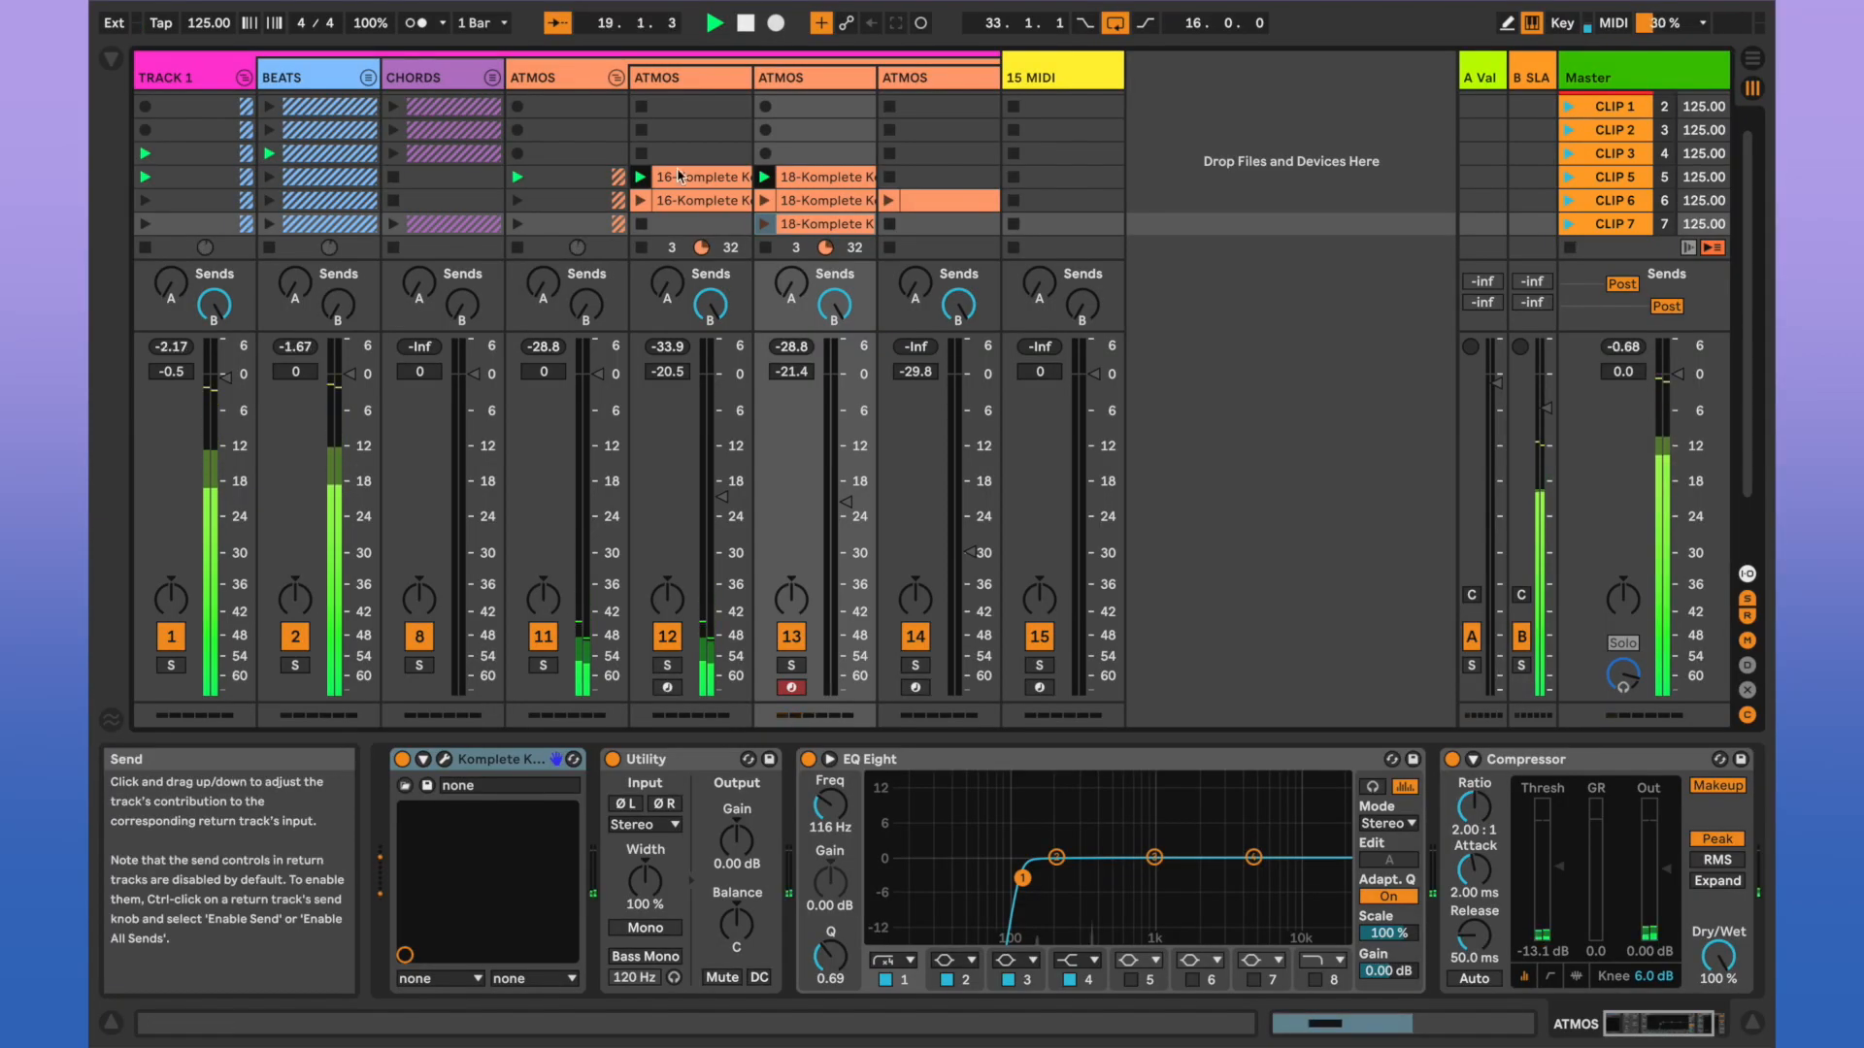
Check Deft Lines on the first ATMOS track, then reopen Ashlight on the second, shift its window and adjust its XY pad cursor.
left_click(695, 78)
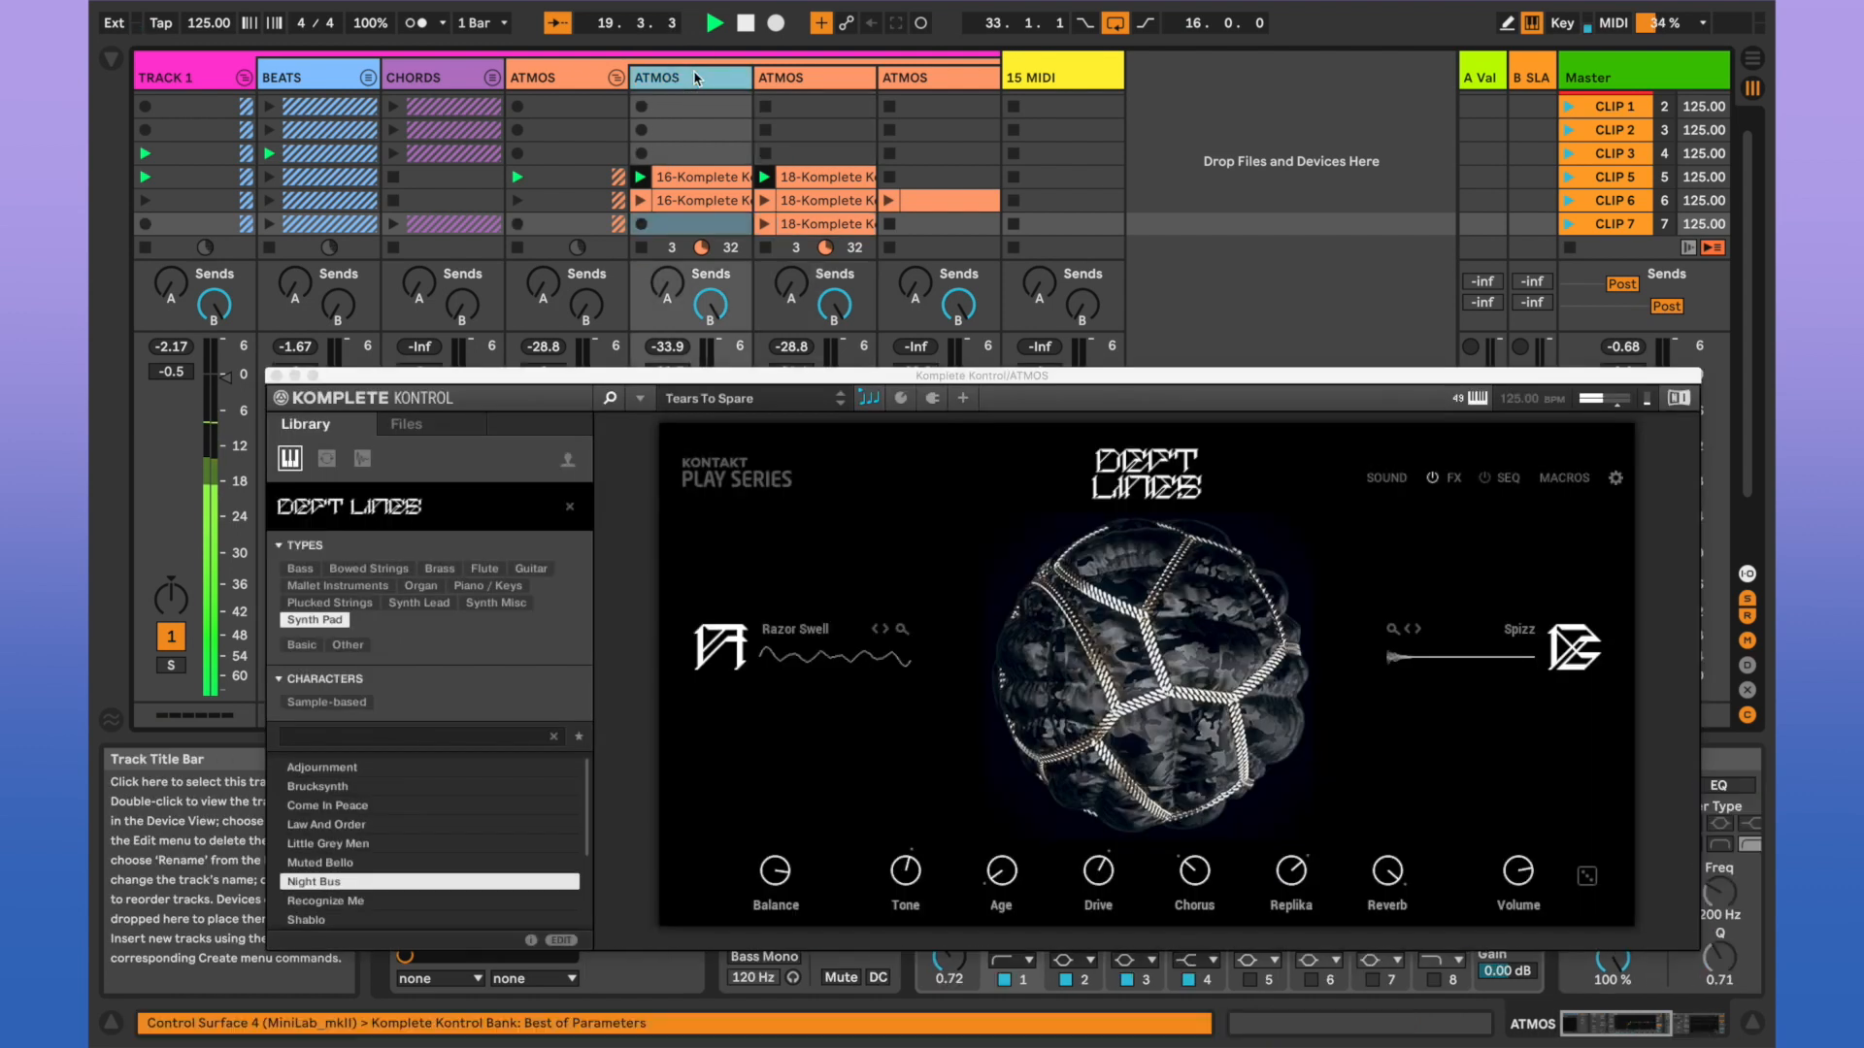
left_click(800, 79)
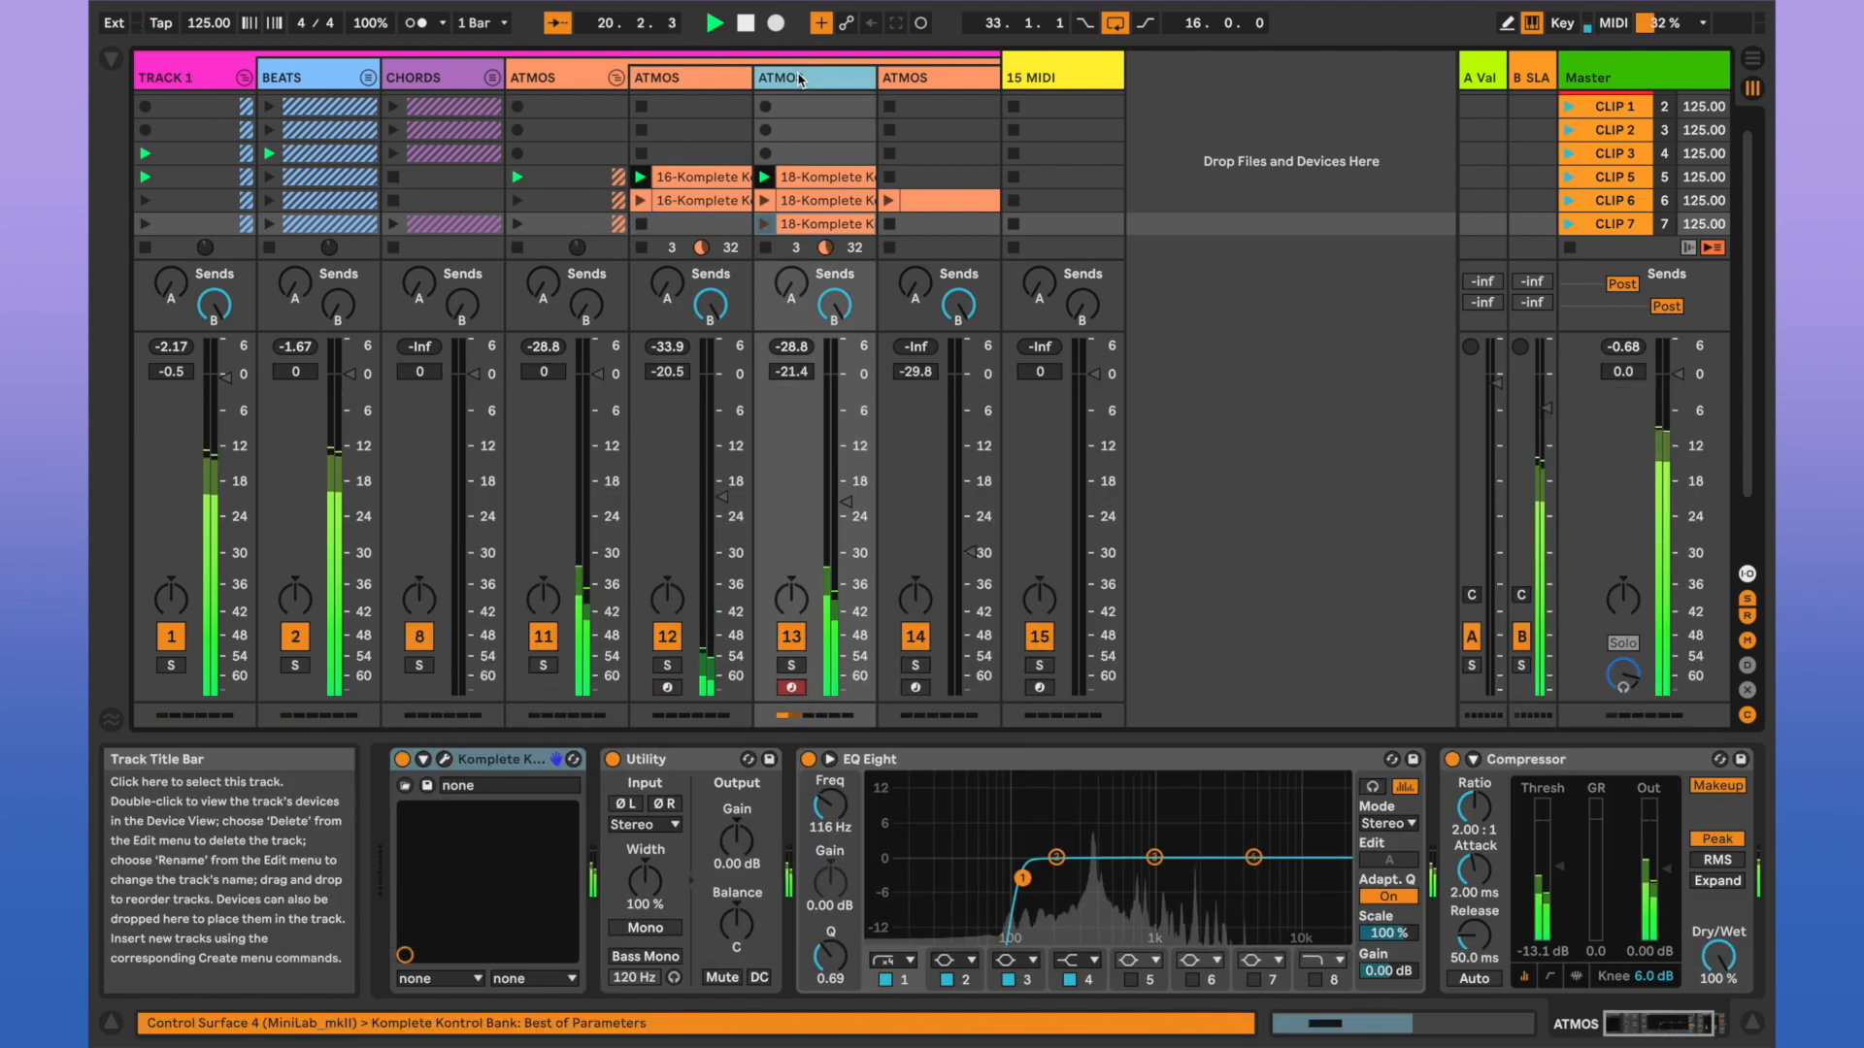
left_click(446, 759)
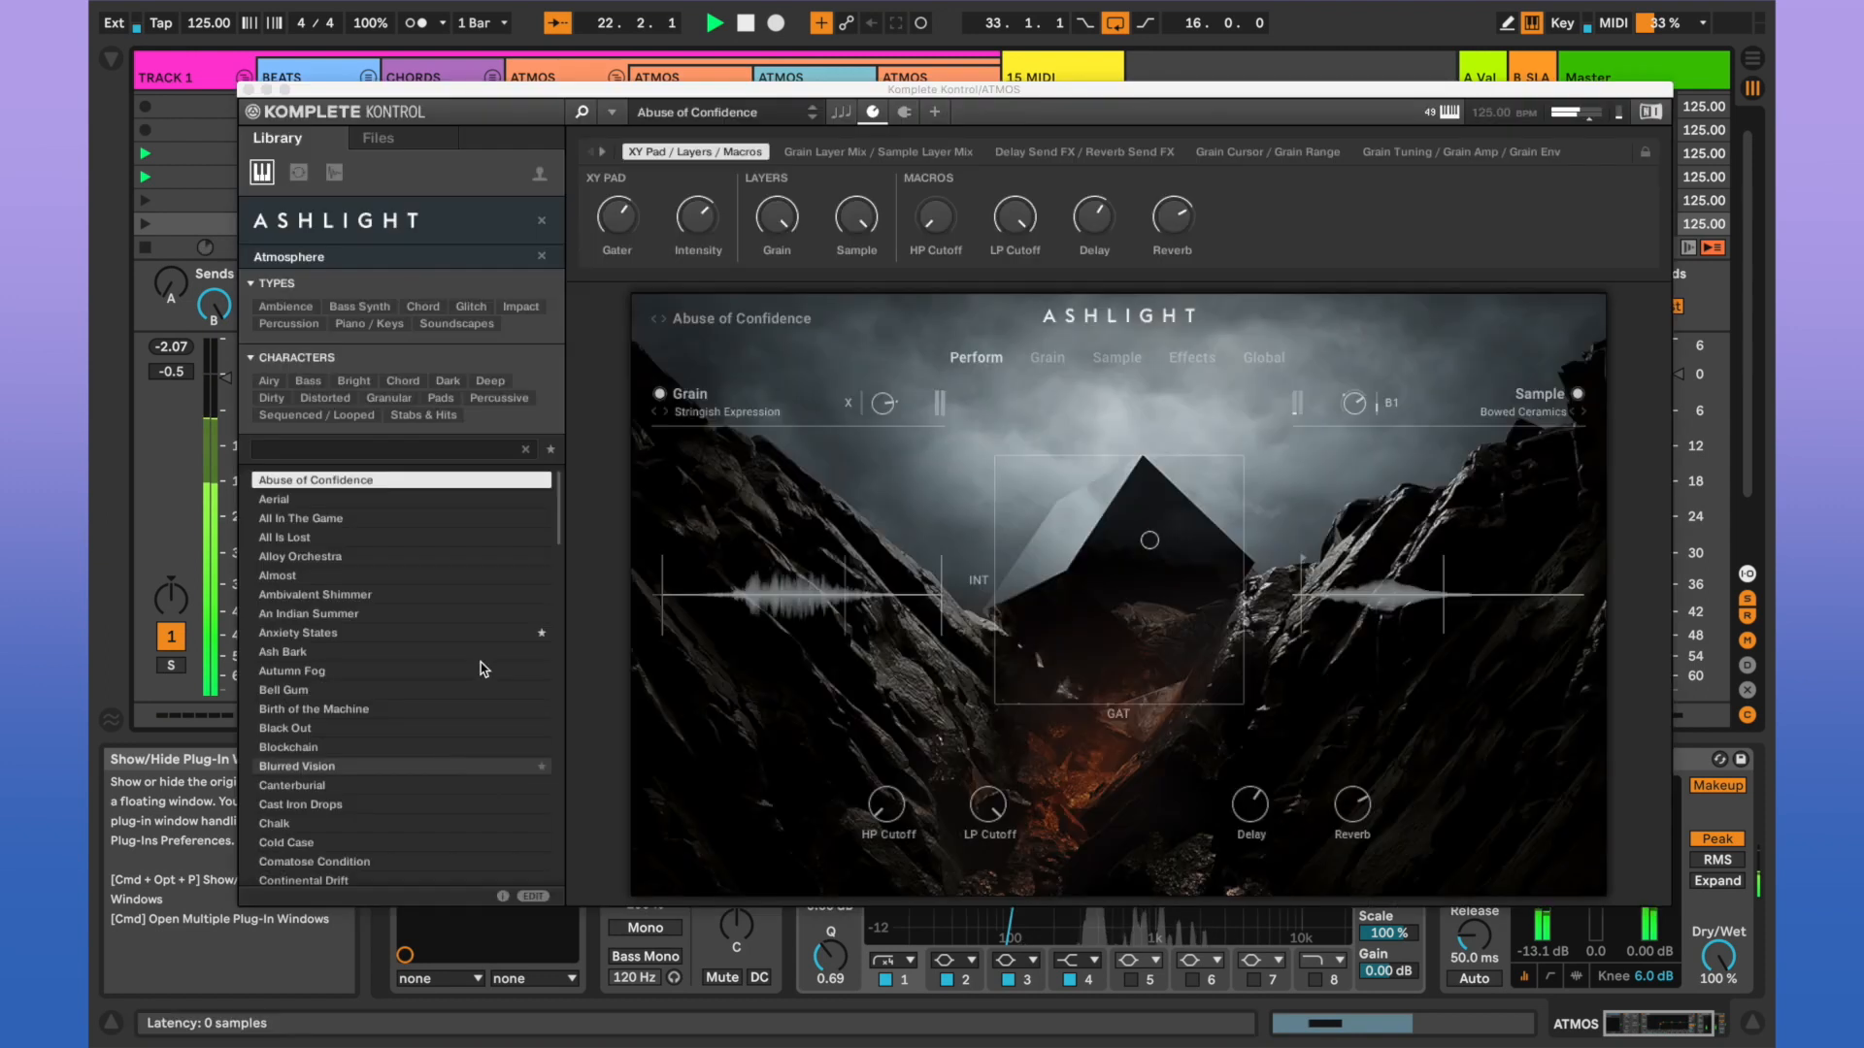
left_click_drag(601, 97, 583, 72)
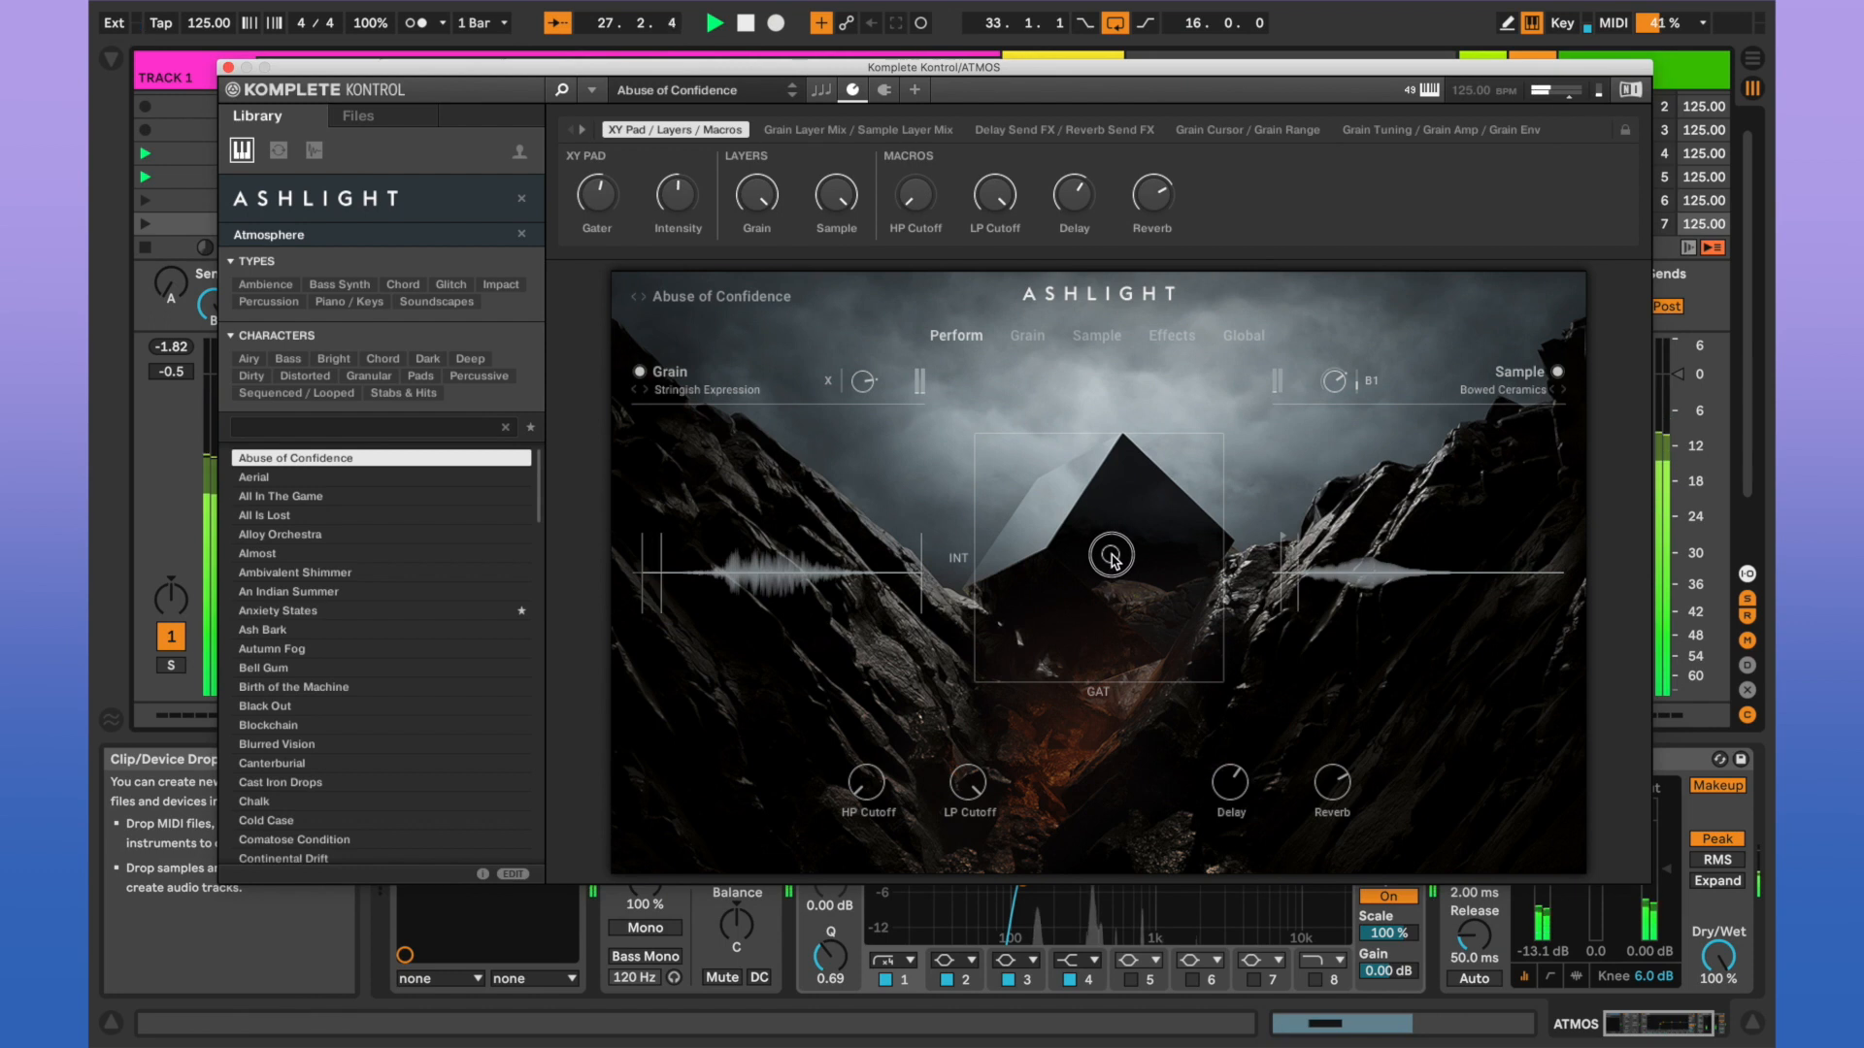
left_click_drag(1112, 557, 1116, 565)
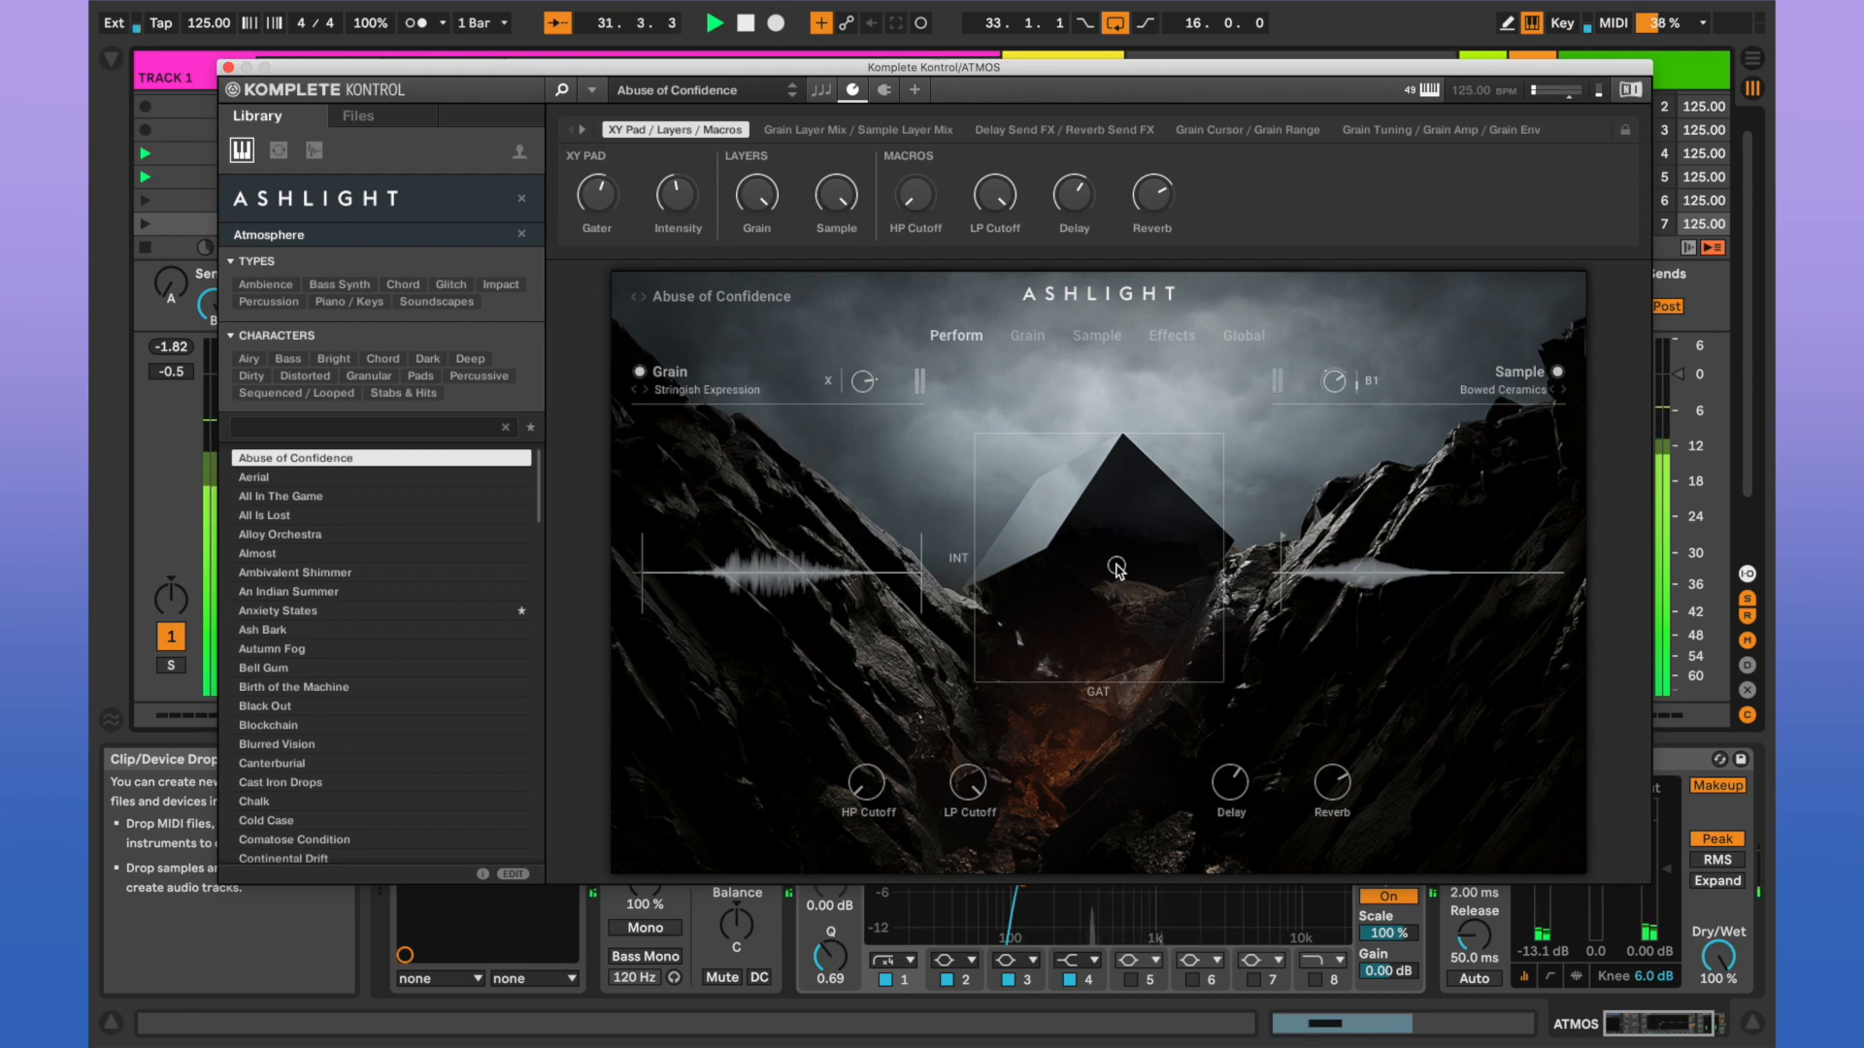
View the sequencer, effects and sound pages of Analog Dreams on the last ATMOS track, closing its window when done.
mouse_move(1030, 8)
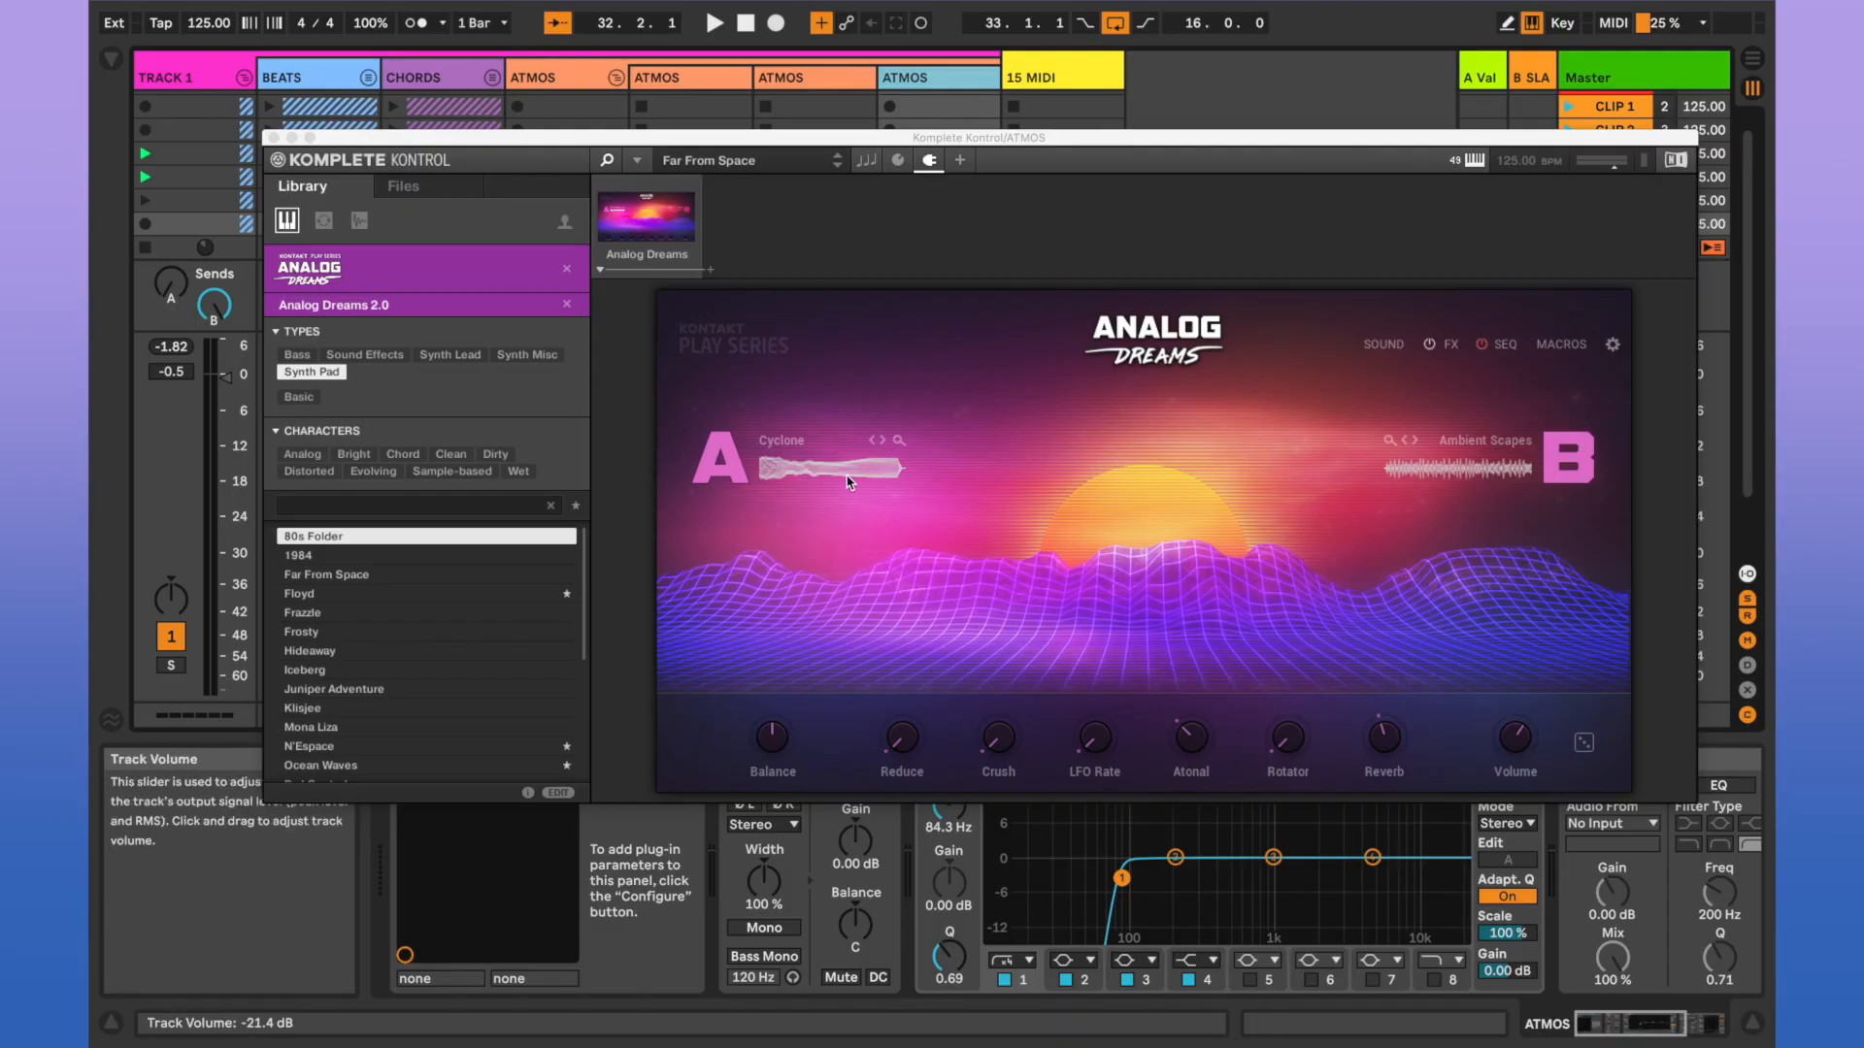
left_click(1503, 347)
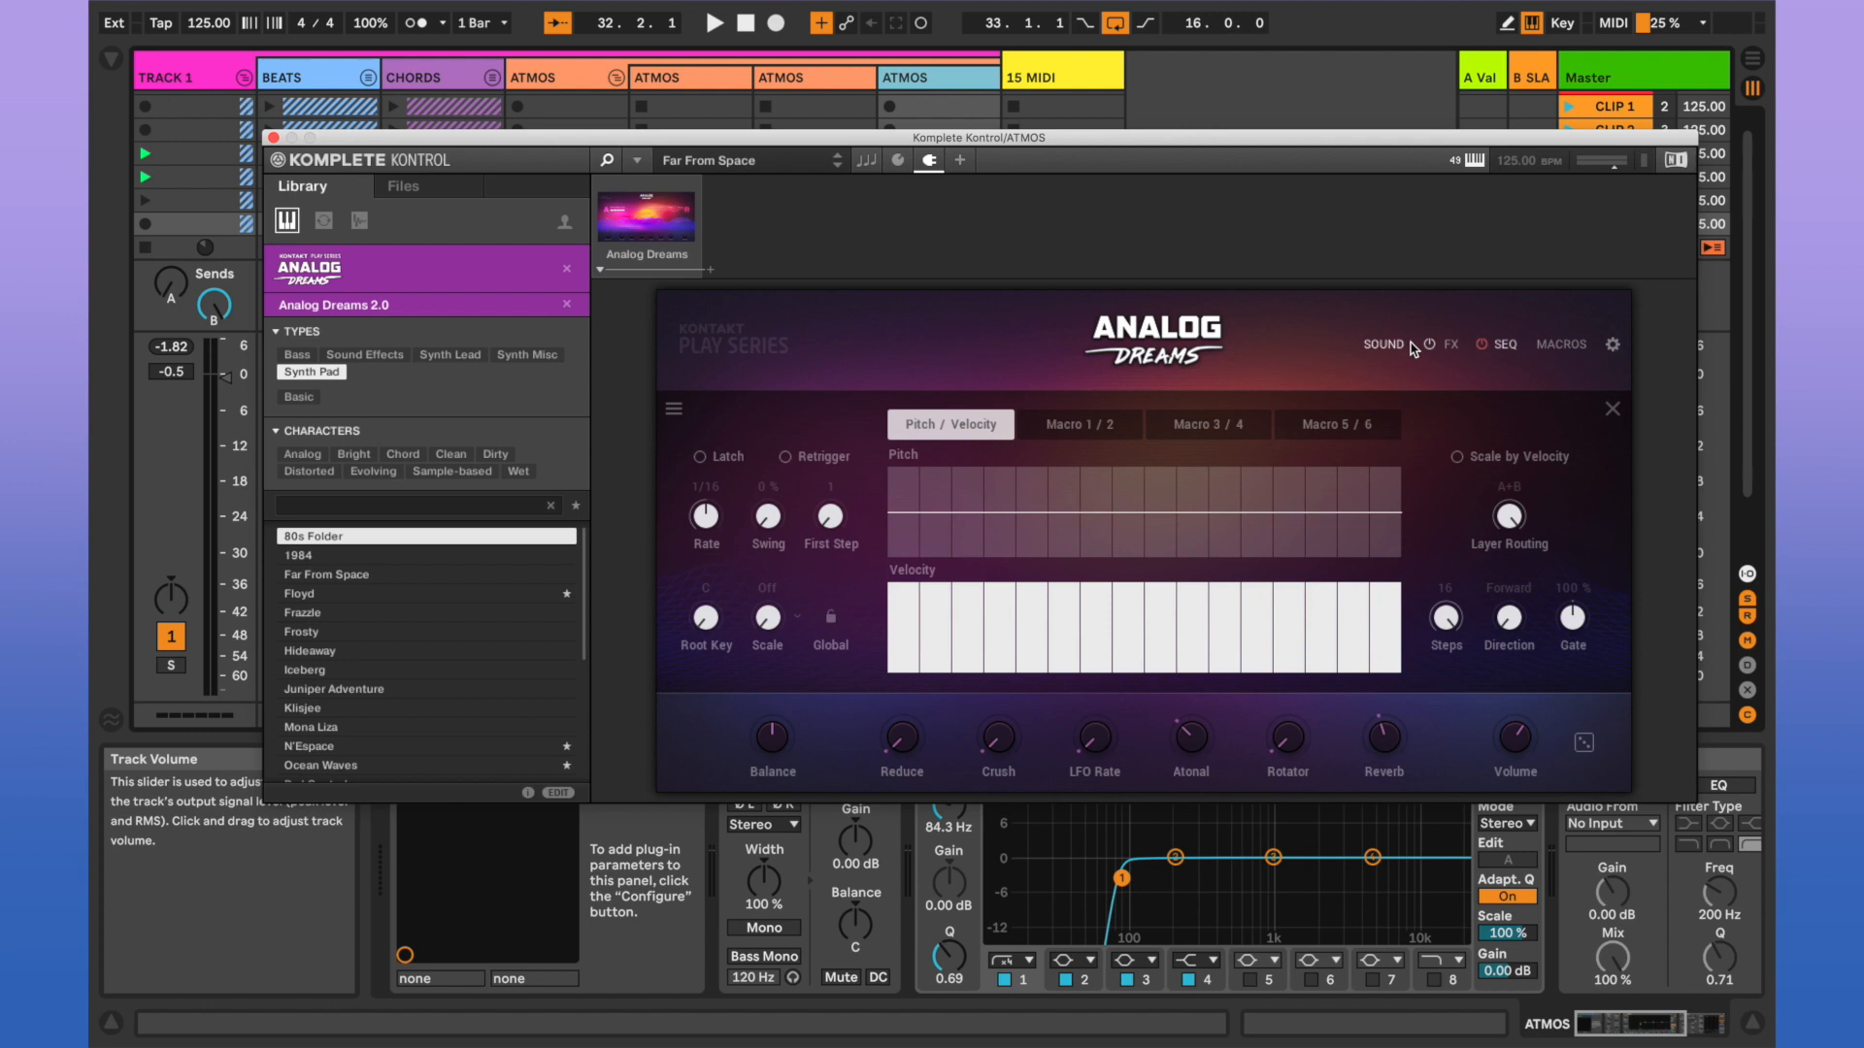
left_click(1450, 345)
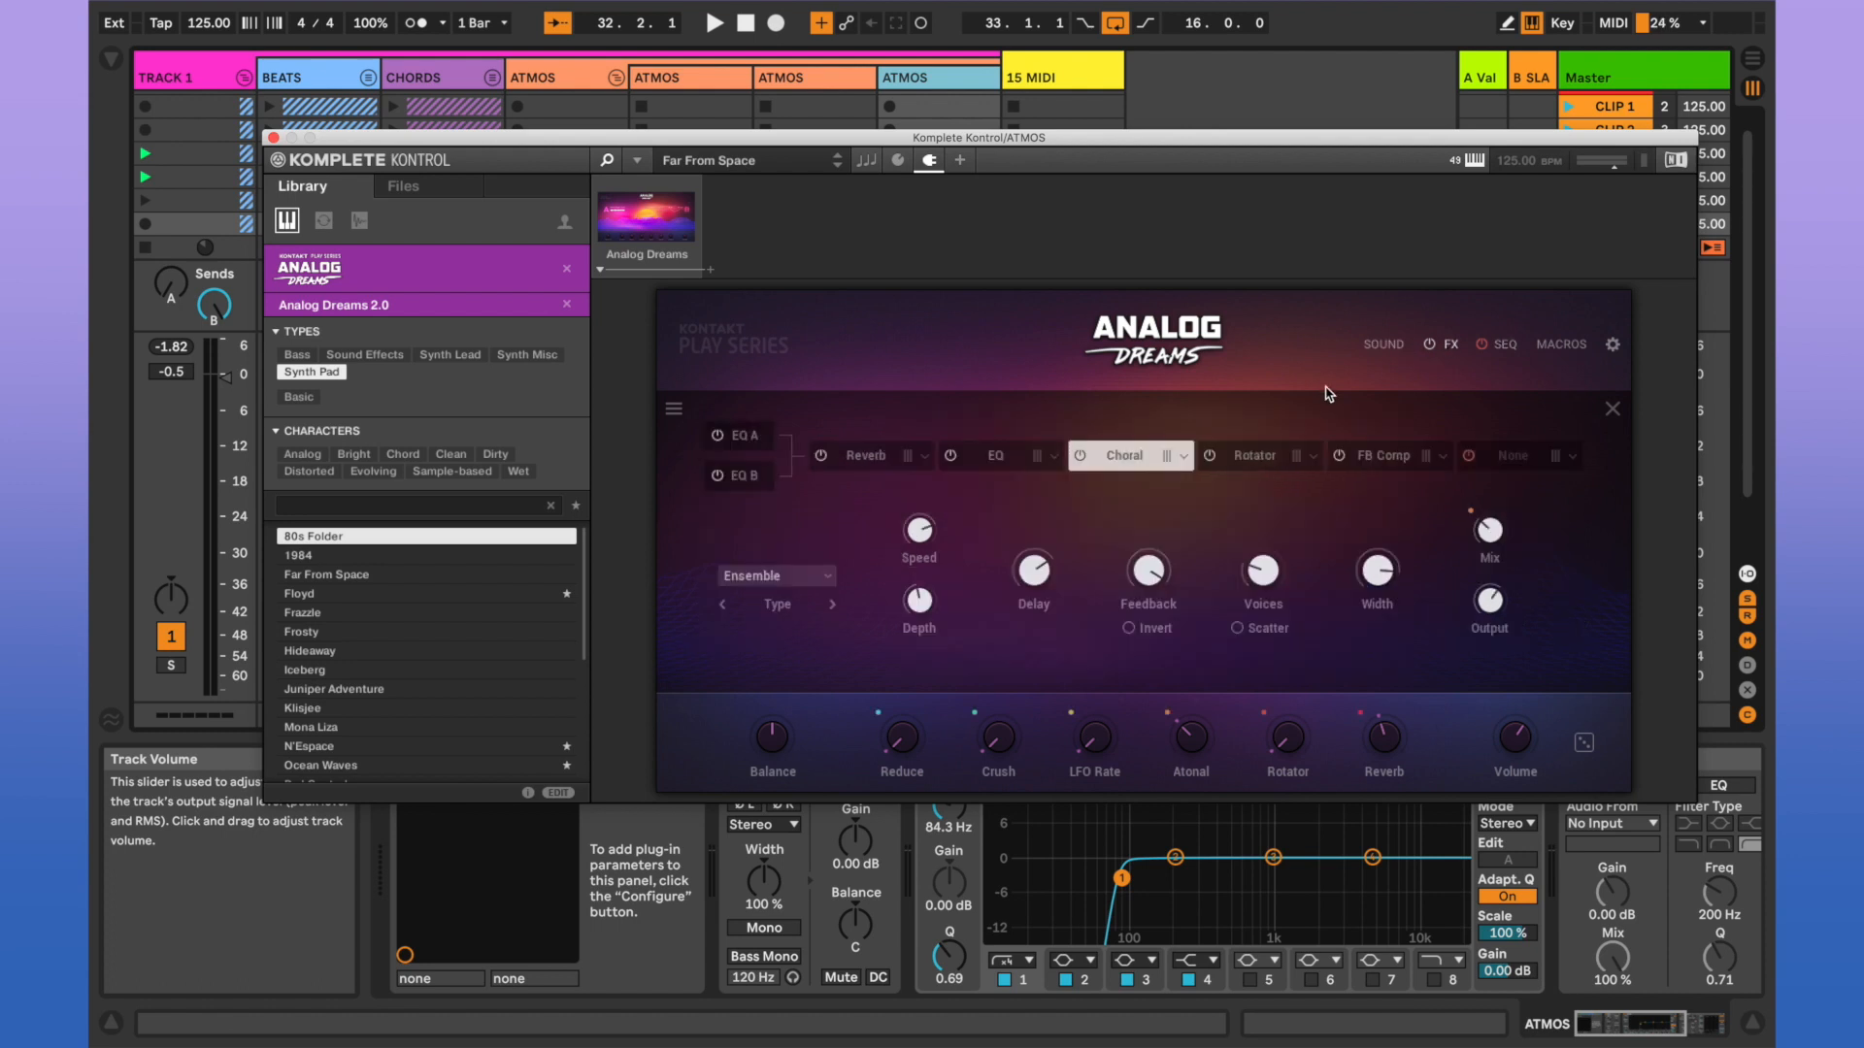
left_click(1383, 347)
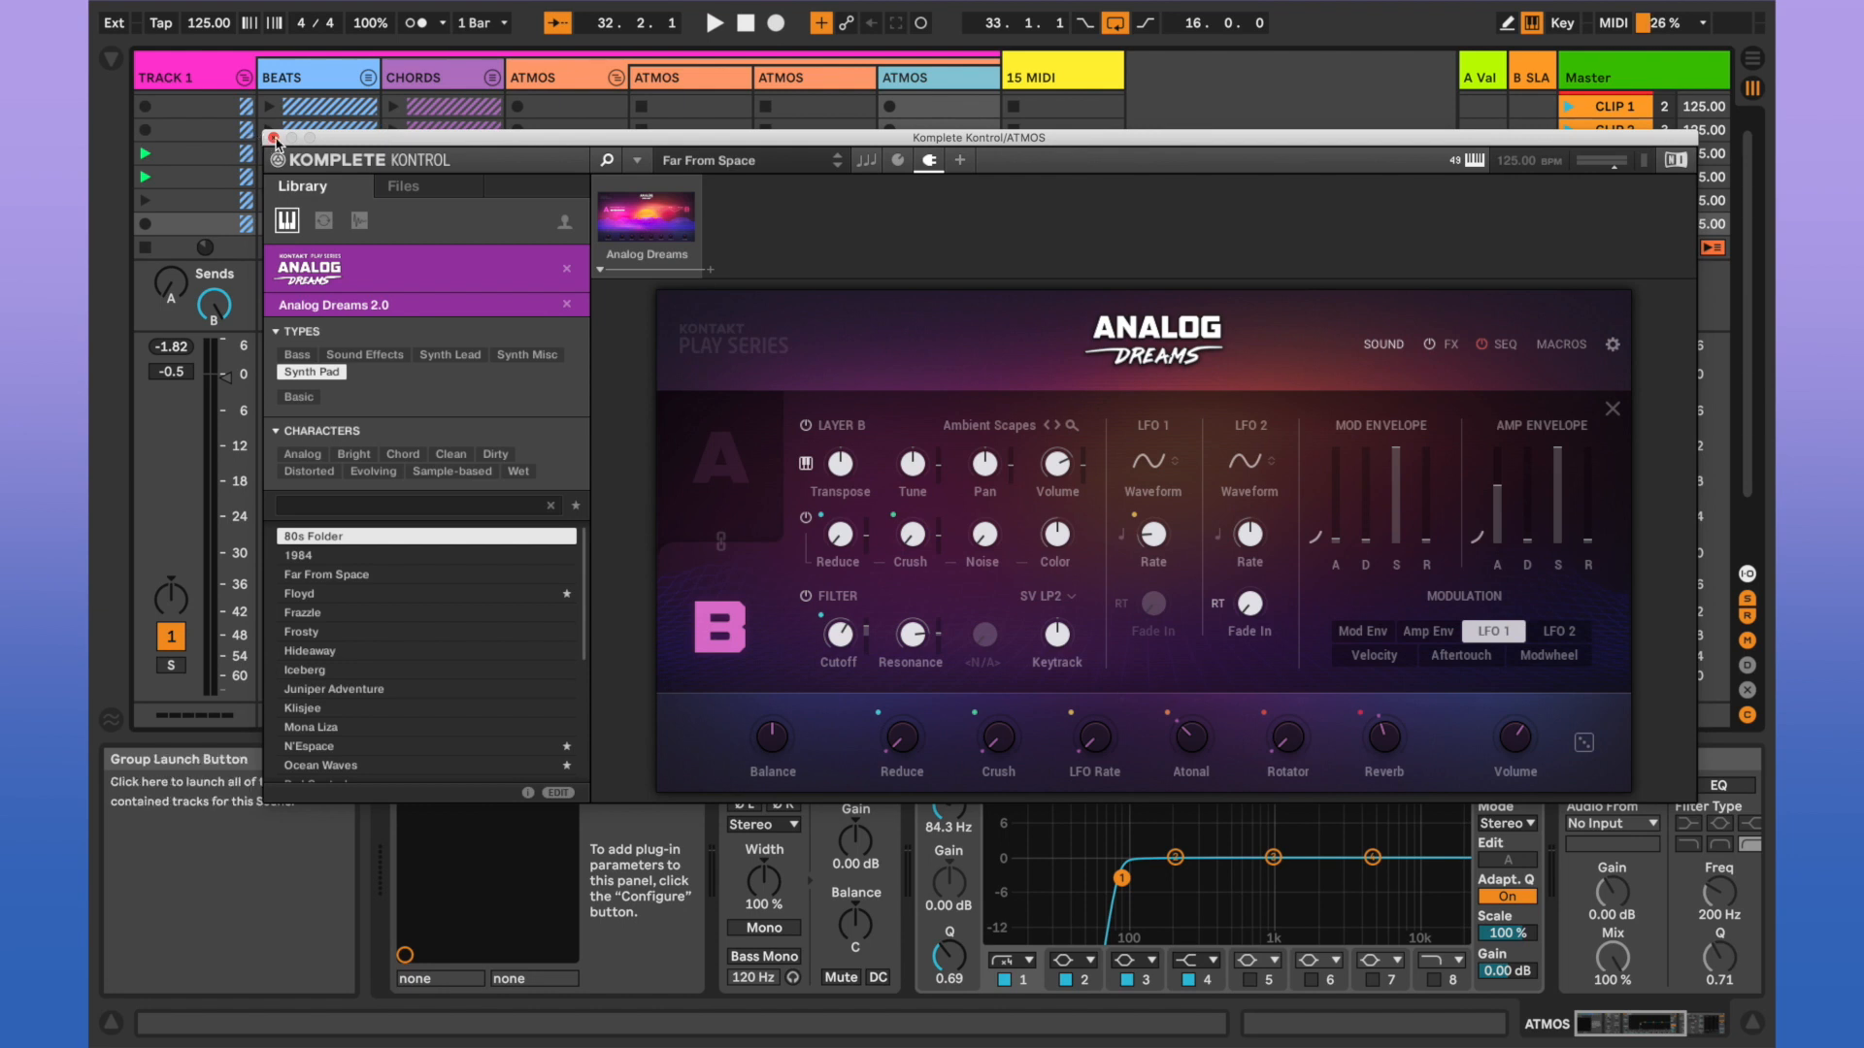
left_click(273, 138)
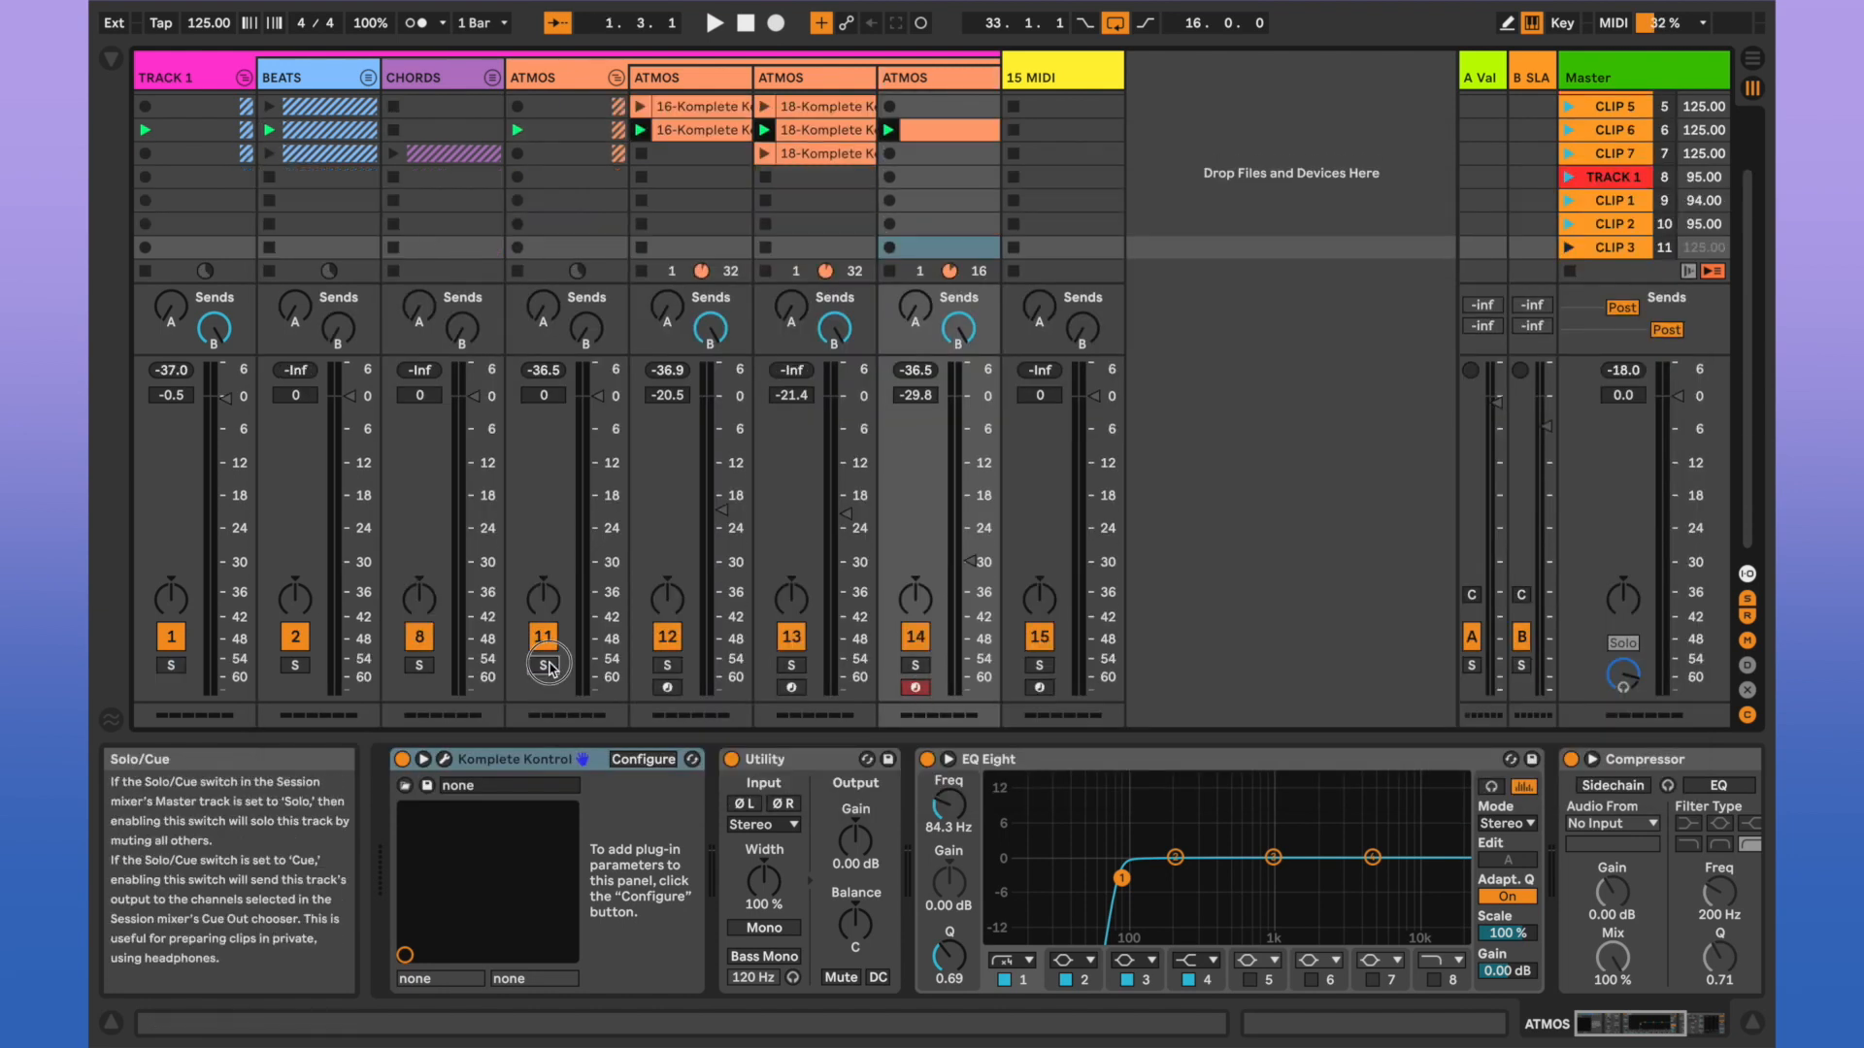
Play the ATMOS layers in the CLIP 6 row of TRACK 1, then launch the CLIP 7 scene.
left_click(546, 666)
key("space")
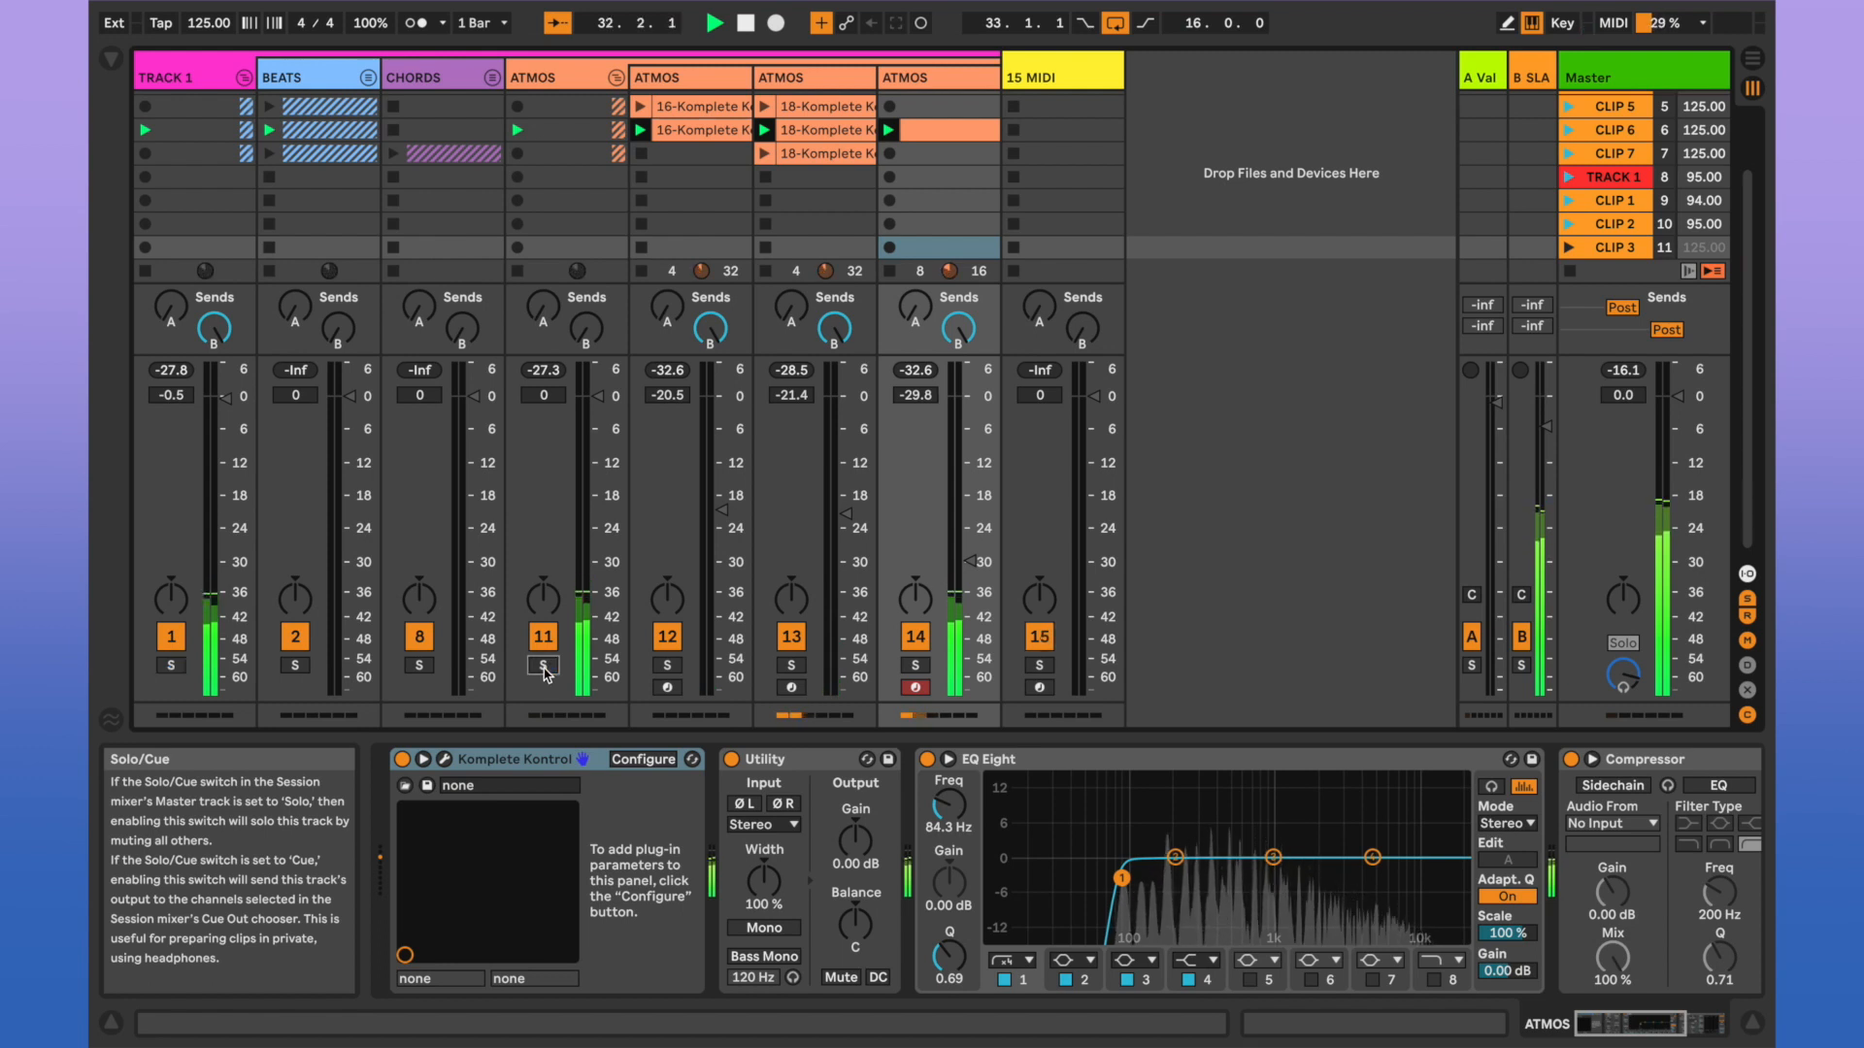
left_click(143, 130)
scroll(235, 355, "up", 1)
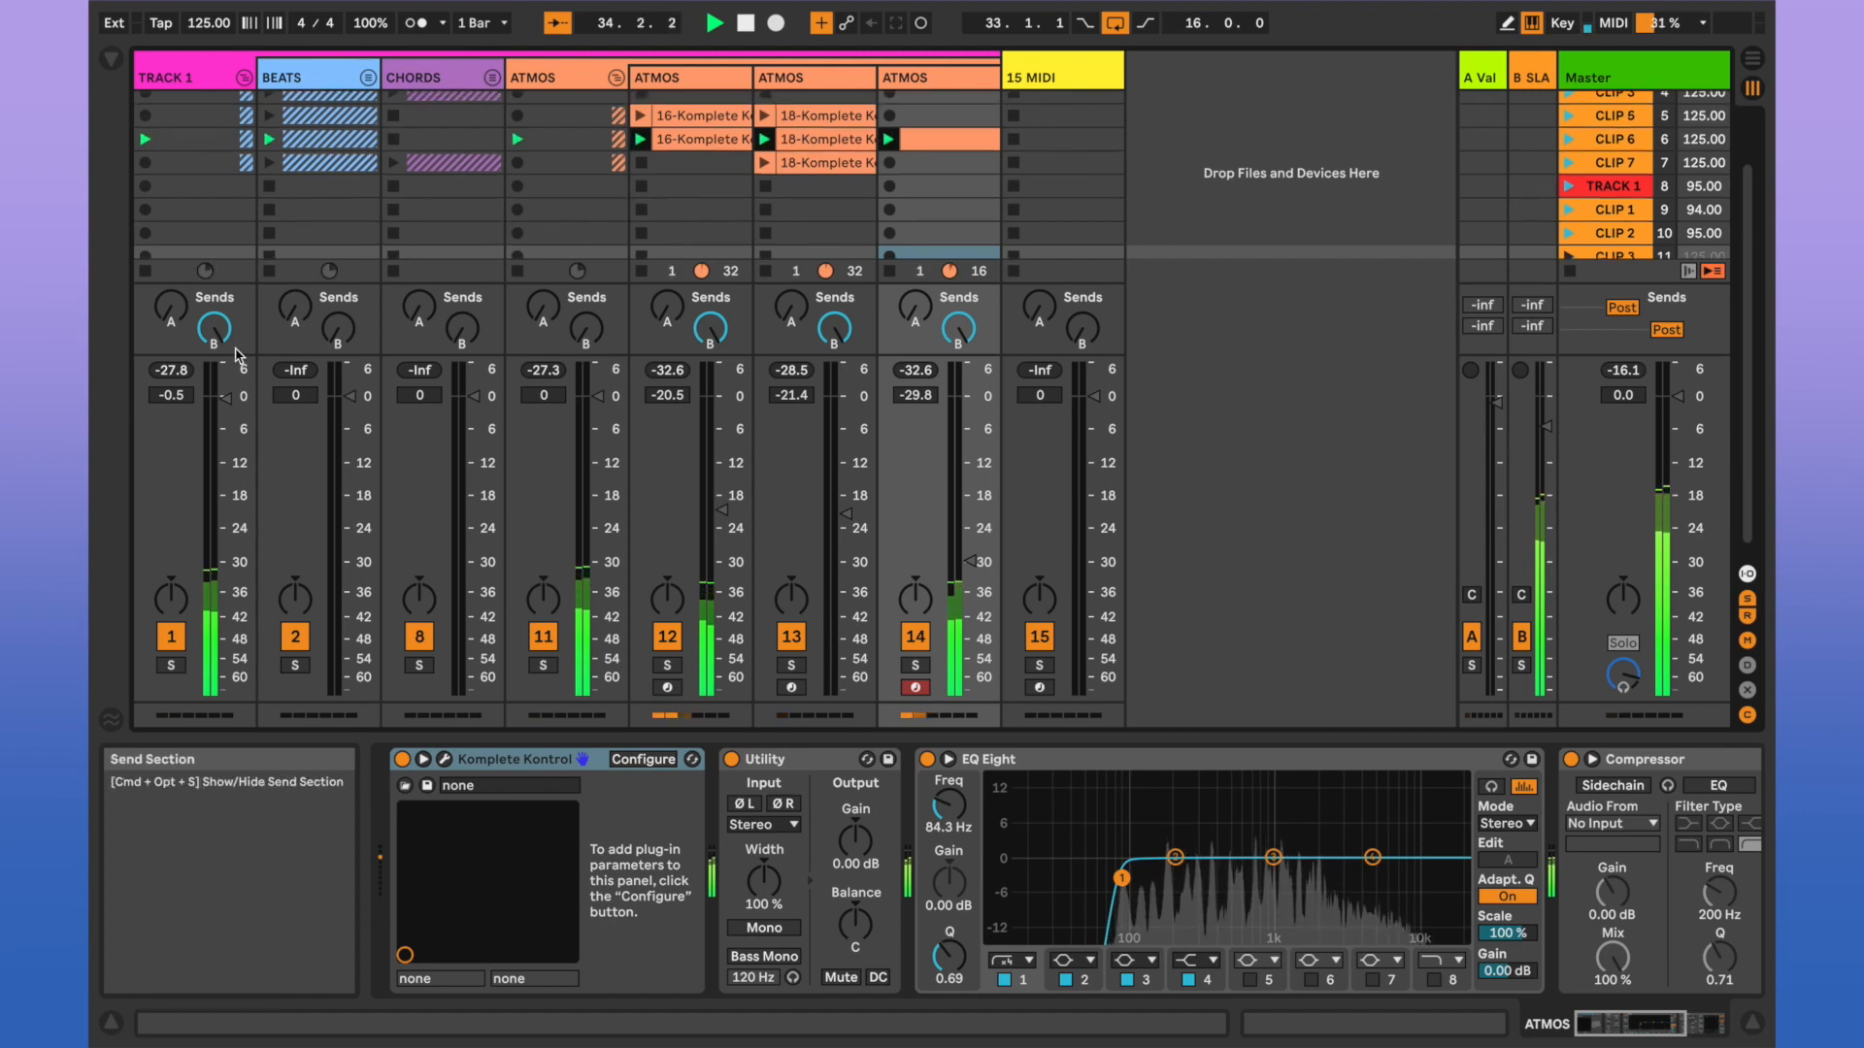
scroll(238, 355, "up", 1)
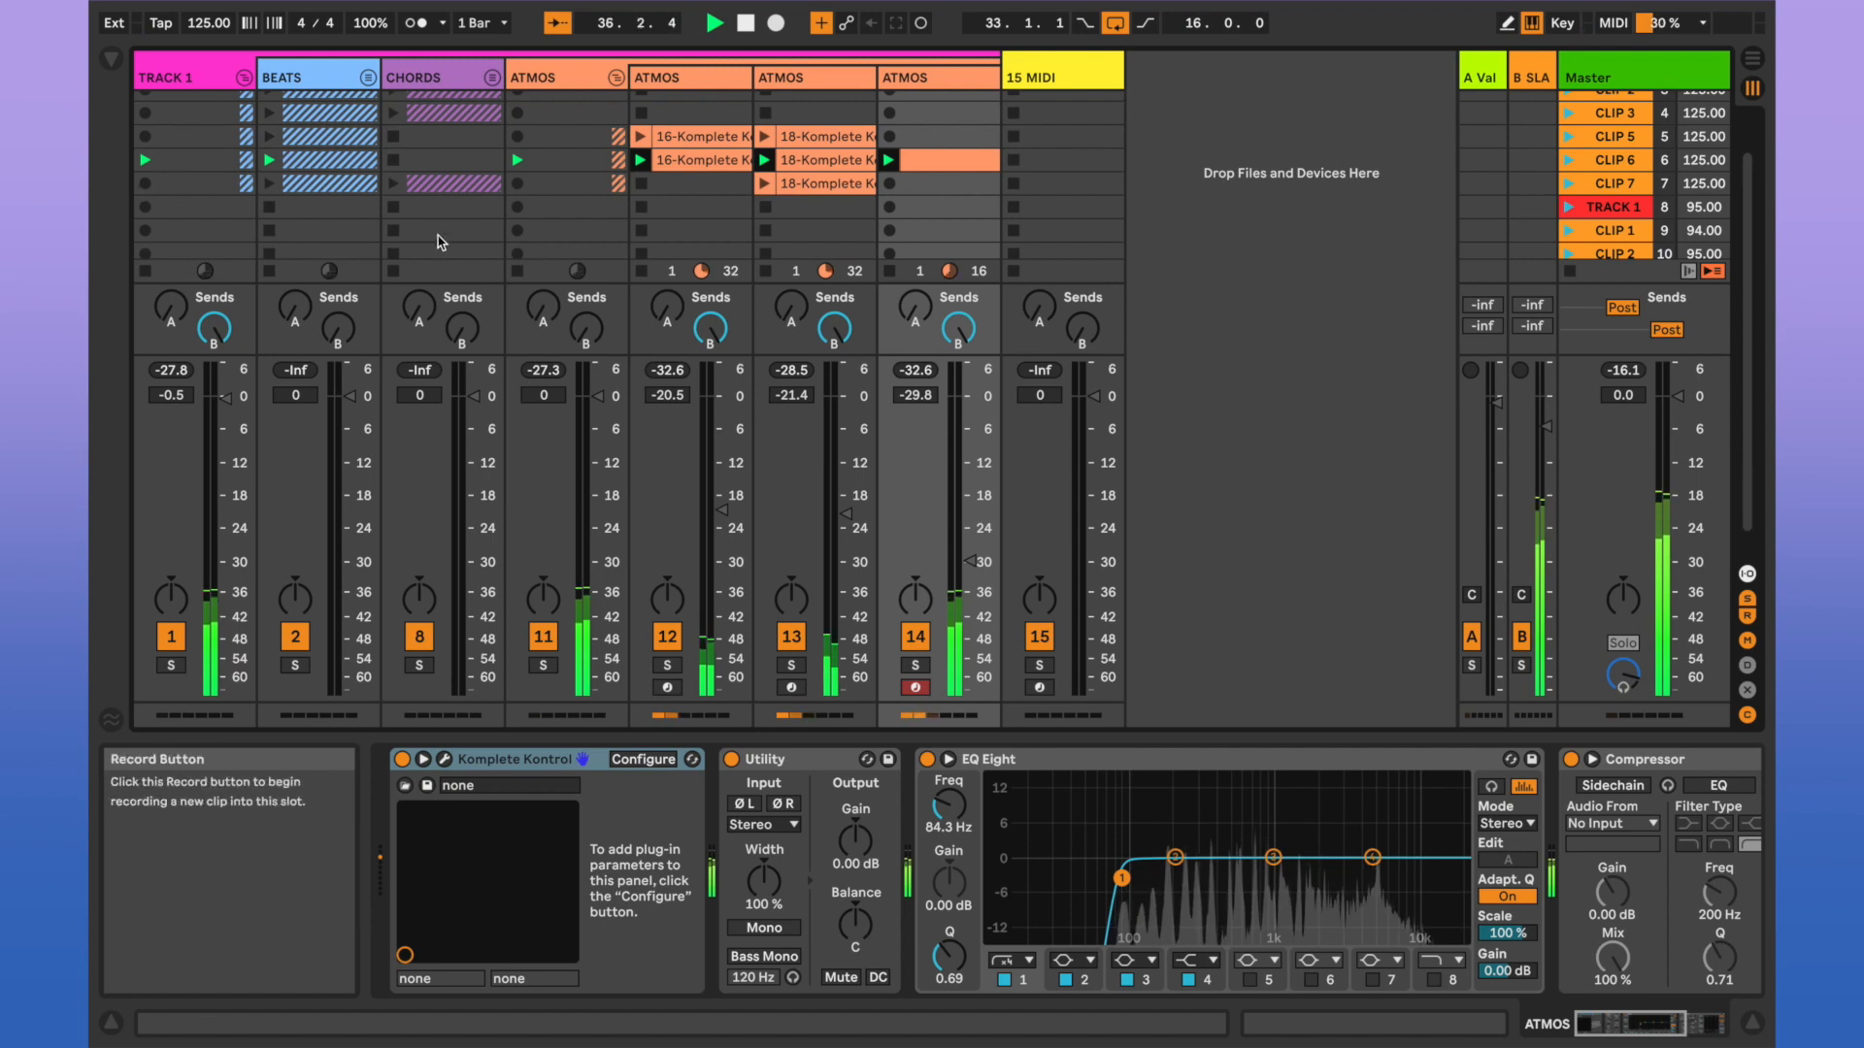
left_click(1566, 183)
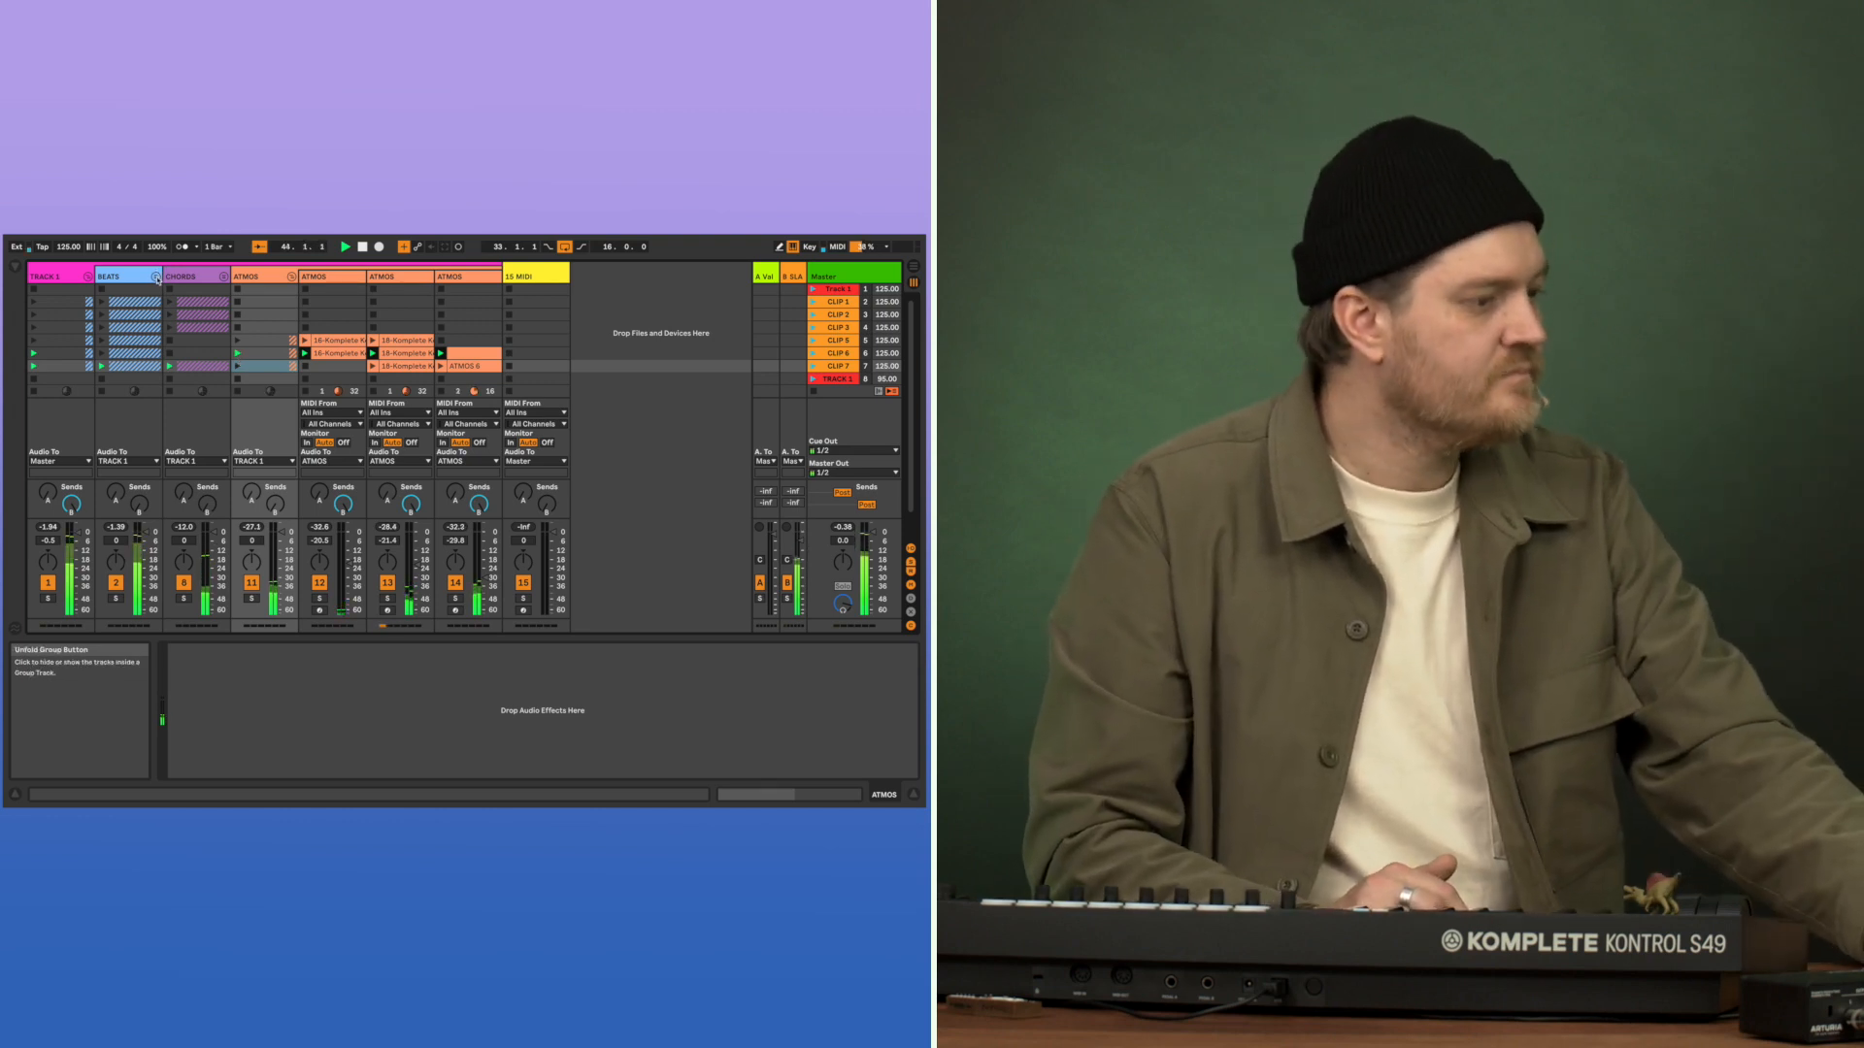
Step through the ATMOS tracks to review their instruments, moving the Deft Lines window clear of the device chain.
left_click(355, 280)
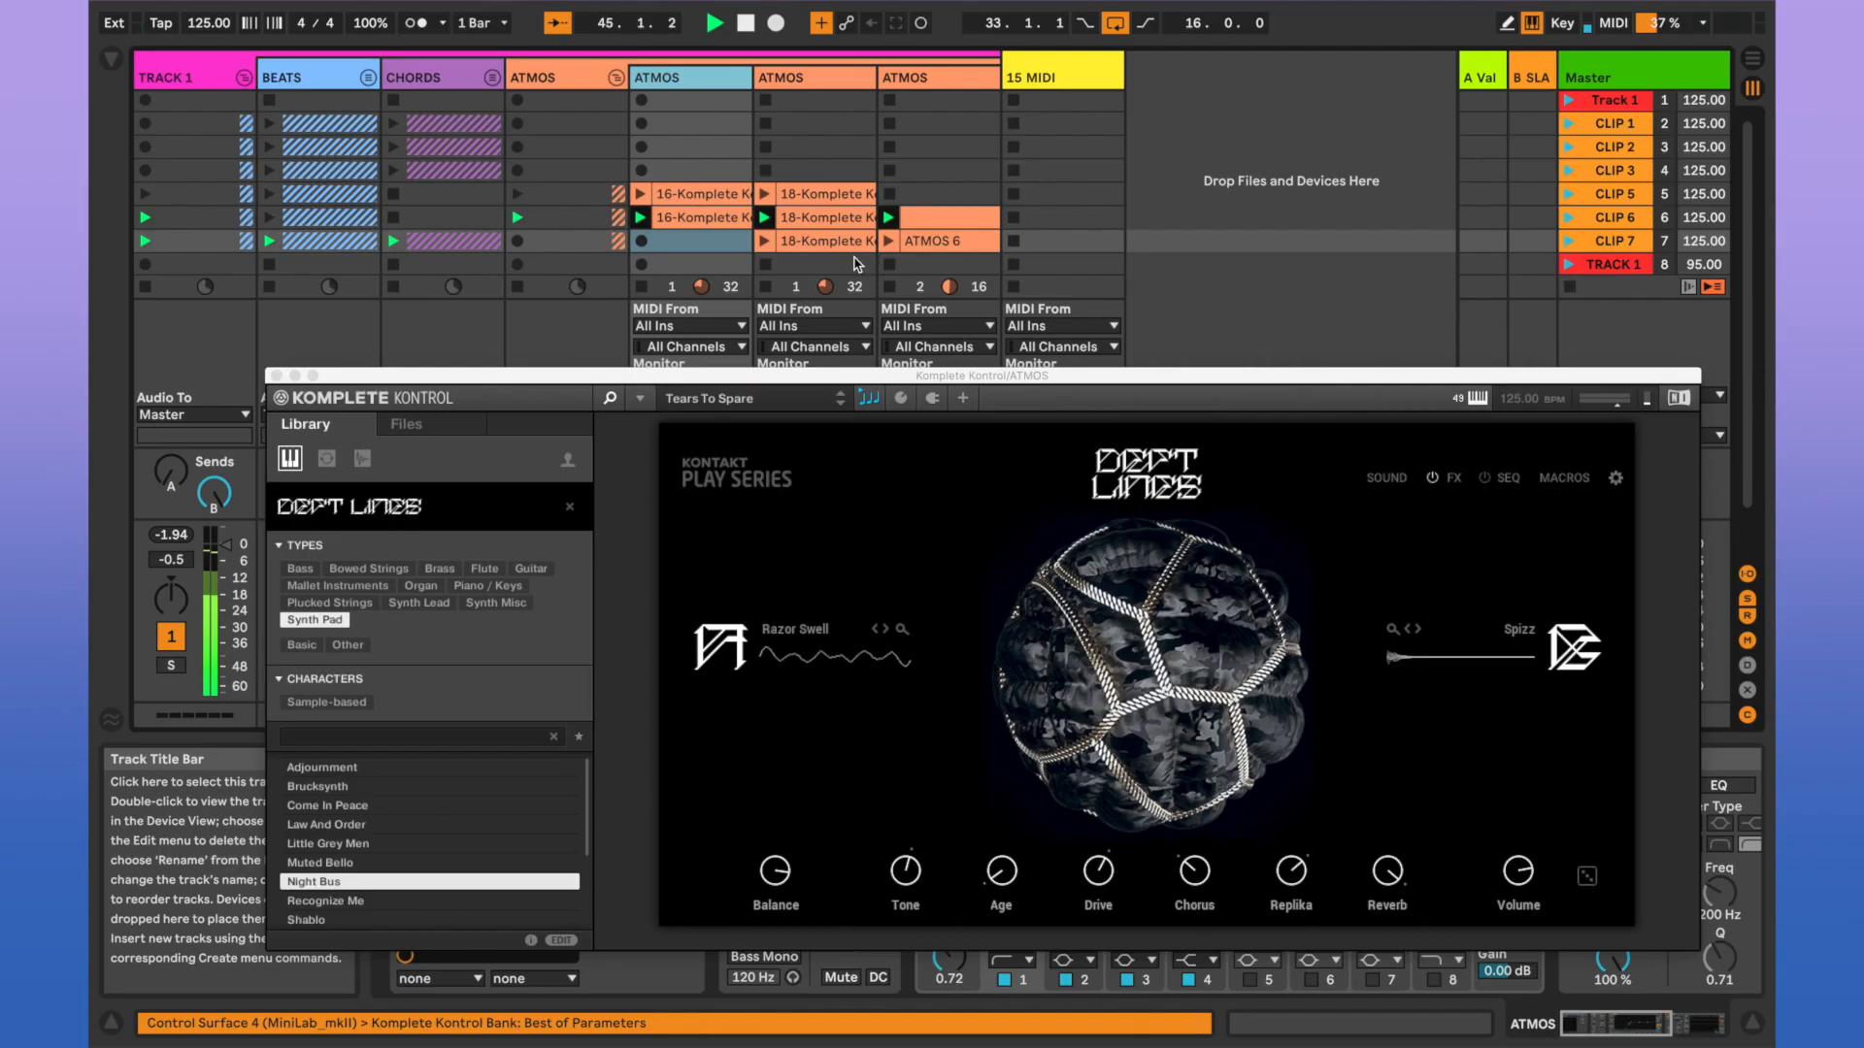
left_click_drag(915, 382, 801, 180)
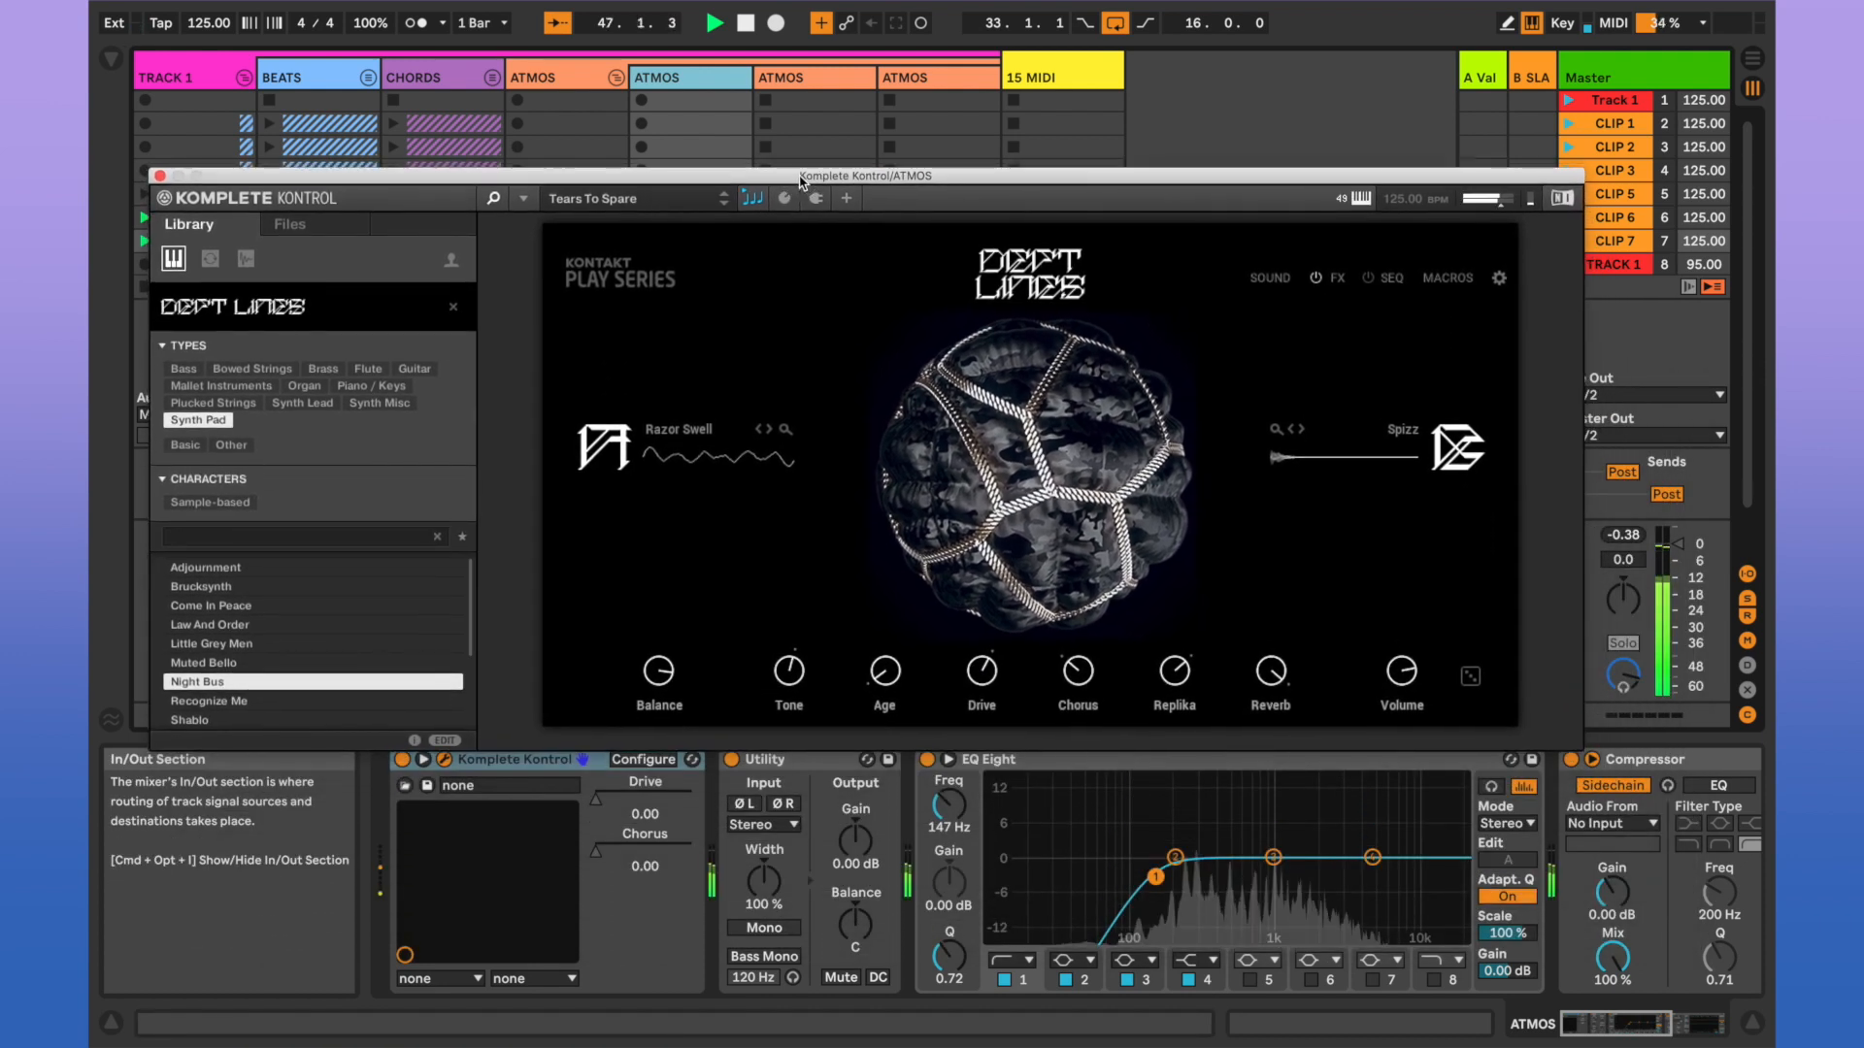
left_click(797, 77)
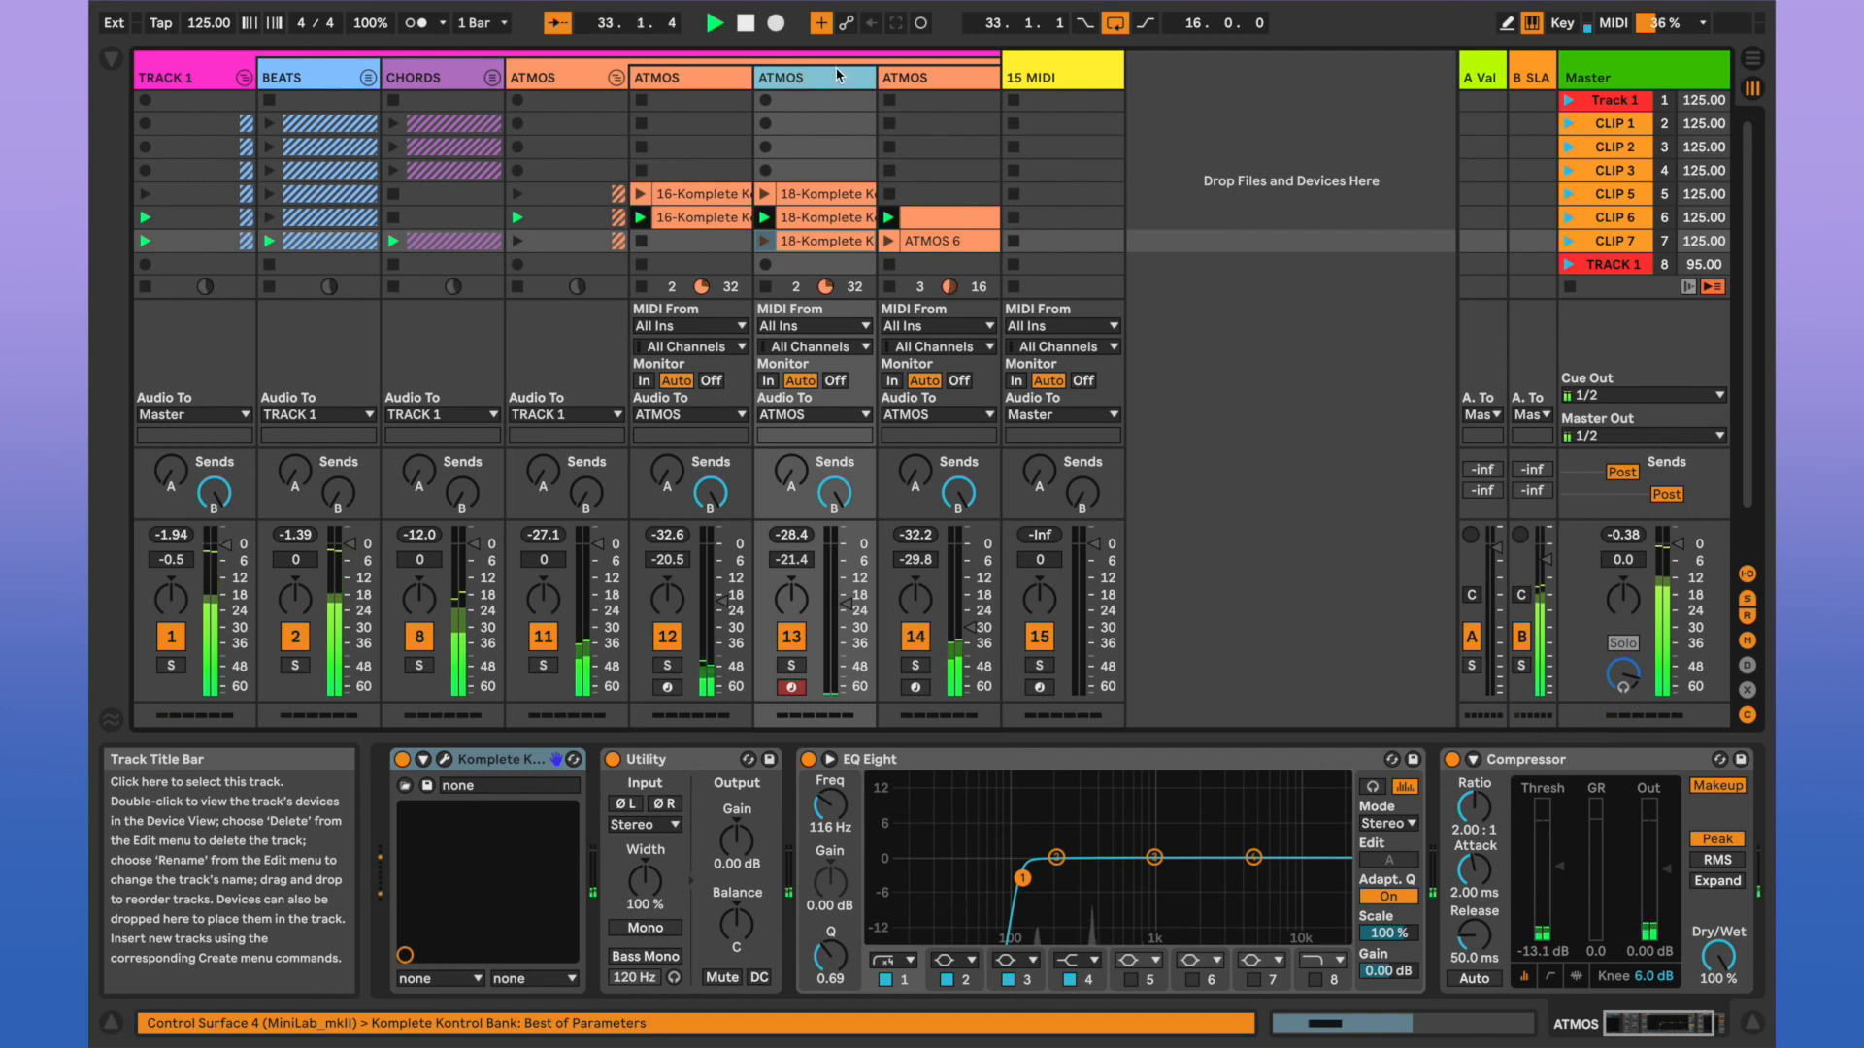
left_click(895, 90)
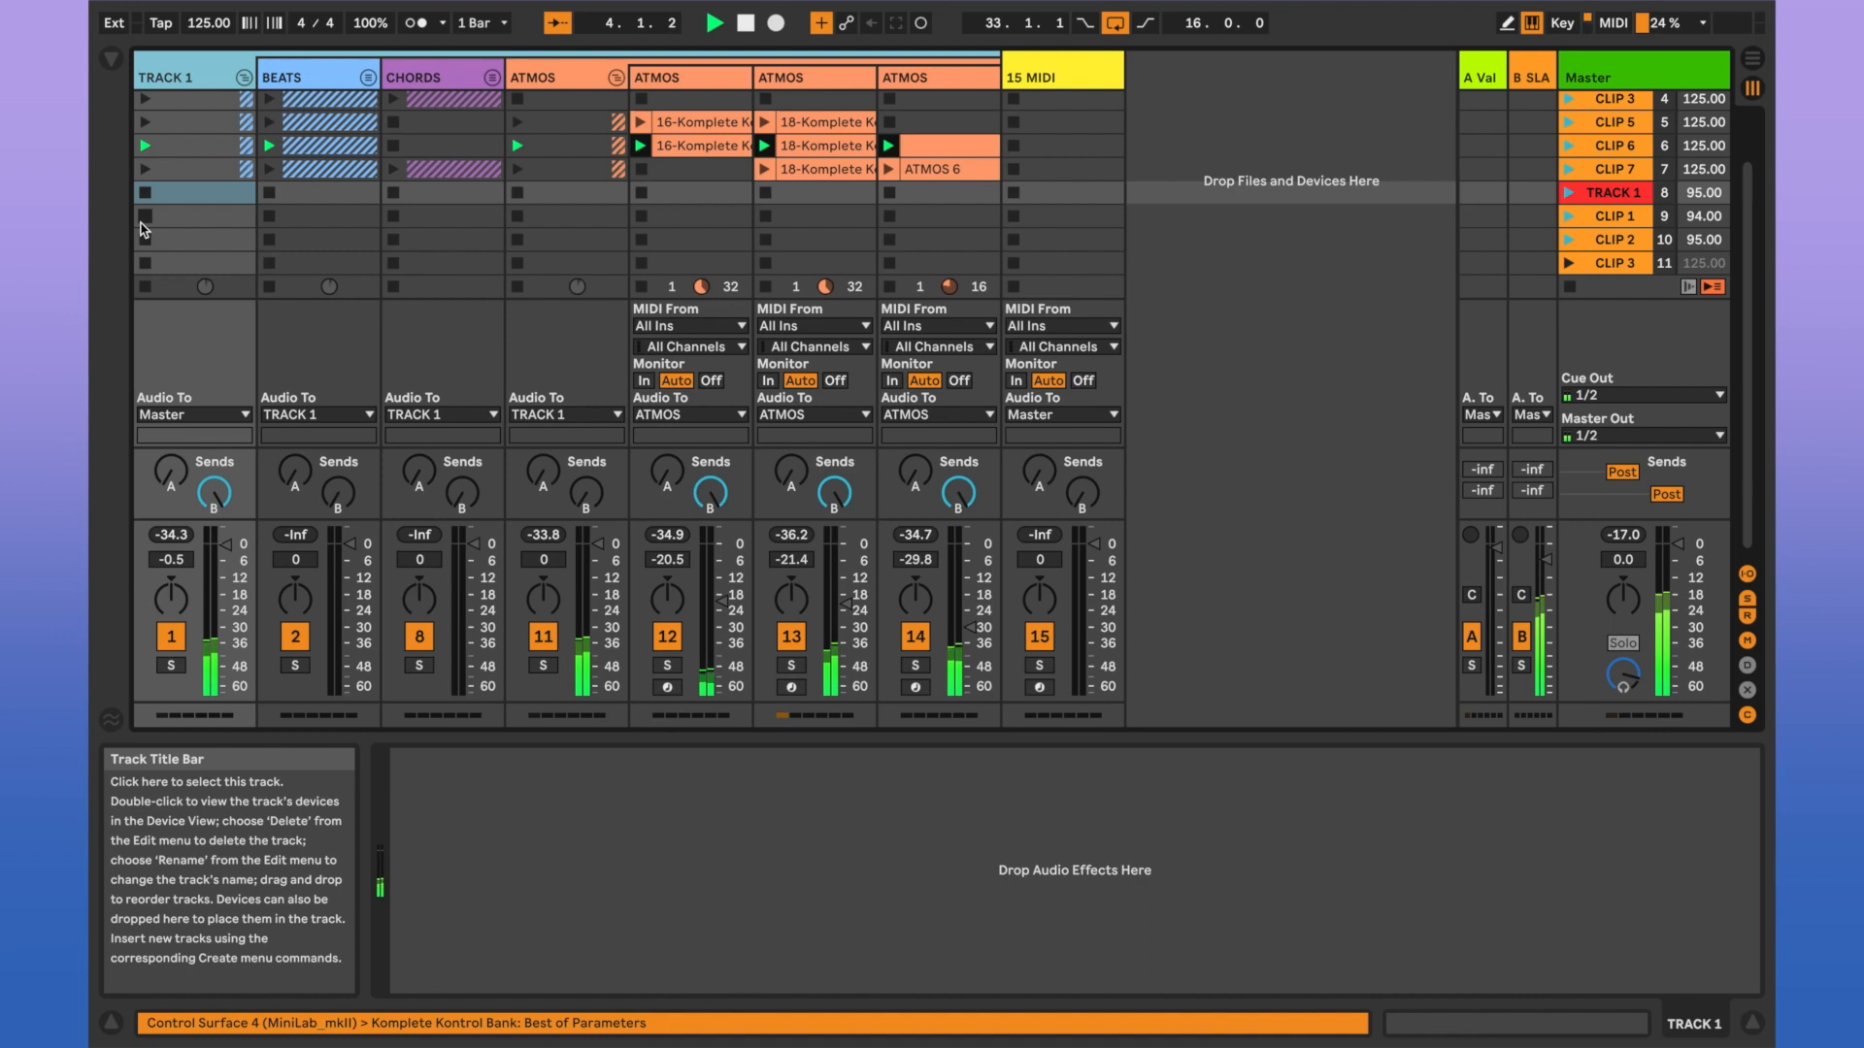
Move the slot selection on TRACK 1 up to the CLIP 7 row.
key("Up")
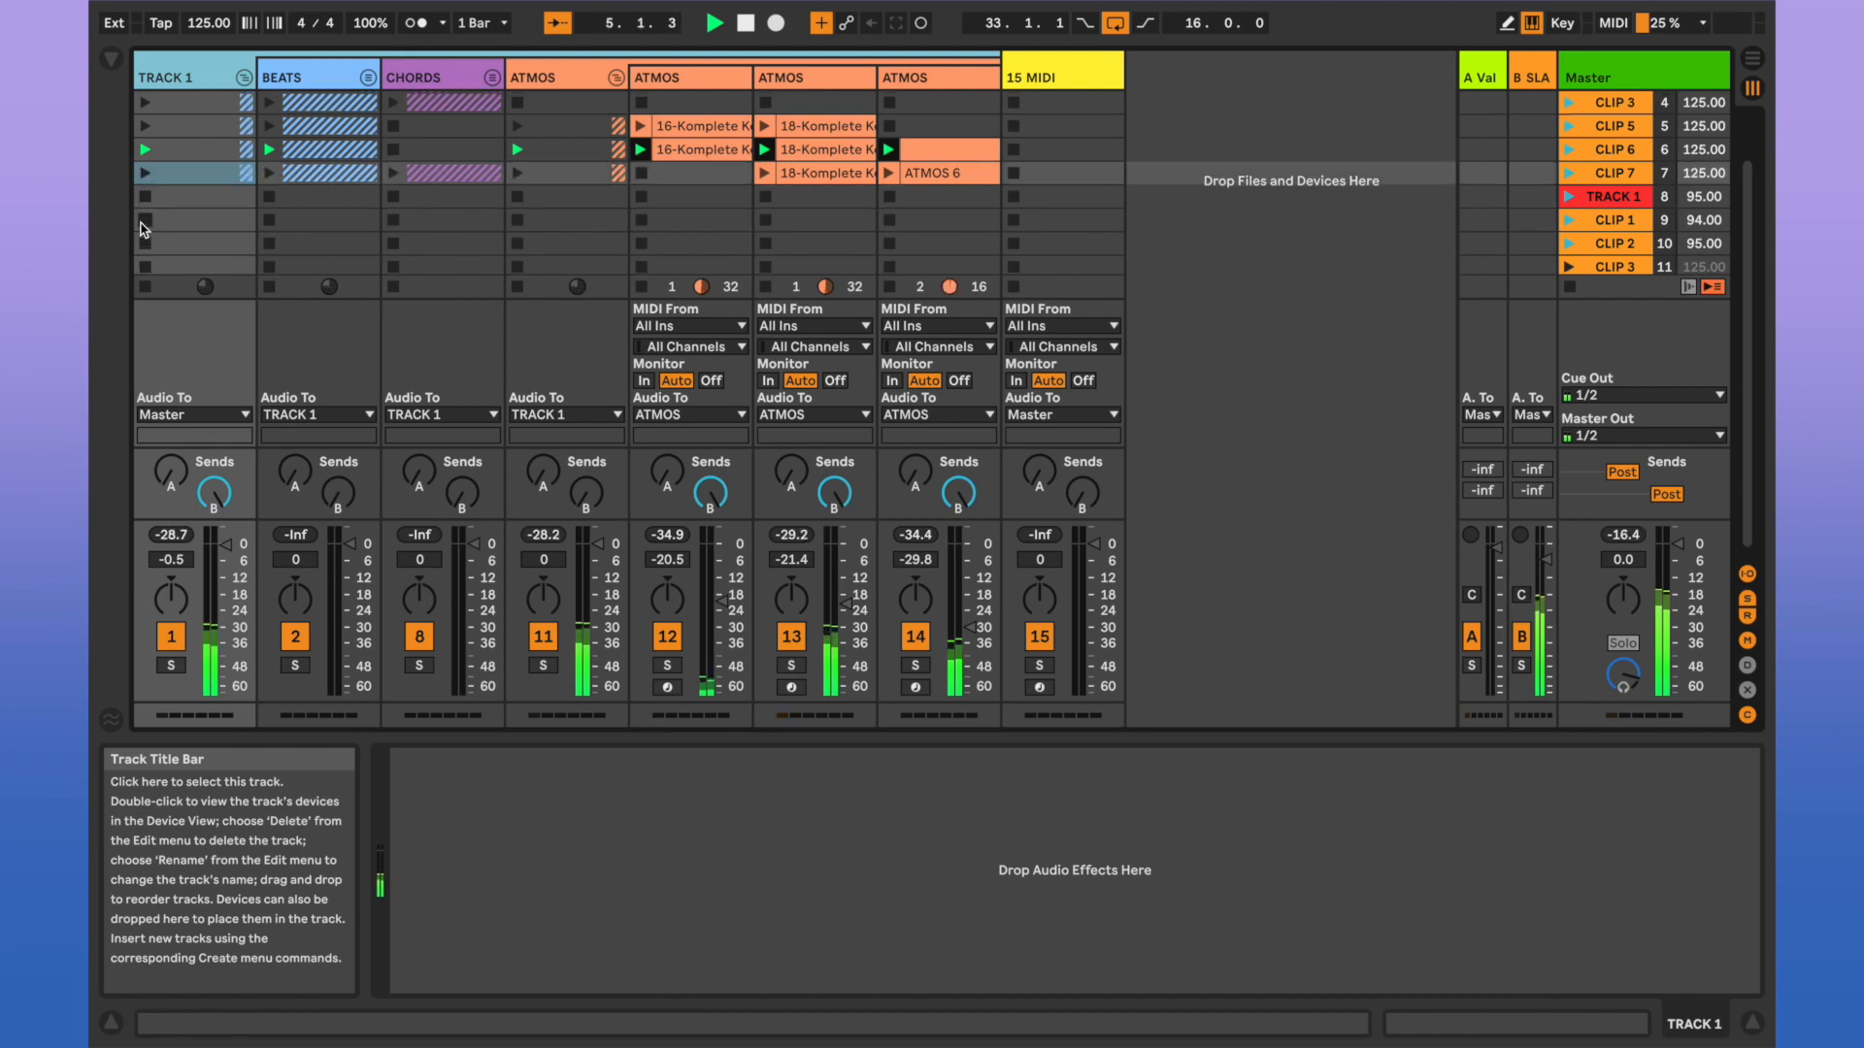